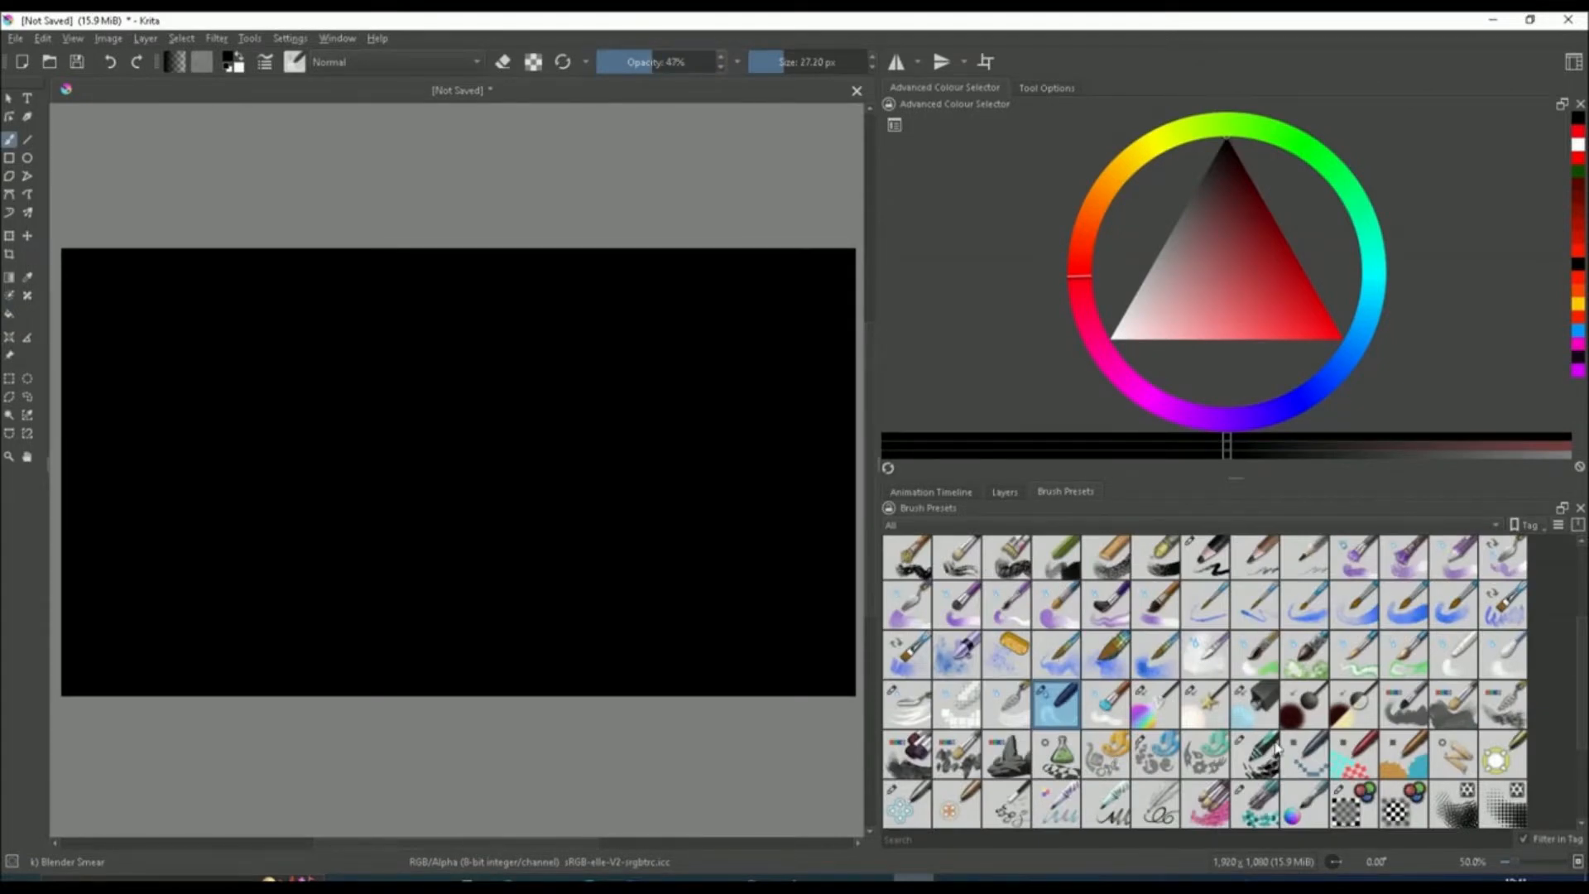
Select the Texture Noise brush preset
scroll(1289, 717, down, 3)
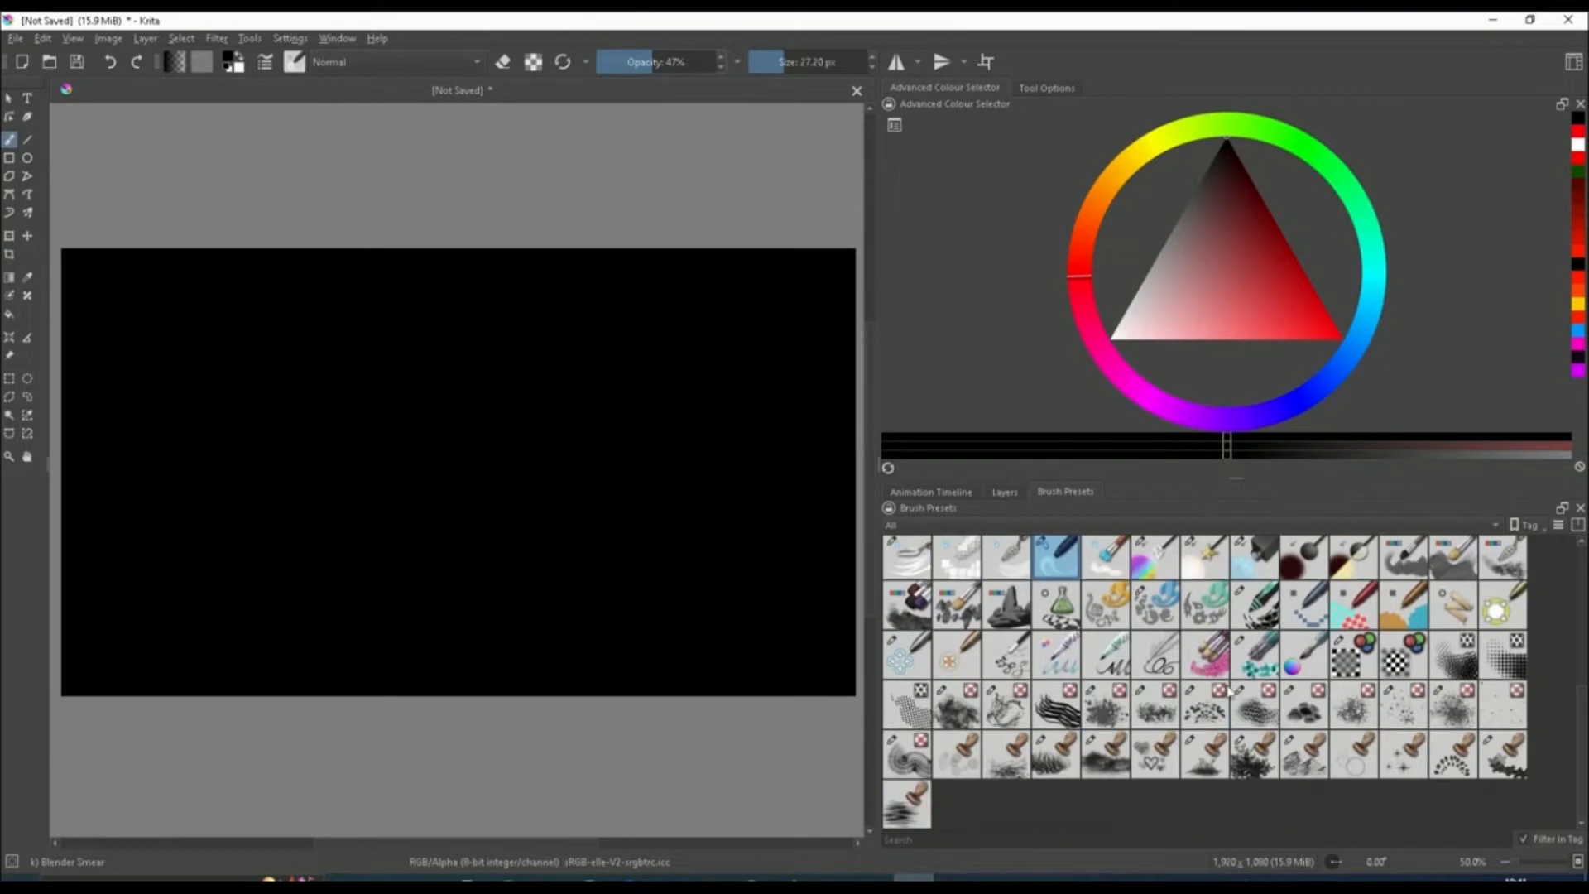
mouse_move(1149, 723)
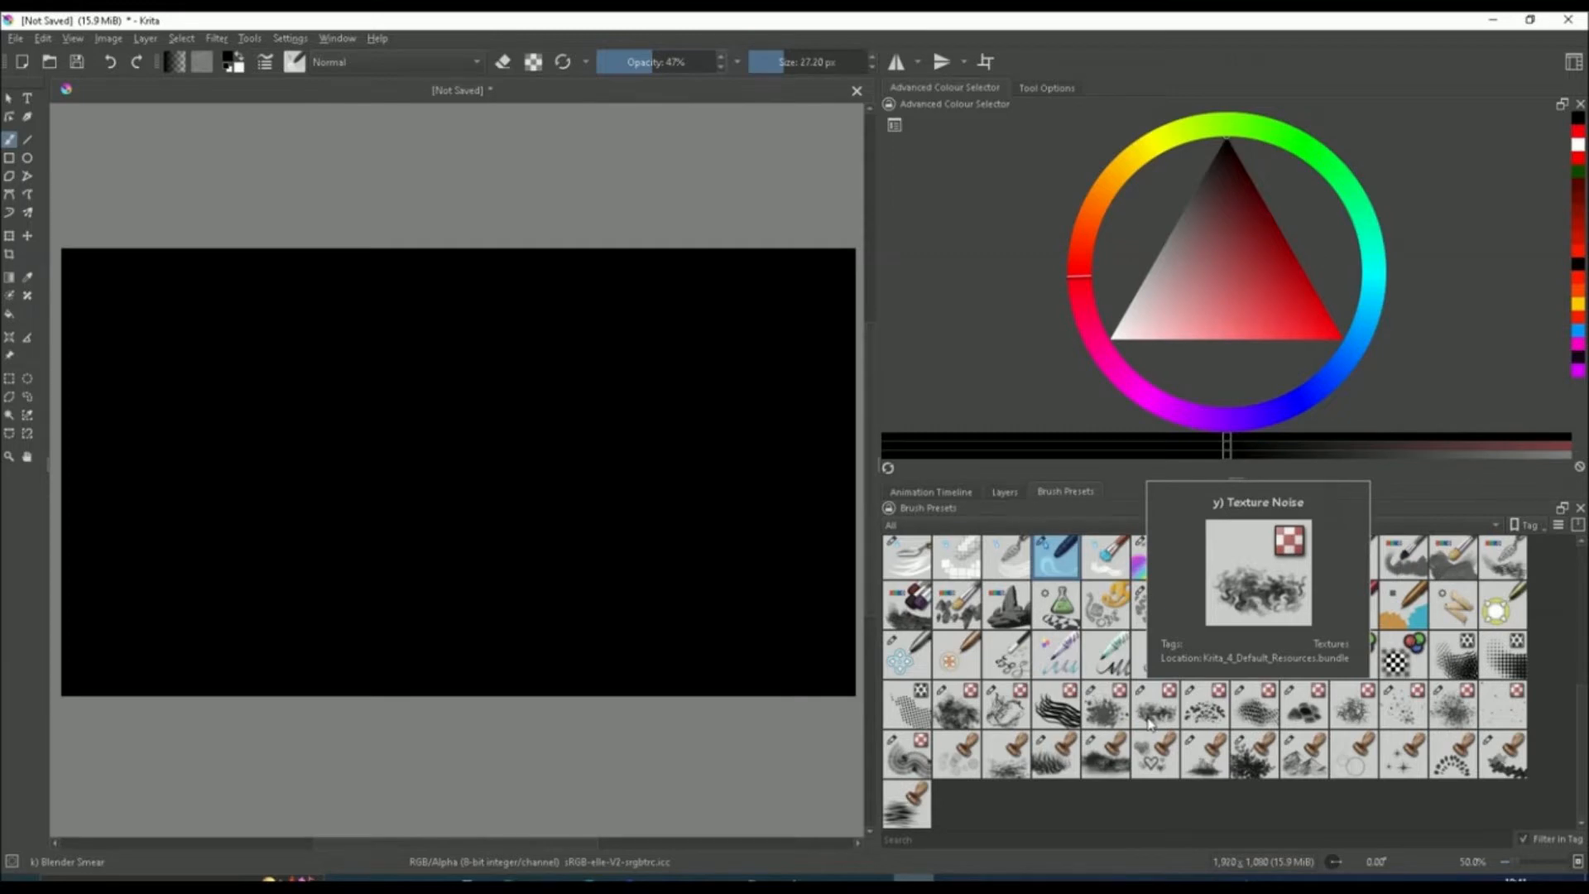
click(1149, 723)
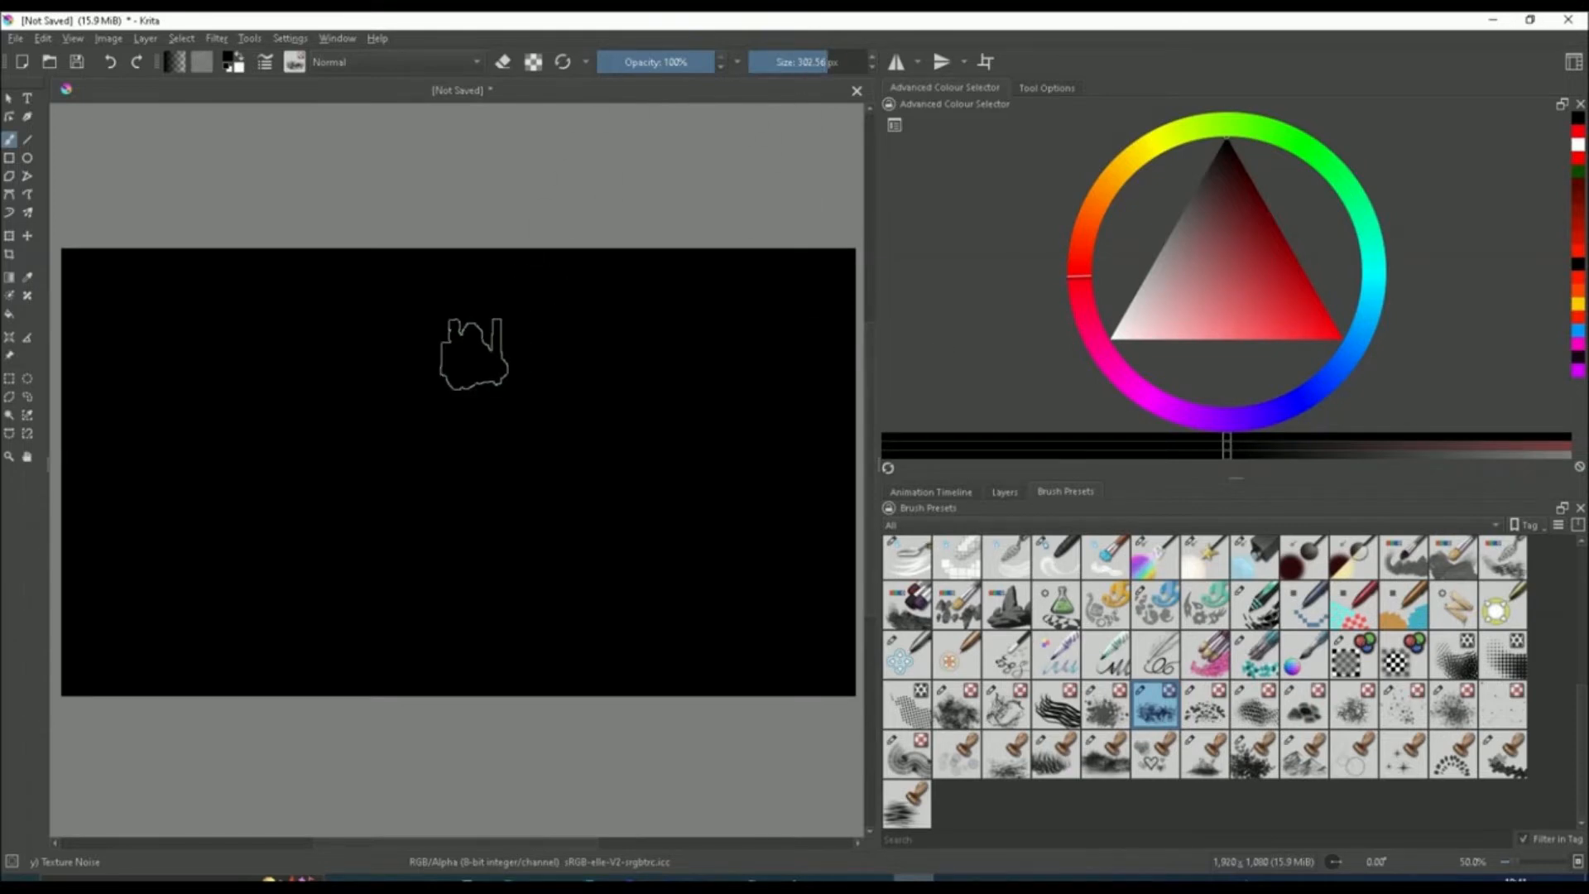
Pick a saturated red as the foreground colour and set the brush opacity to 50%
click(1337, 333)
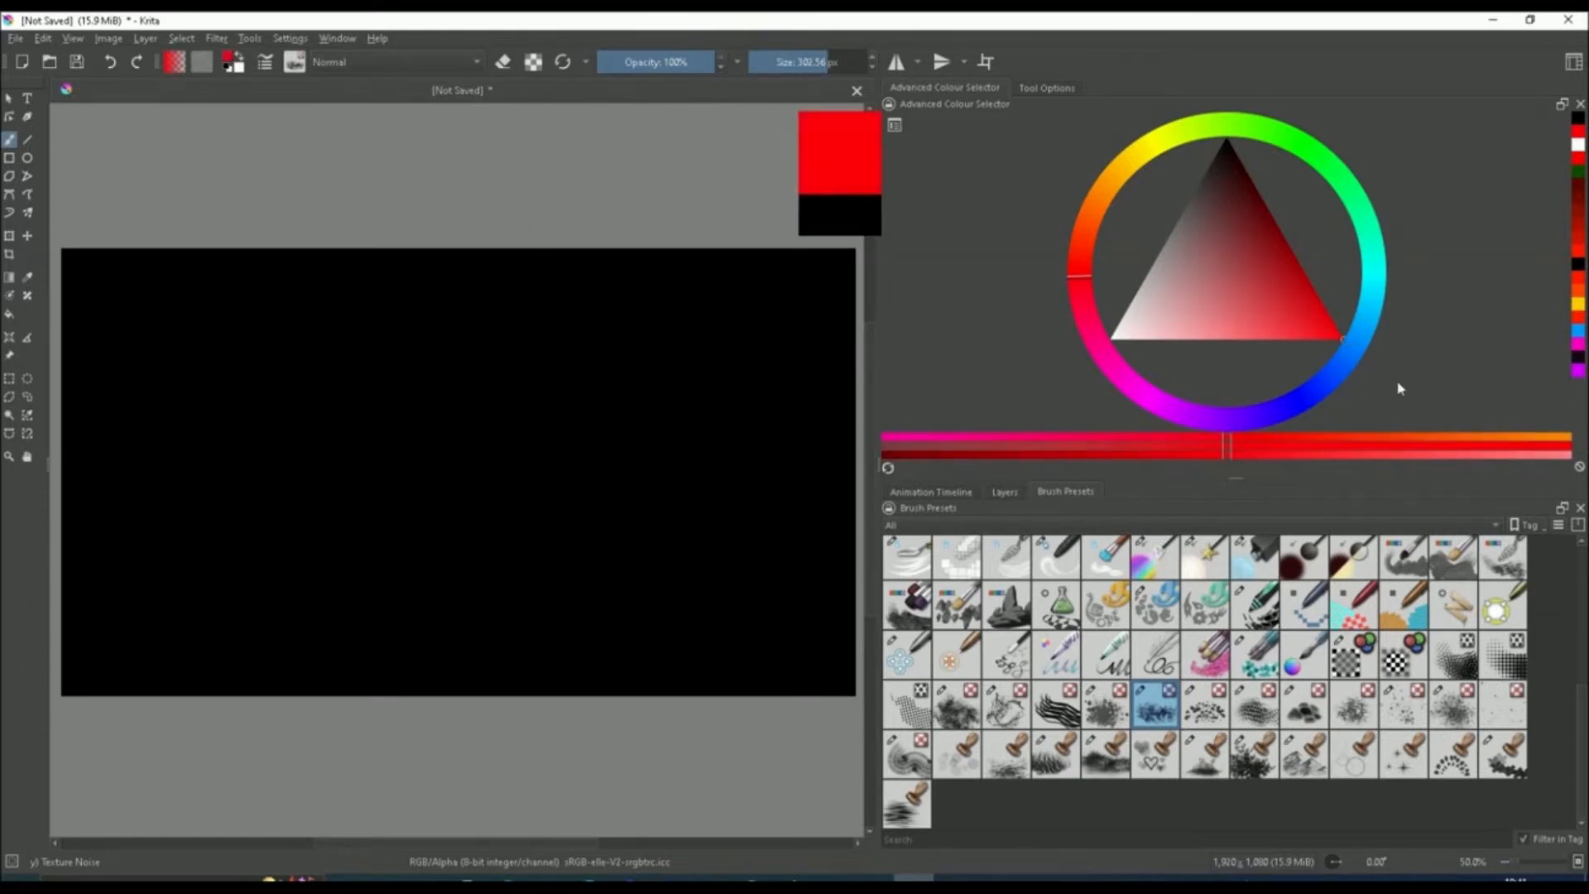
mouse_move(1204, 296)
mouse_down()
mouse_move(1209, 238)
mouse_move(1266, 265)
mouse_move(1302, 331)
mouse_move(1171, 294)
mouse_move(1357, 359)
mouse_up()
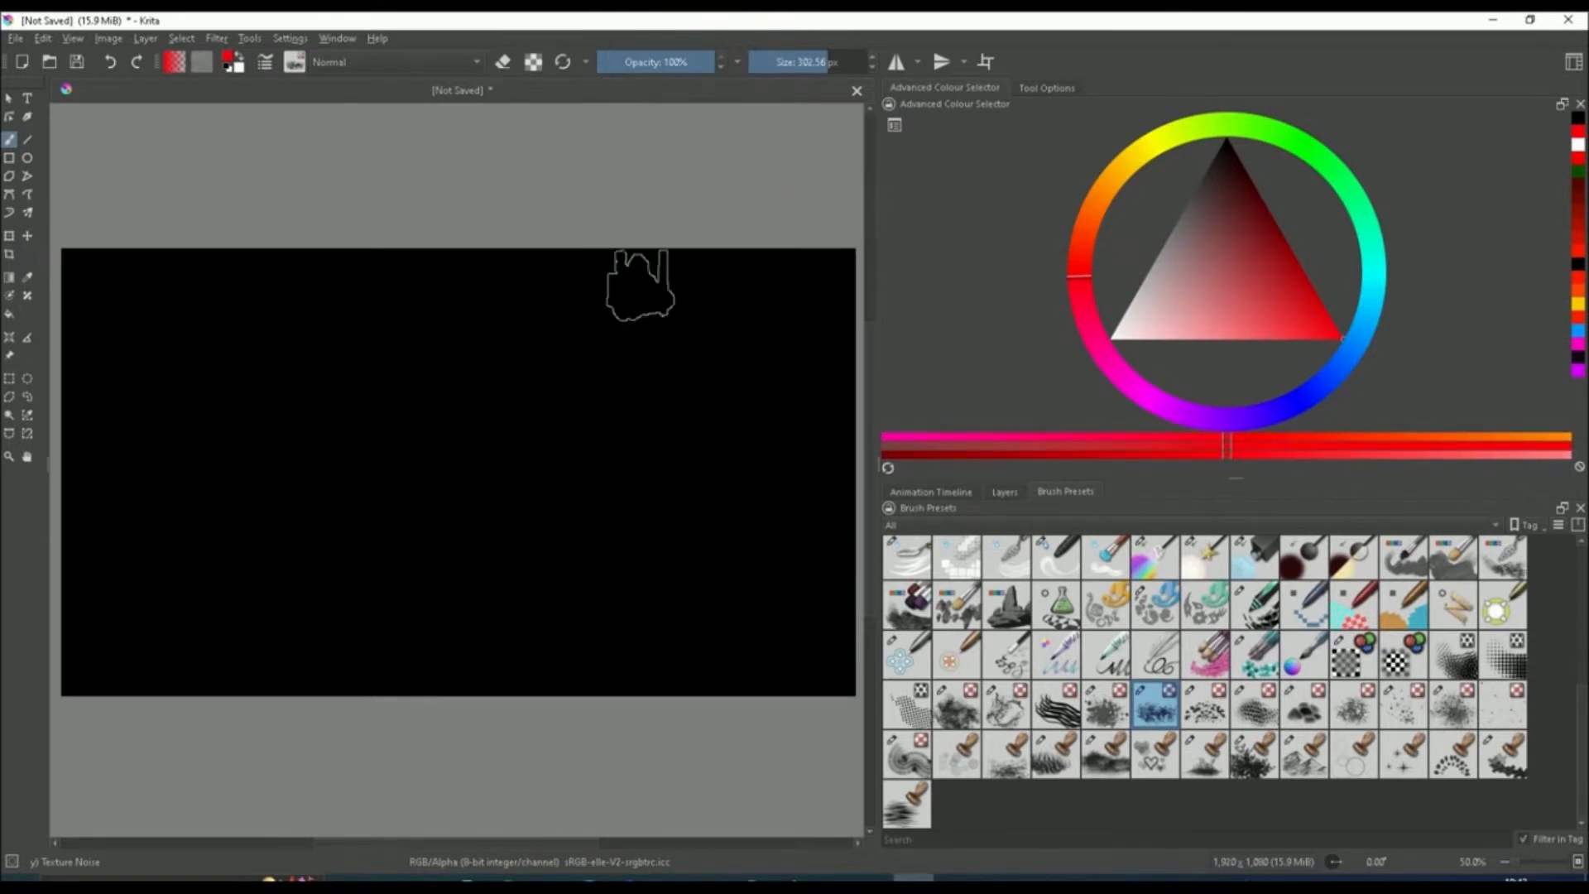
click(655, 71)
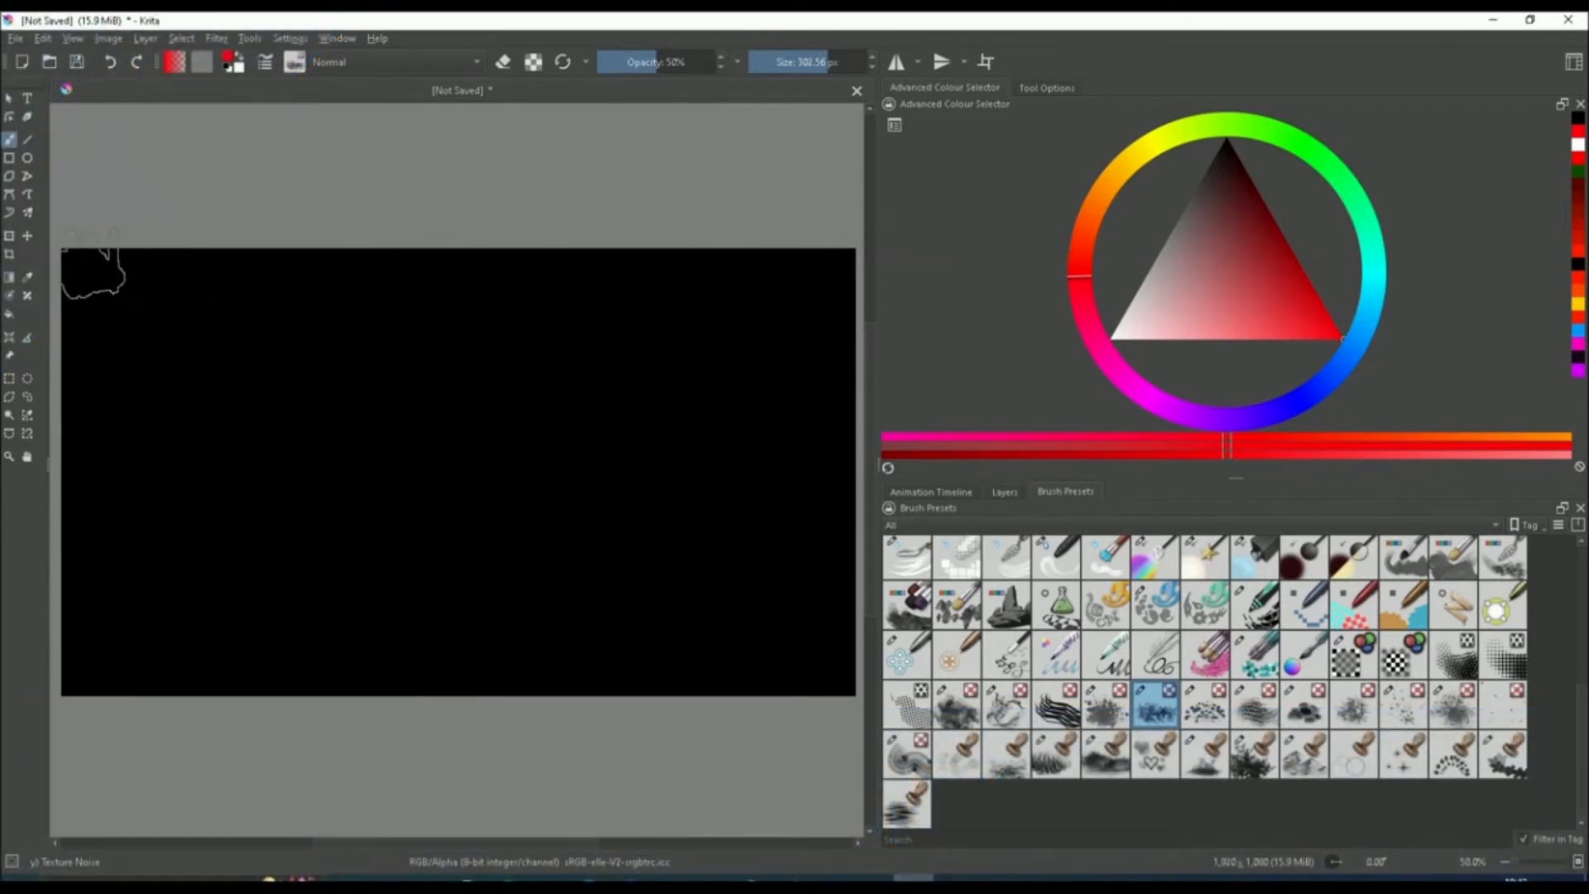
Paint a broad layer of red cloud texture across the upper two-thirds of the black canvas
mouse_move(93, 269)
mouse_down()
mouse_move(832, 276)
mouse_move(306, 280)
mouse_move(158, 322)
mouse_move(124, 356)
mouse_move(791, 328)
mouse_move(673, 362)
mouse_move(344, 352)
mouse_move(295, 324)
mouse_move(528, 321)
mouse_move(612, 341)
mouse_move(250, 383)
mouse_move(208, 403)
mouse_move(223, 437)
mouse_move(501, 437)
mouse_move(715, 413)
mouse_move(315, 422)
mouse_move(238, 461)
mouse_move(494, 505)
mouse_move(699, 466)
mouse_move(727, 426)
mouse_move(674, 500)
mouse_move(527, 527)
mouse_move(329, 511)
mouse_move(271, 529)
mouse_move(447, 548)
mouse_move(674, 522)
mouse_move(603, 540)
mouse_move(419, 541)
mouse_move(274, 507)
mouse_move(63, 336)
mouse_move(113, 322)
mouse_move(63, 318)
mouse_move(92, 312)
mouse_move(516, 557)
mouse_move(711, 490)
mouse_move(767, 440)
mouse_move(830, 313)
mouse_move(751, 432)
mouse_move(769, 427)
mouse_move(828, 390)
mouse_move(692, 455)
mouse_move(397, 532)
mouse_move(195, 408)
mouse_move(349, 494)
mouse_up()
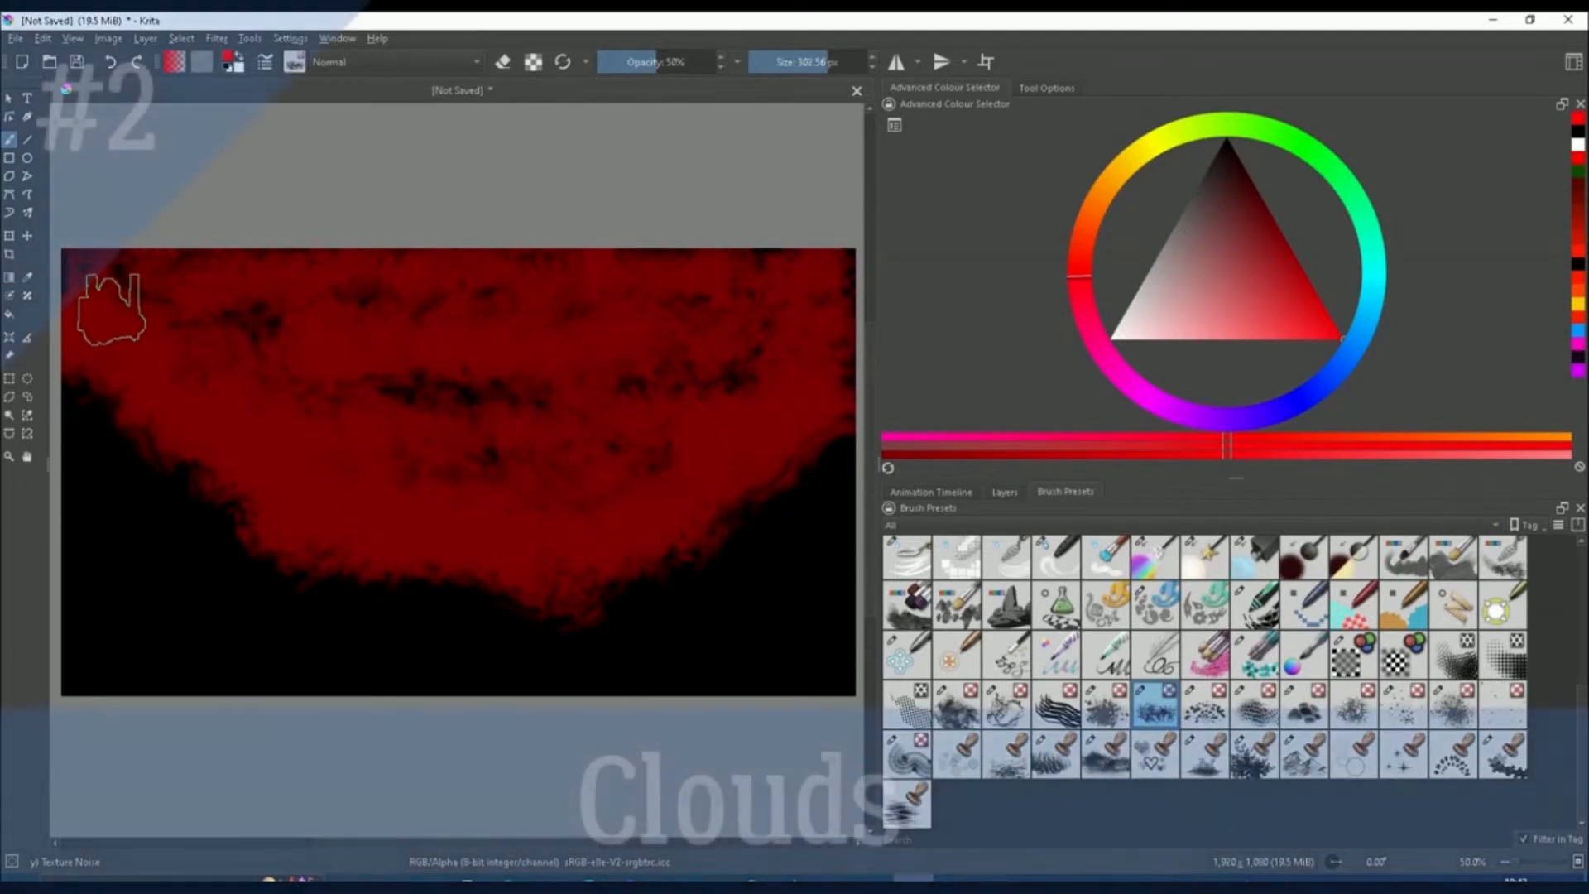
mouse_move(149, 337)
mouse_down()
mouse_move(181, 372)
mouse_move(249, 409)
mouse_move(253, 363)
mouse_move(302, 357)
mouse_move(321, 324)
mouse_move(285, 303)
mouse_move(418, 363)
mouse_move(329, 355)
mouse_move(546, 348)
mouse_up()
mouse_move(312, 504)
mouse_down()
mouse_move(278, 493)
mouse_move(312, 519)
mouse_move(436, 506)
mouse_move(411, 486)
mouse_move(531, 536)
mouse_move(733, 440)
mouse_move(703, 408)
mouse_move(777, 383)
mouse_move(790, 340)
mouse_move(783, 306)
mouse_move(753, 286)
mouse_move(580, 279)
mouse_move(817, 283)
mouse_up()
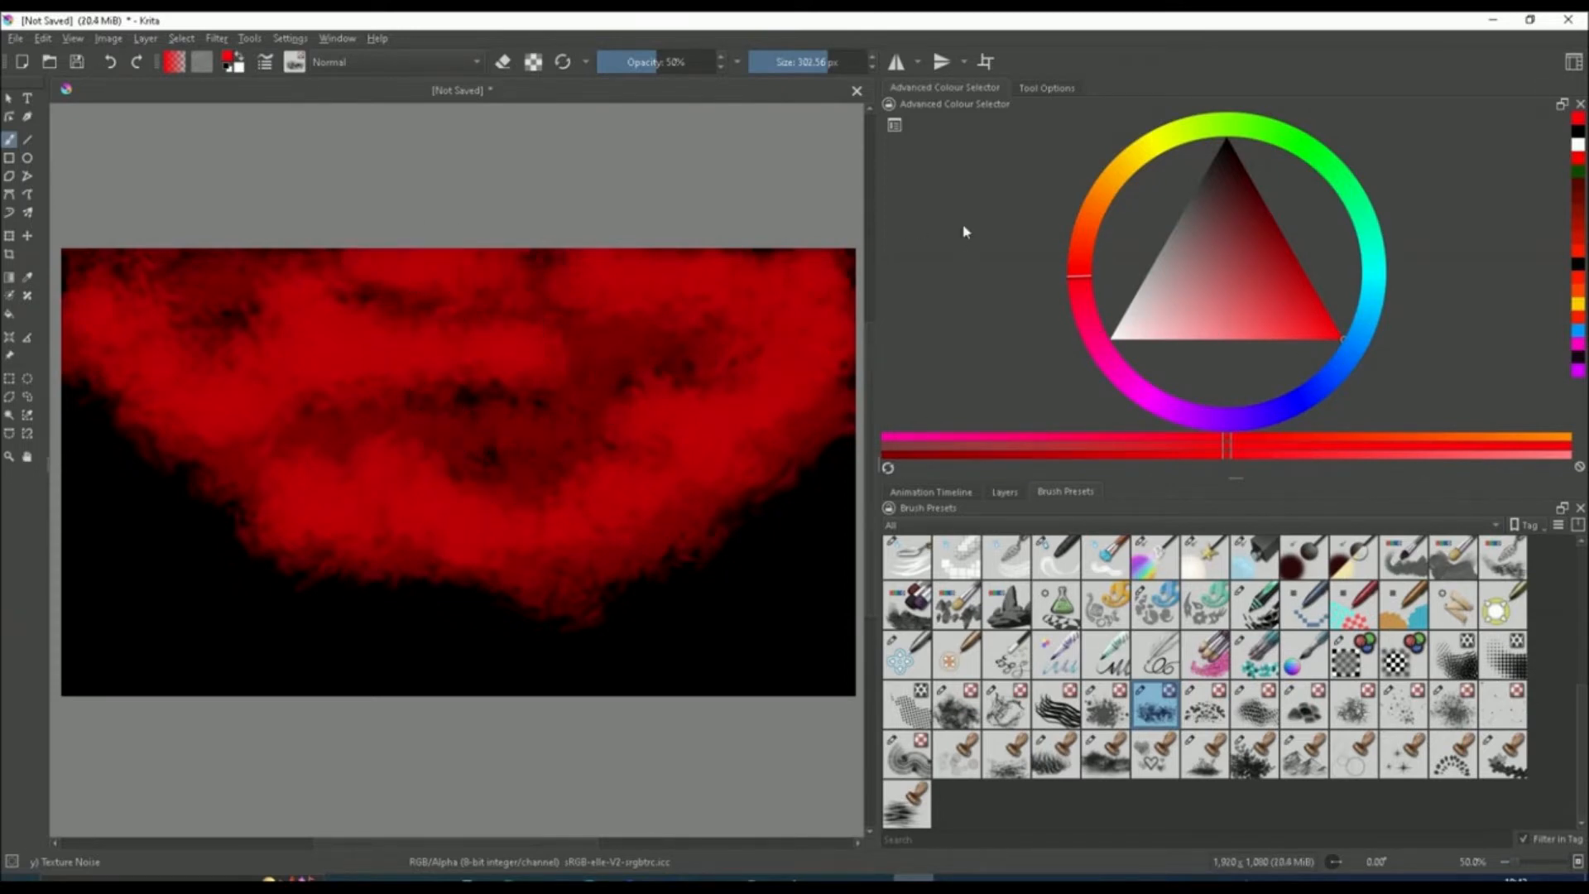
mouse_move(124, 323)
mouse_down()
mouse_move(132, 358)
mouse_move(174, 390)
mouse_move(222, 382)
mouse_up()
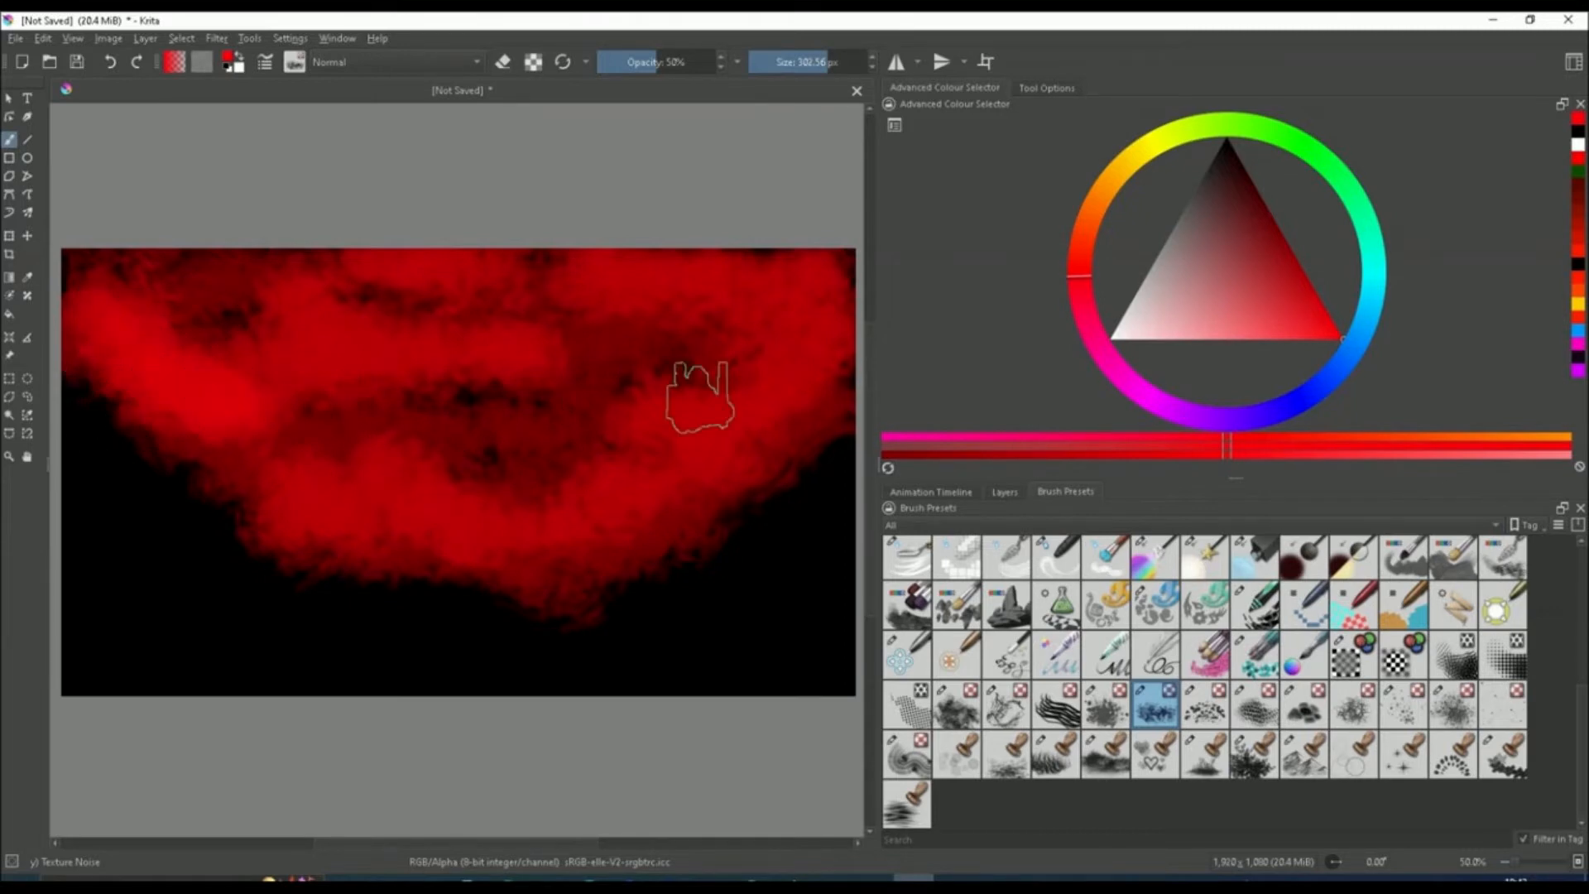
Switch to a pale pink at 13% opacity and paint soft lighter highlight bands over the red clouds
click(1127, 330)
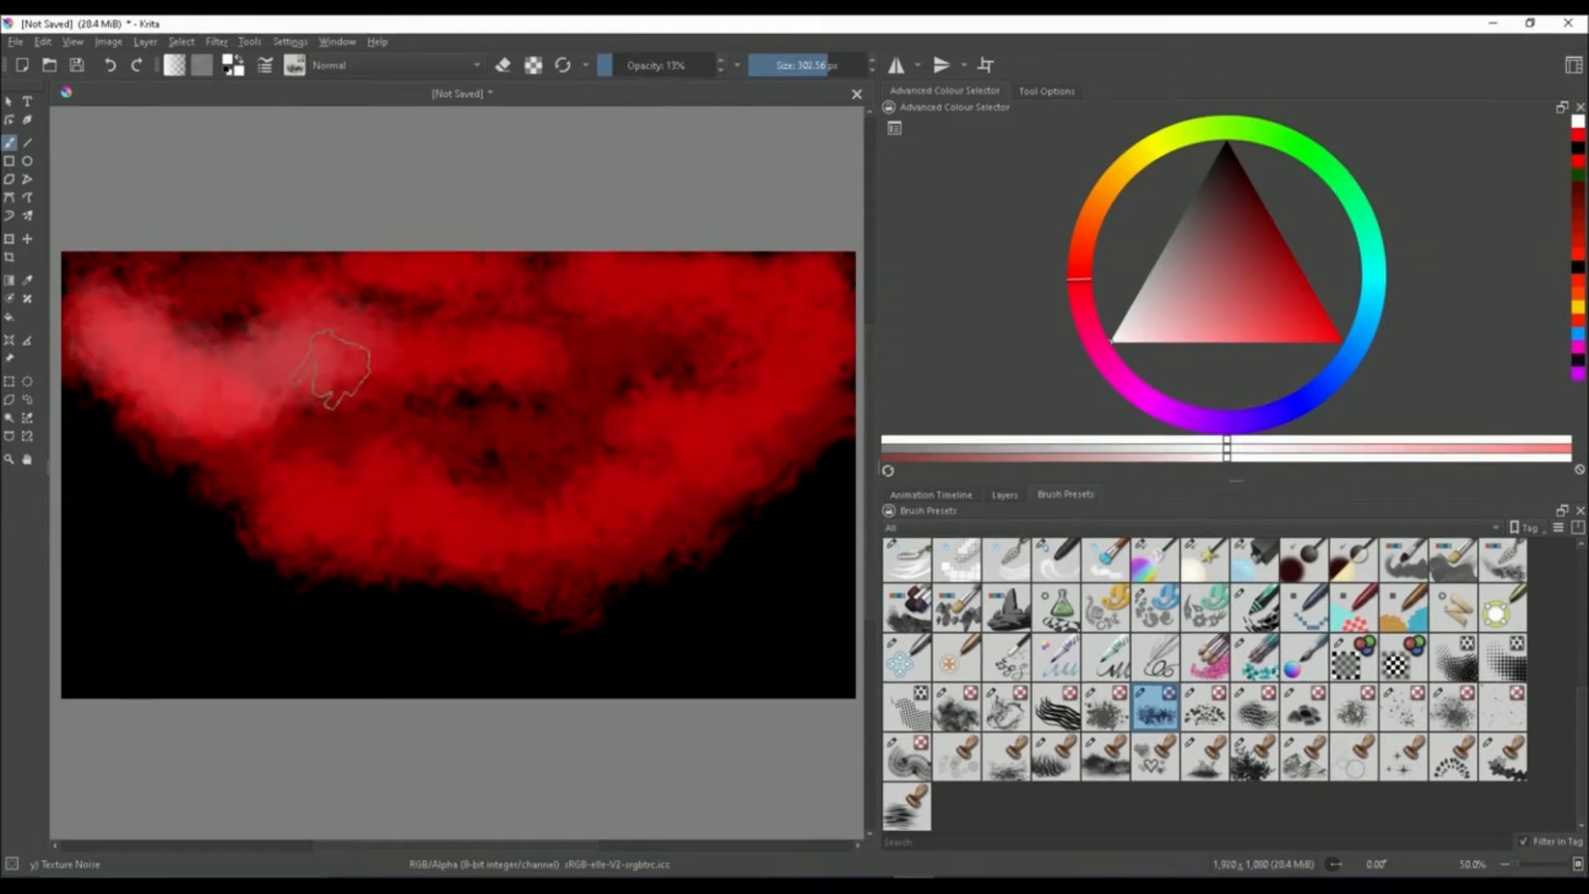
mouse_move(344, 361)
mouse_down()
mouse_move(365, 341)
mouse_move(323, 318)
mouse_up()
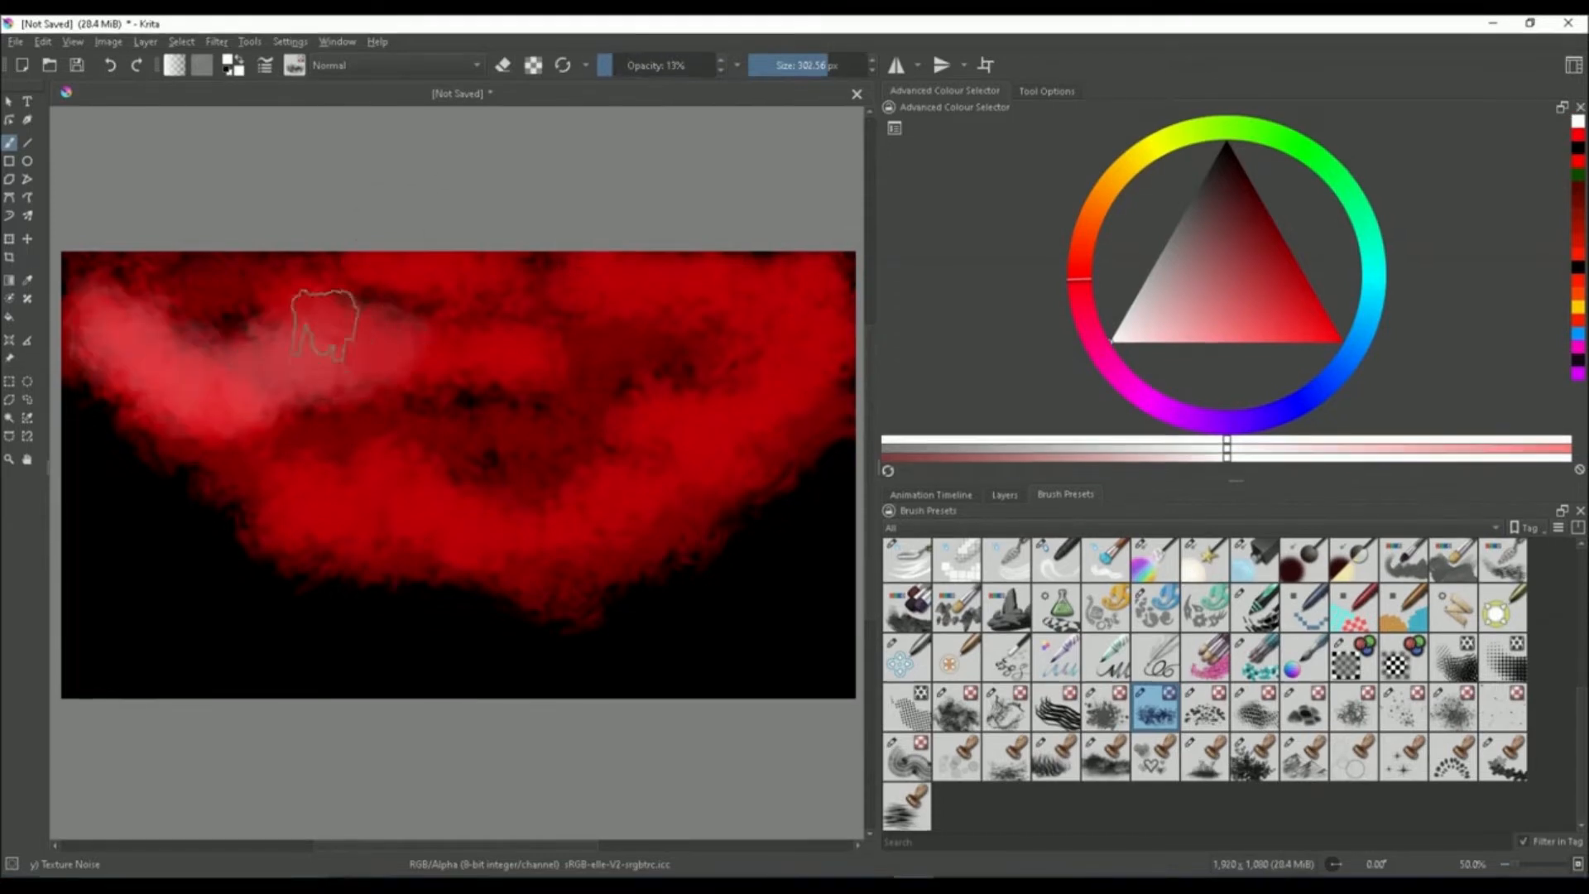
mouse_move(432, 356)
mouse_down()
mouse_move(389, 364)
mouse_move(479, 345)
mouse_move(576, 357)
mouse_up()
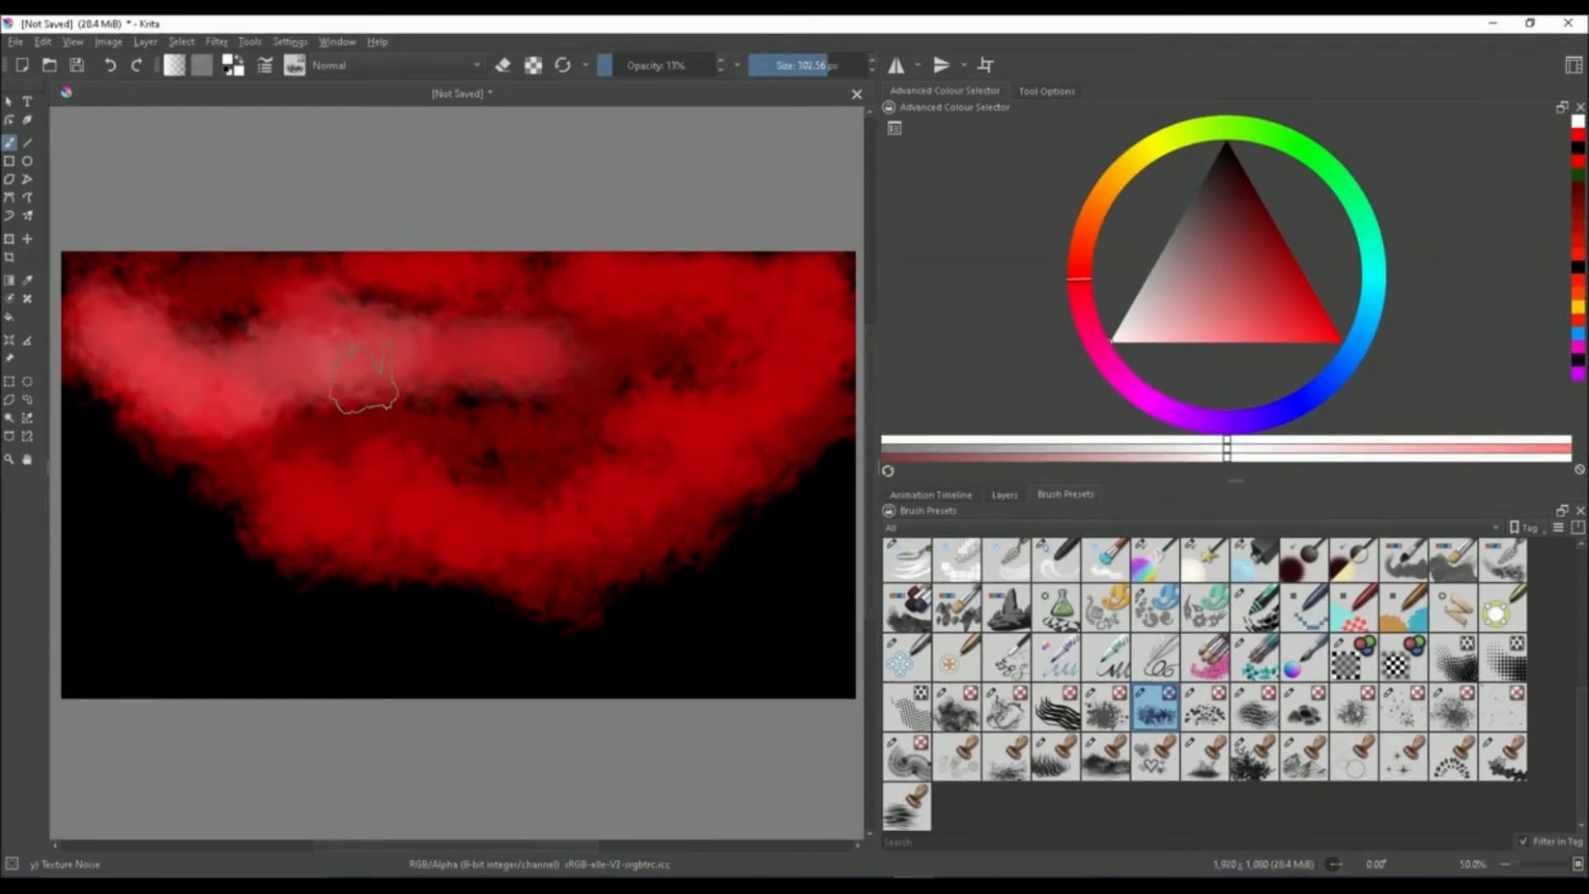
mouse_move(243, 492)
mouse_down()
mouse_move(308, 504)
mouse_move(297, 517)
mouse_move(343, 492)
mouse_move(414, 499)
mouse_move(351, 493)
mouse_move(361, 482)
mouse_move(451, 529)
mouse_move(283, 498)
mouse_move(479, 535)
mouse_move(611, 509)
mouse_move(682, 439)
mouse_move(729, 422)
mouse_move(732, 401)
mouse_move(693, 401)
mouse_move(688, 437)
mouse_move(737, 425)
mouse_move(617, 488)
mouse_move(651, 443)
mouse_up()
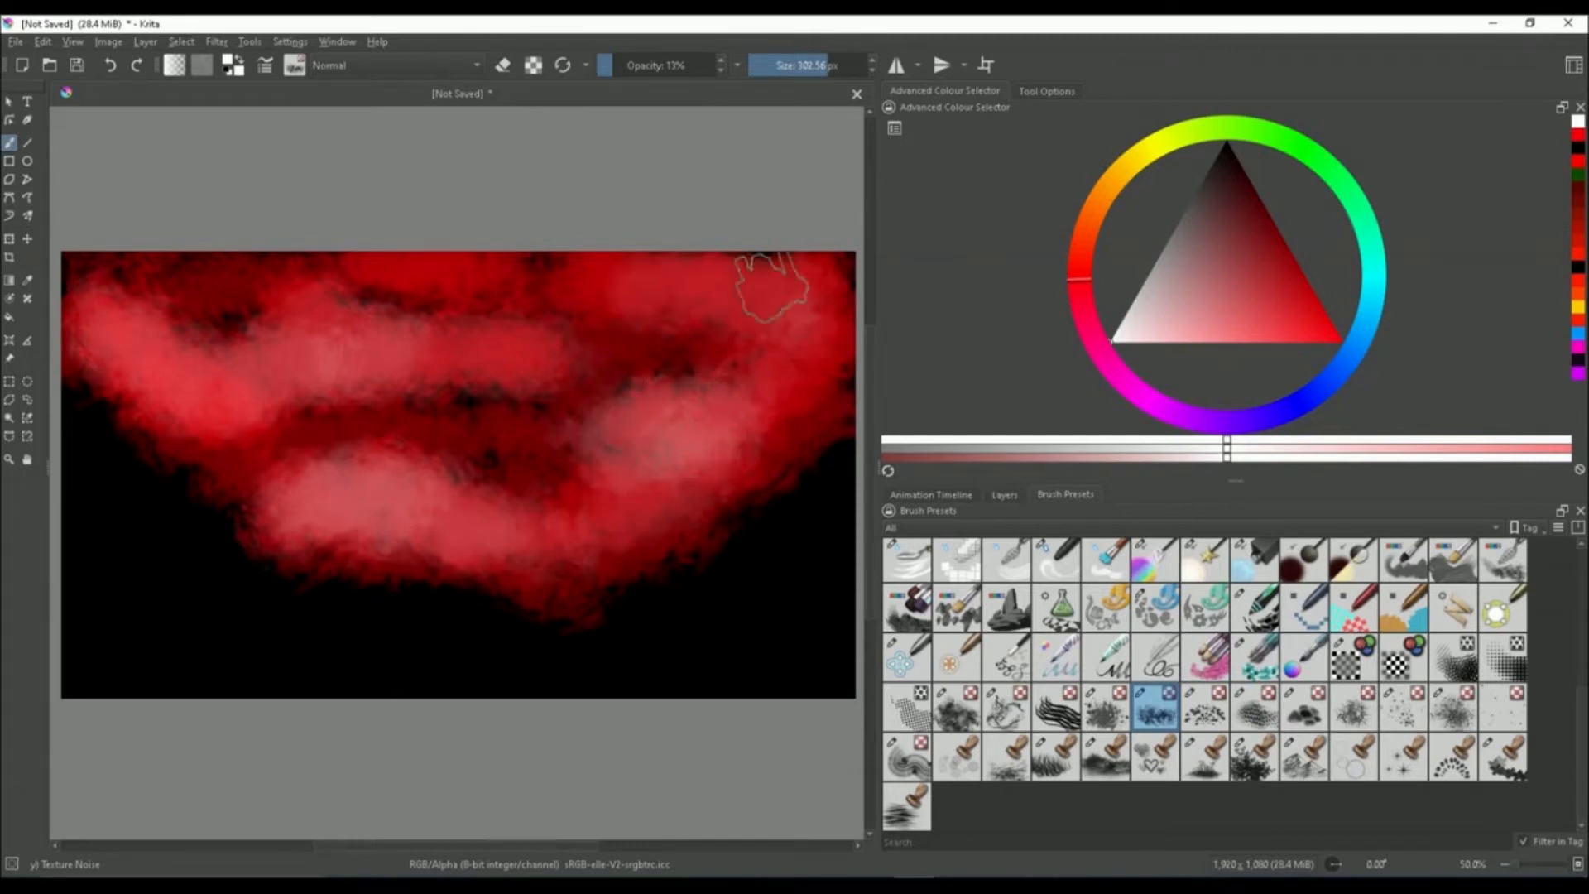
mouse_move(700, 293)
mouse_down()
mouse_move(769, 431)
mouse_move(802, 424)
mouse_move(593, 519)
mouse_move(700, 455)
mouse_move(740, 356)
mouse_move(804, 333)
mouse_move(755, 289)
mouse_move(534, 290)
mouse_up()
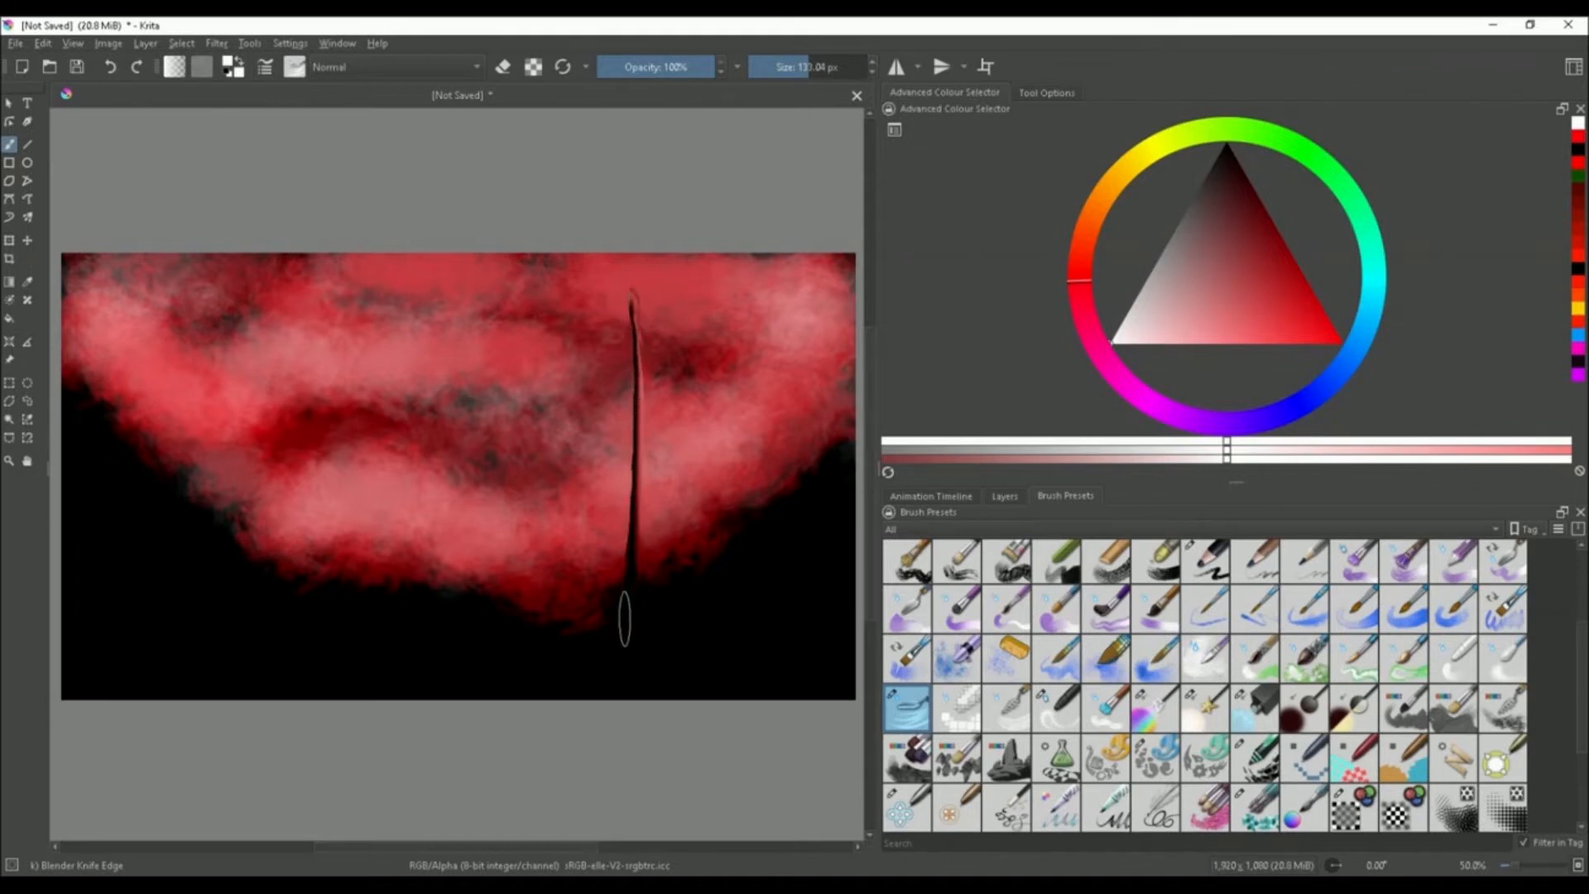
With the Blender Knife Edge brush, carve two tall dark vertical spikes into the clouds on the right side
drag(625, 590, 636, 449)
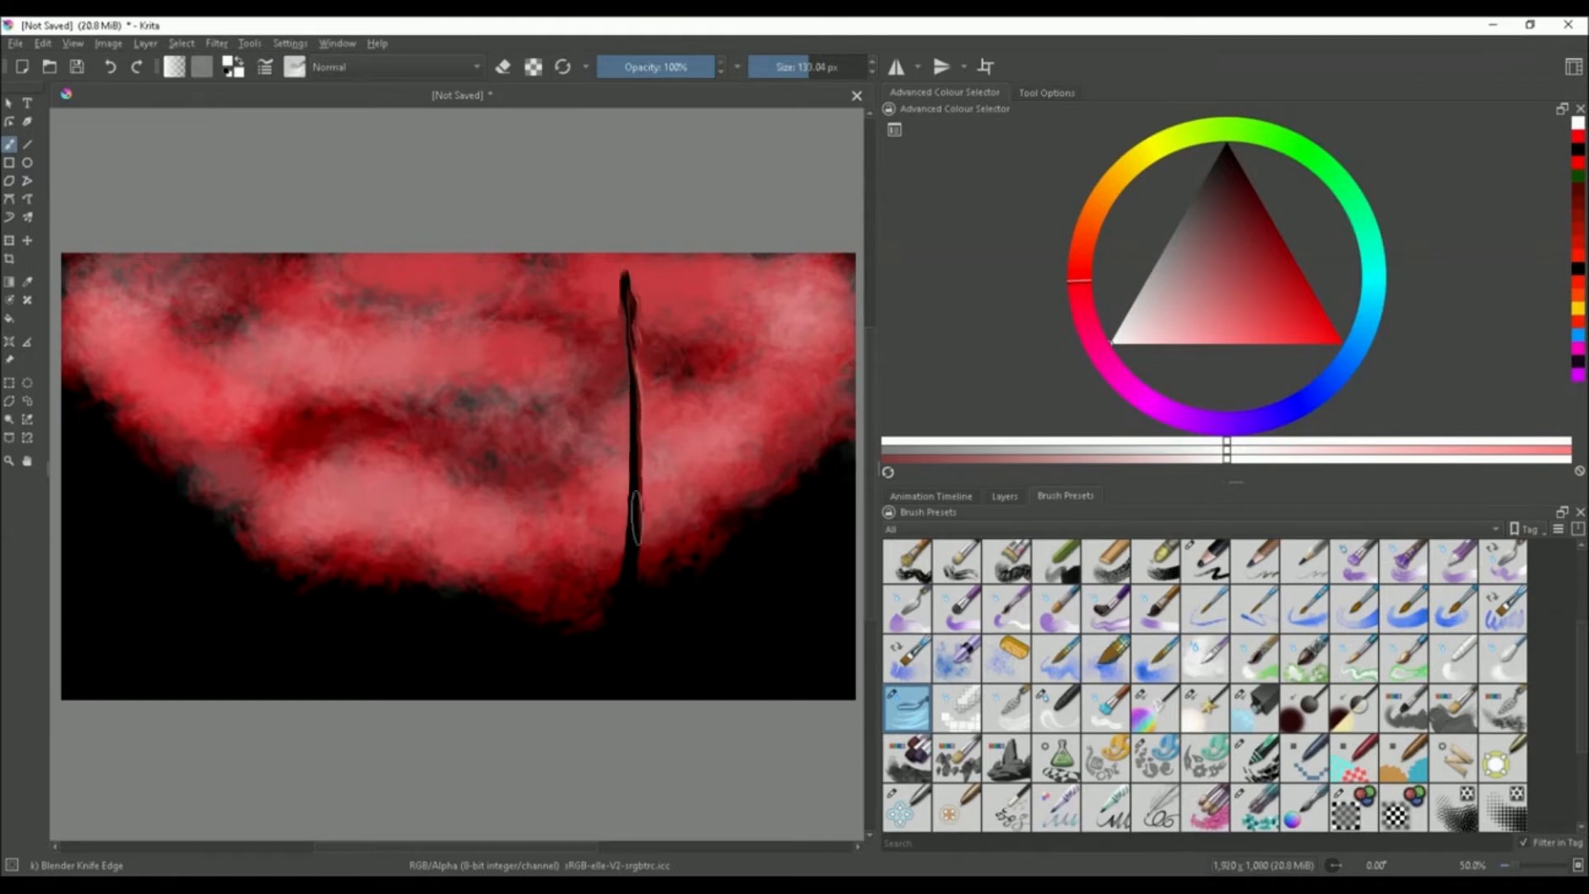
scroll(616, 357, up, 3)
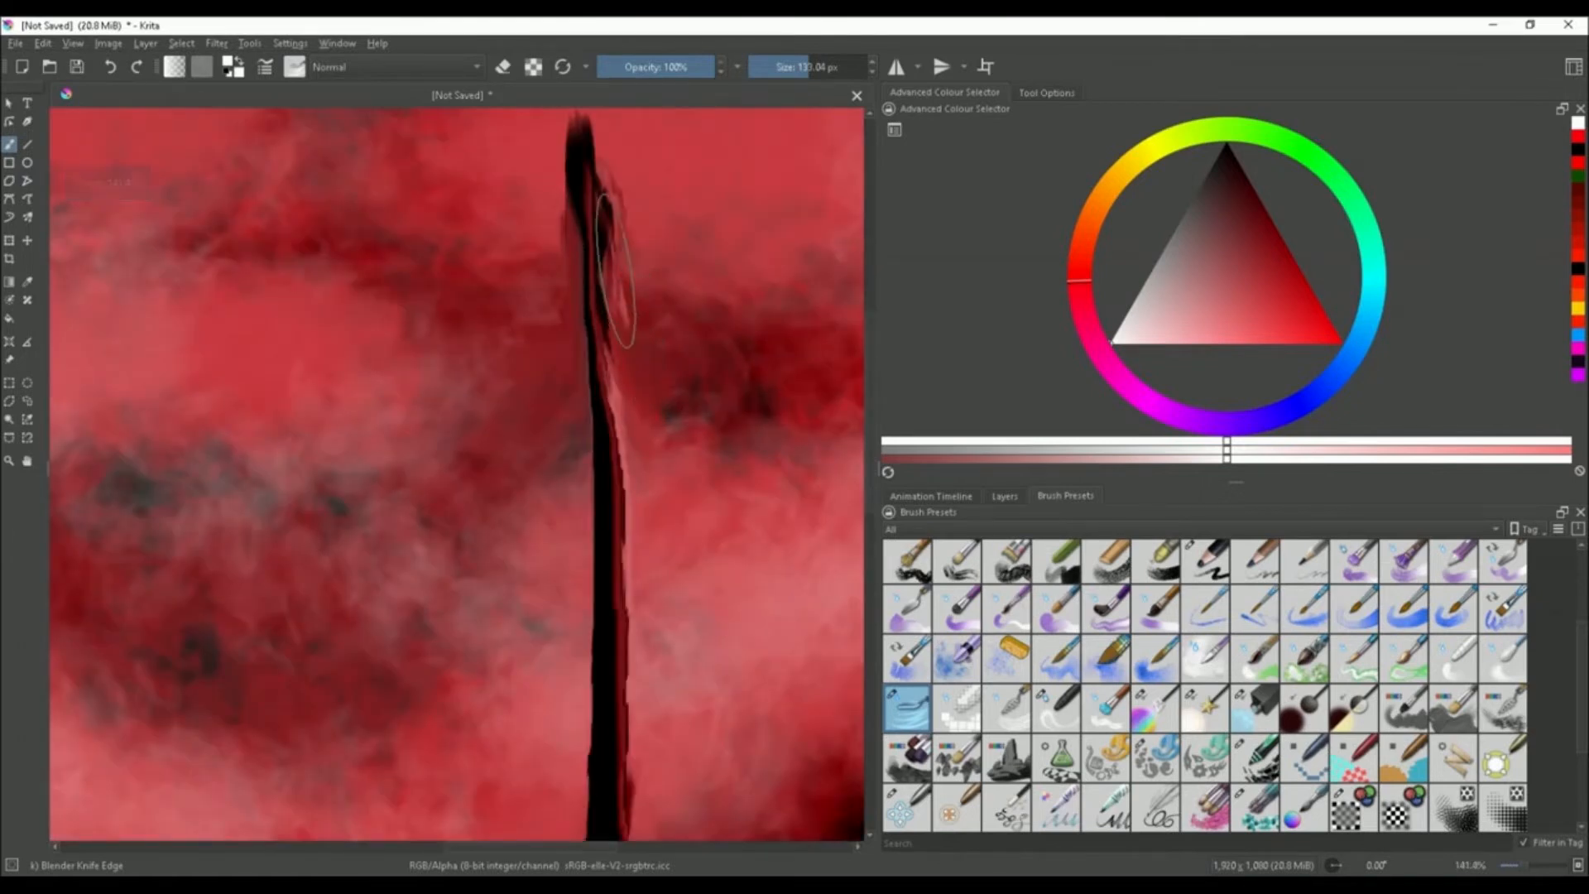
drag(610, 223, 629, 534)
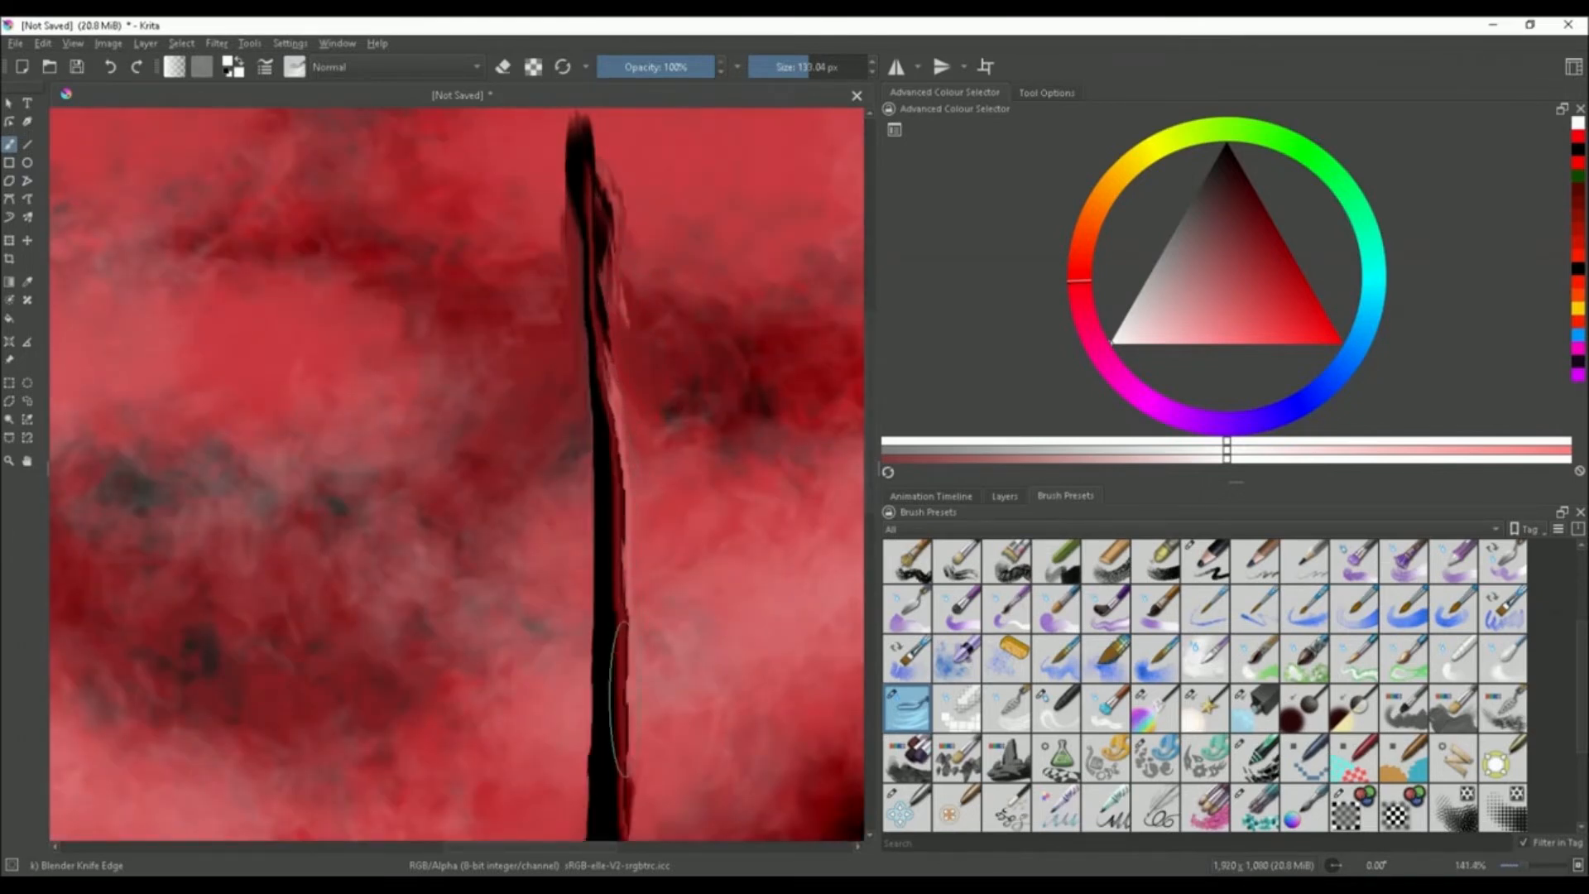
scroll(619, 745, down, 2)
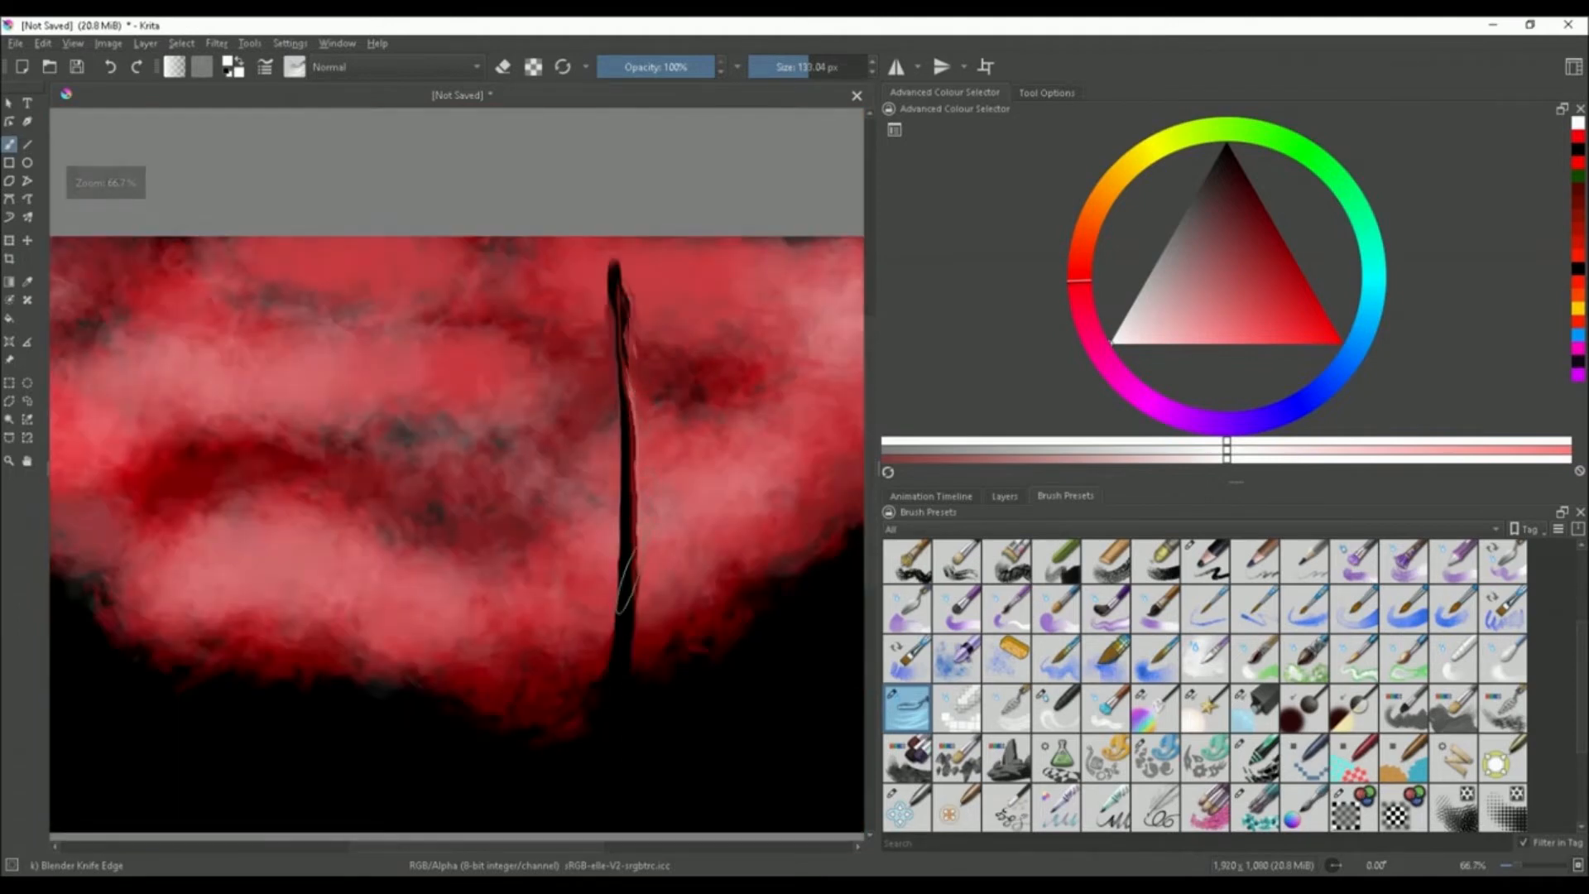
scroll(628, 591, up, 1)
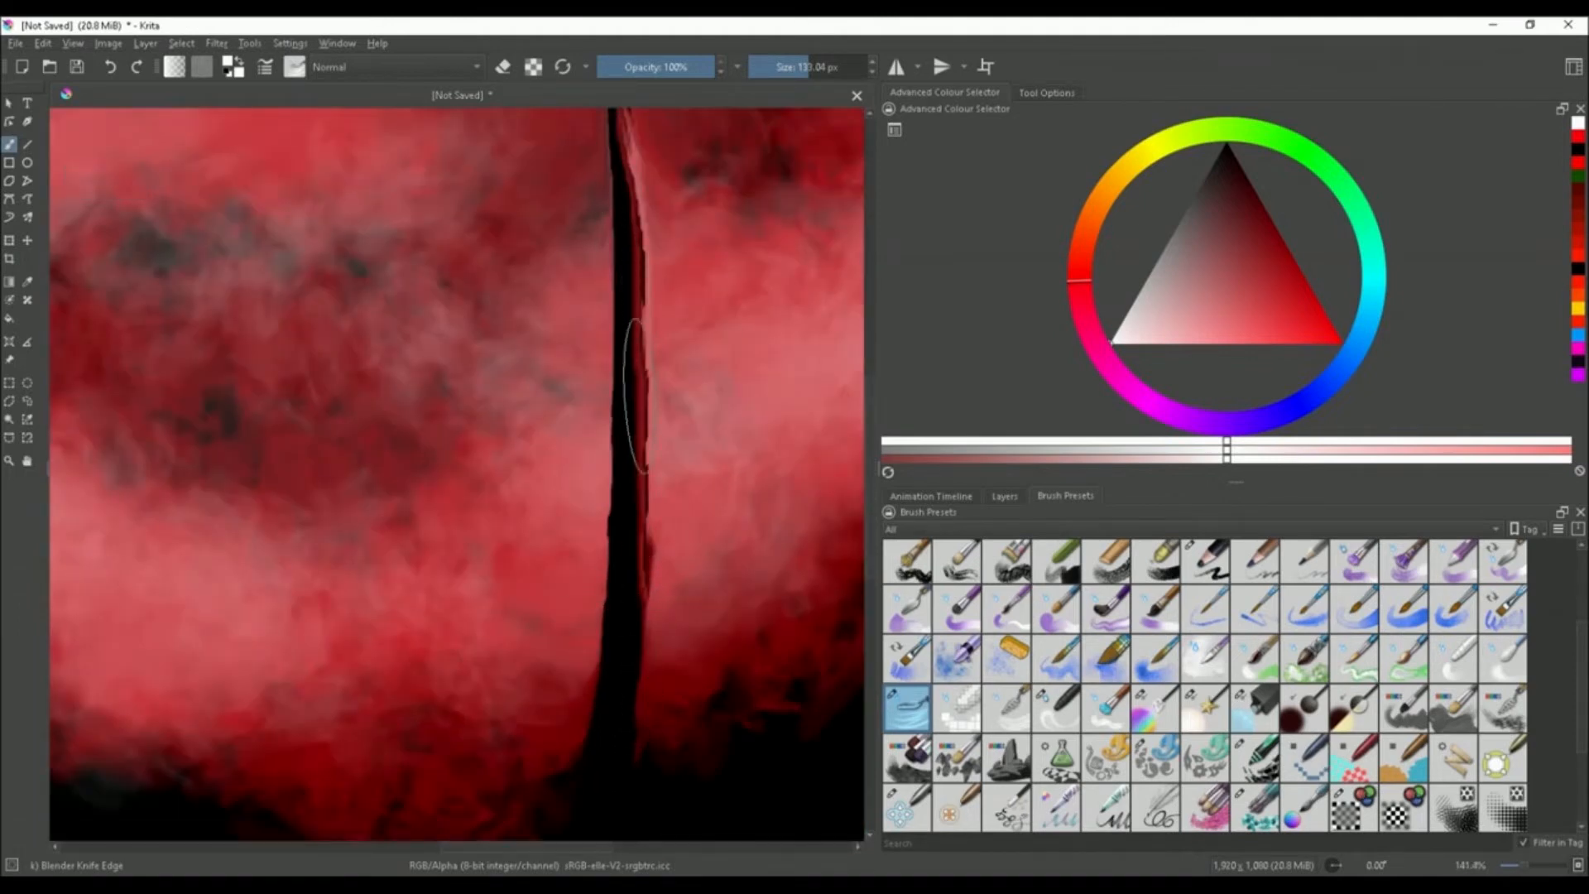
drag(636, 395, 603, 691)
scroll(612, 687, down, 3)
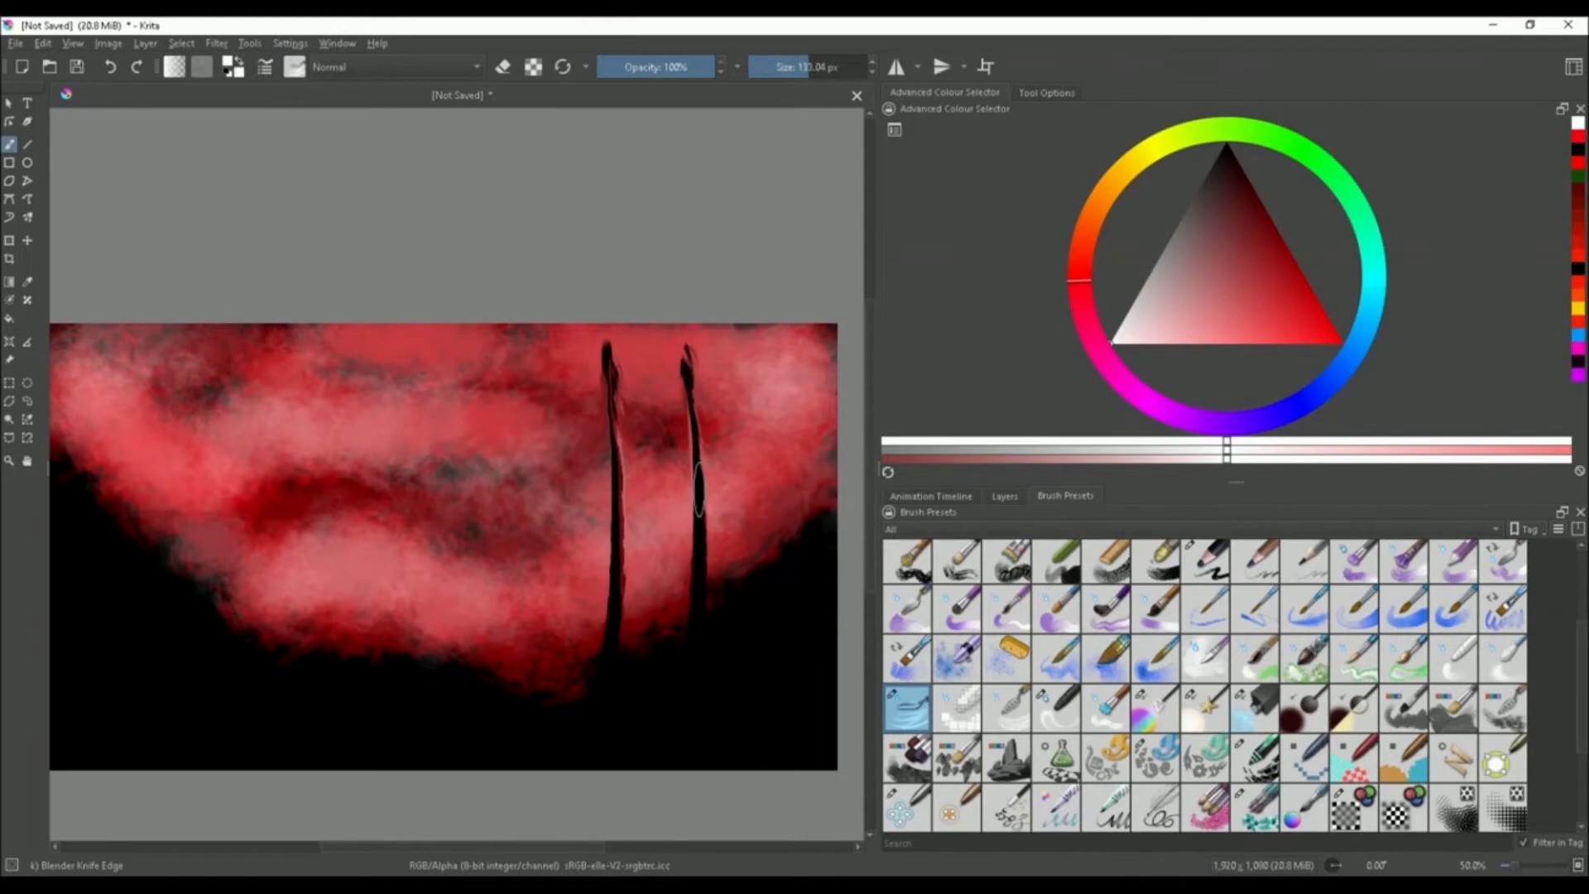
Add three more dark vertical spikes rising from the bottom on the left half of the painting
scroll(546, 513, down, 1)
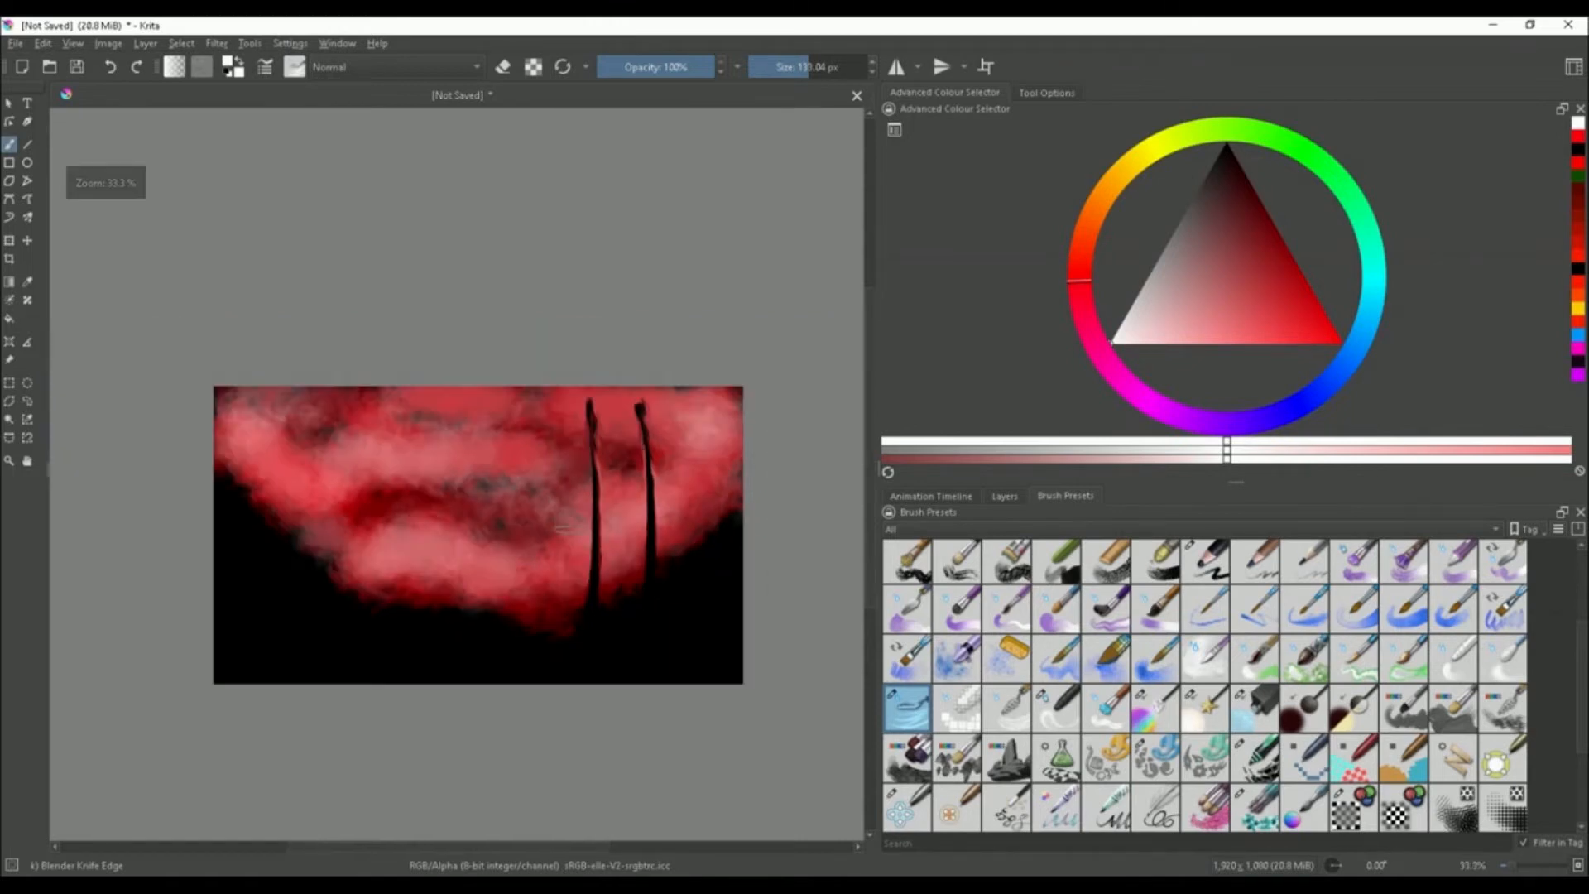
scroll(302, 548, up, 1)
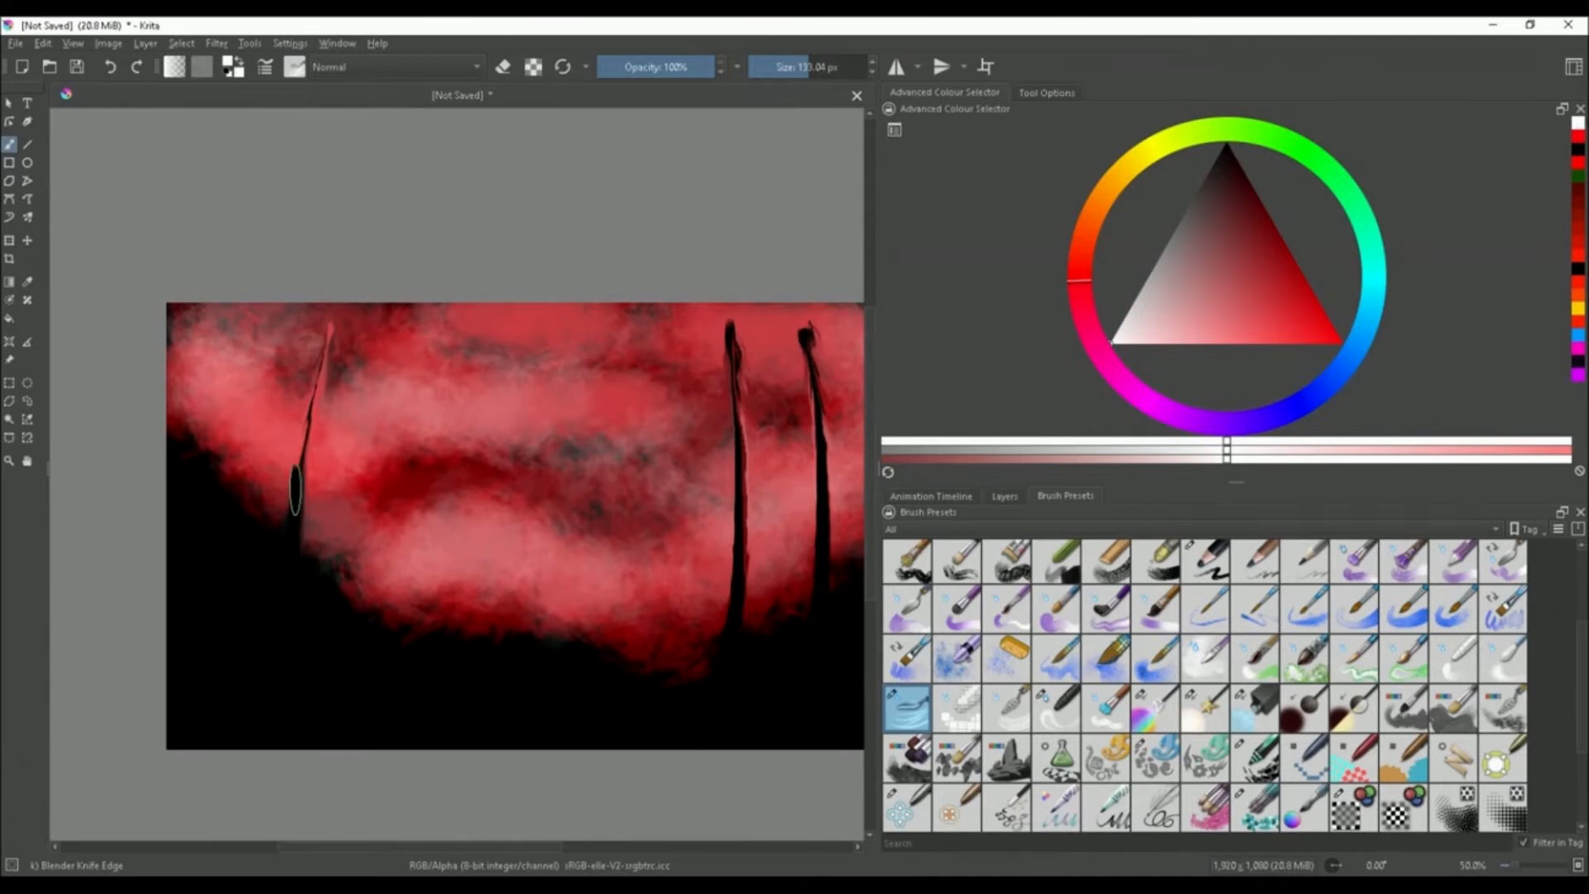
scroll(410, 509, down, 1)
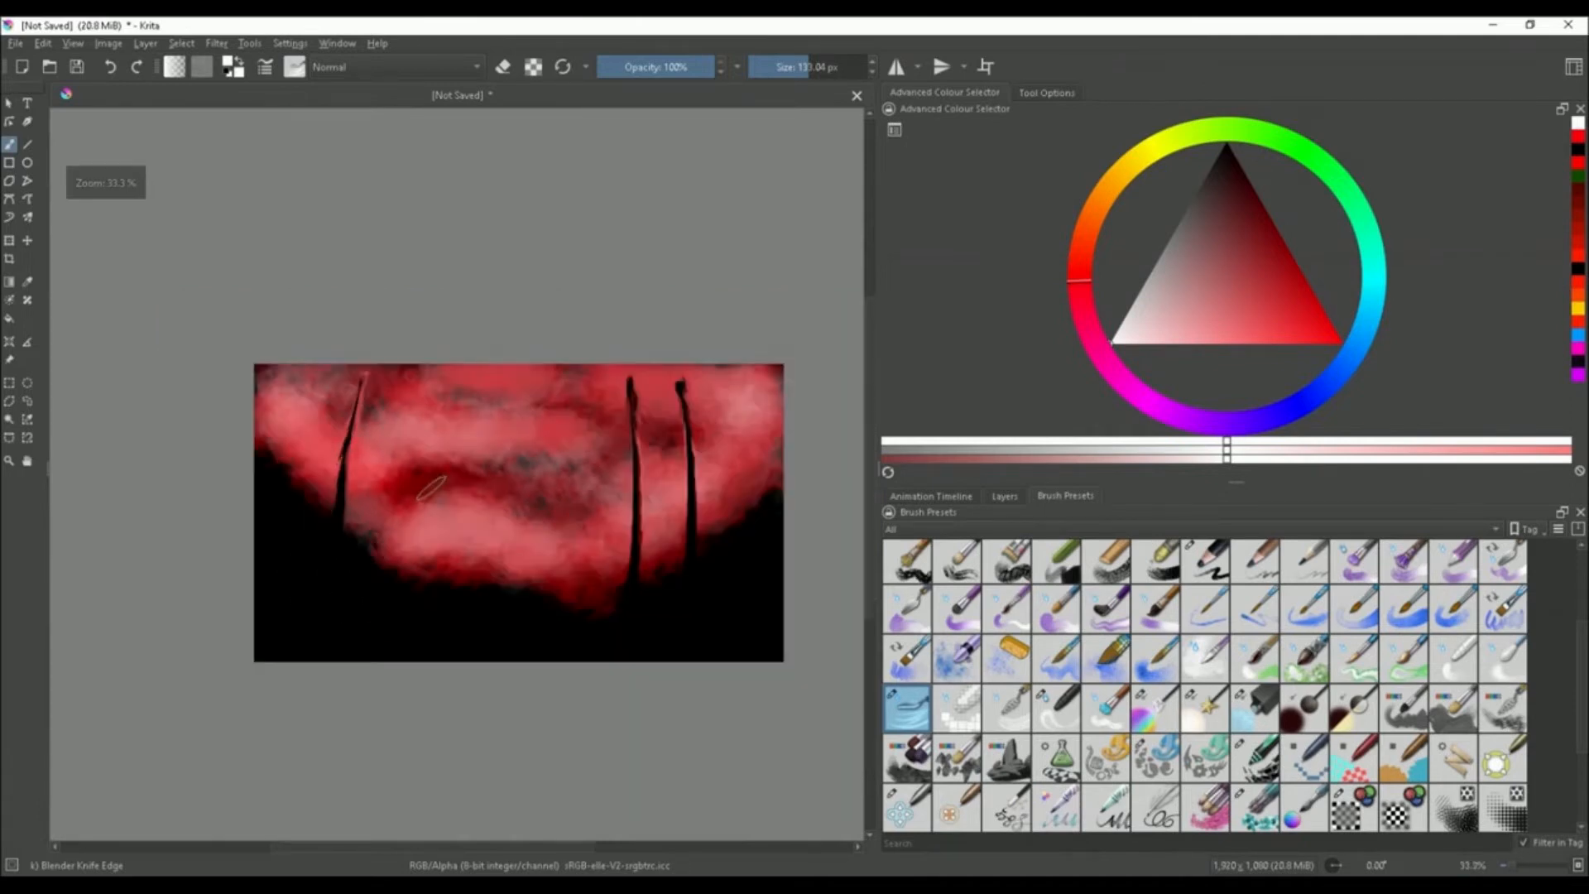
scroll(409, 509, up, 1)
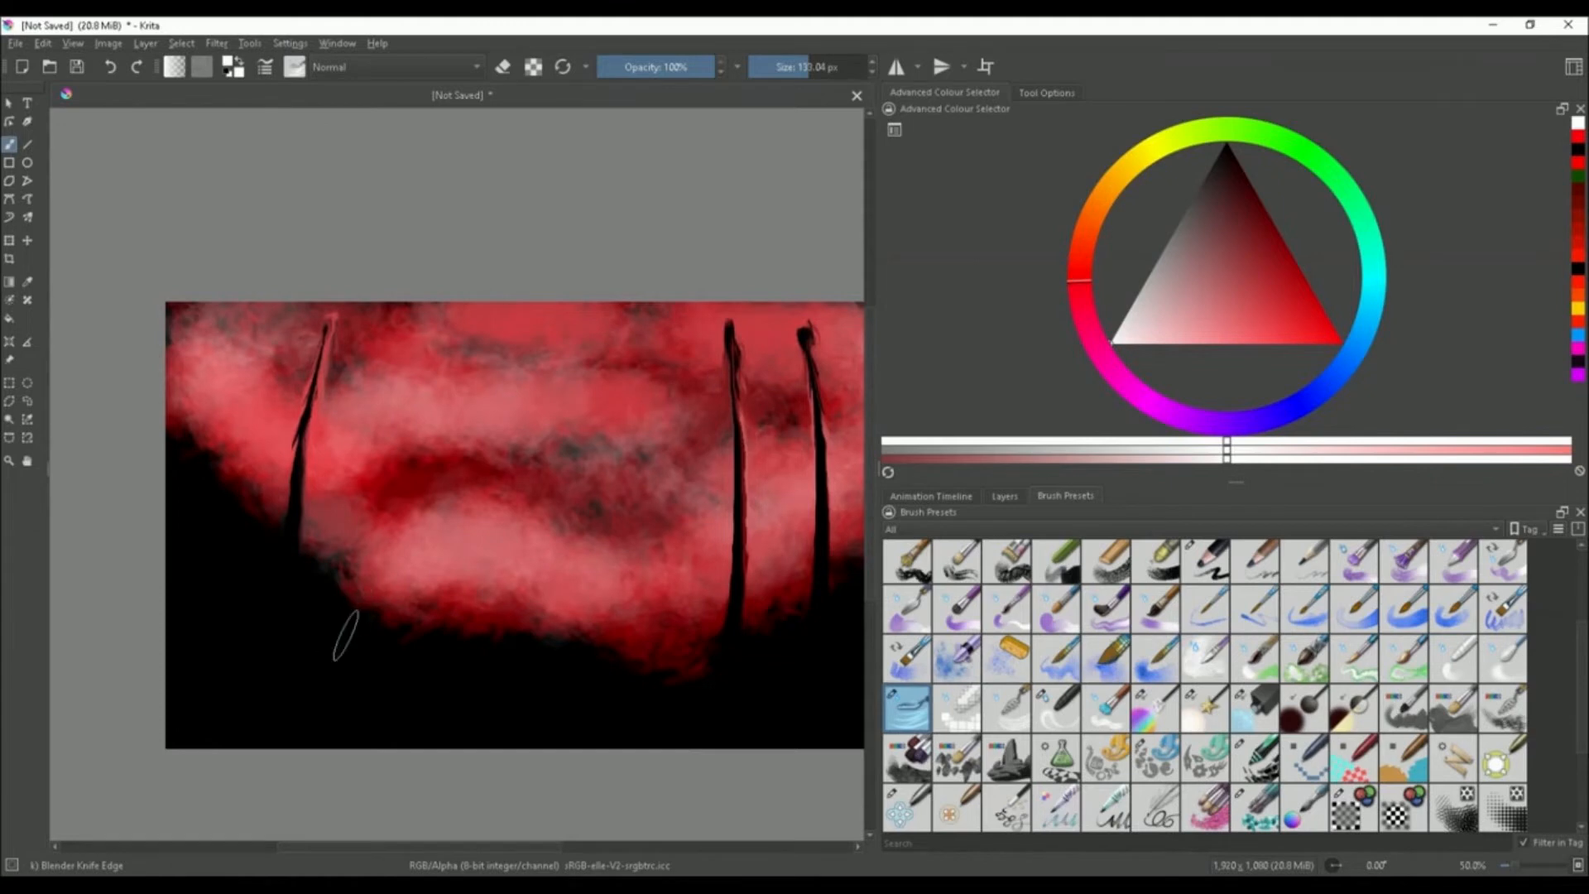
drag(346, 635, 355, 395)
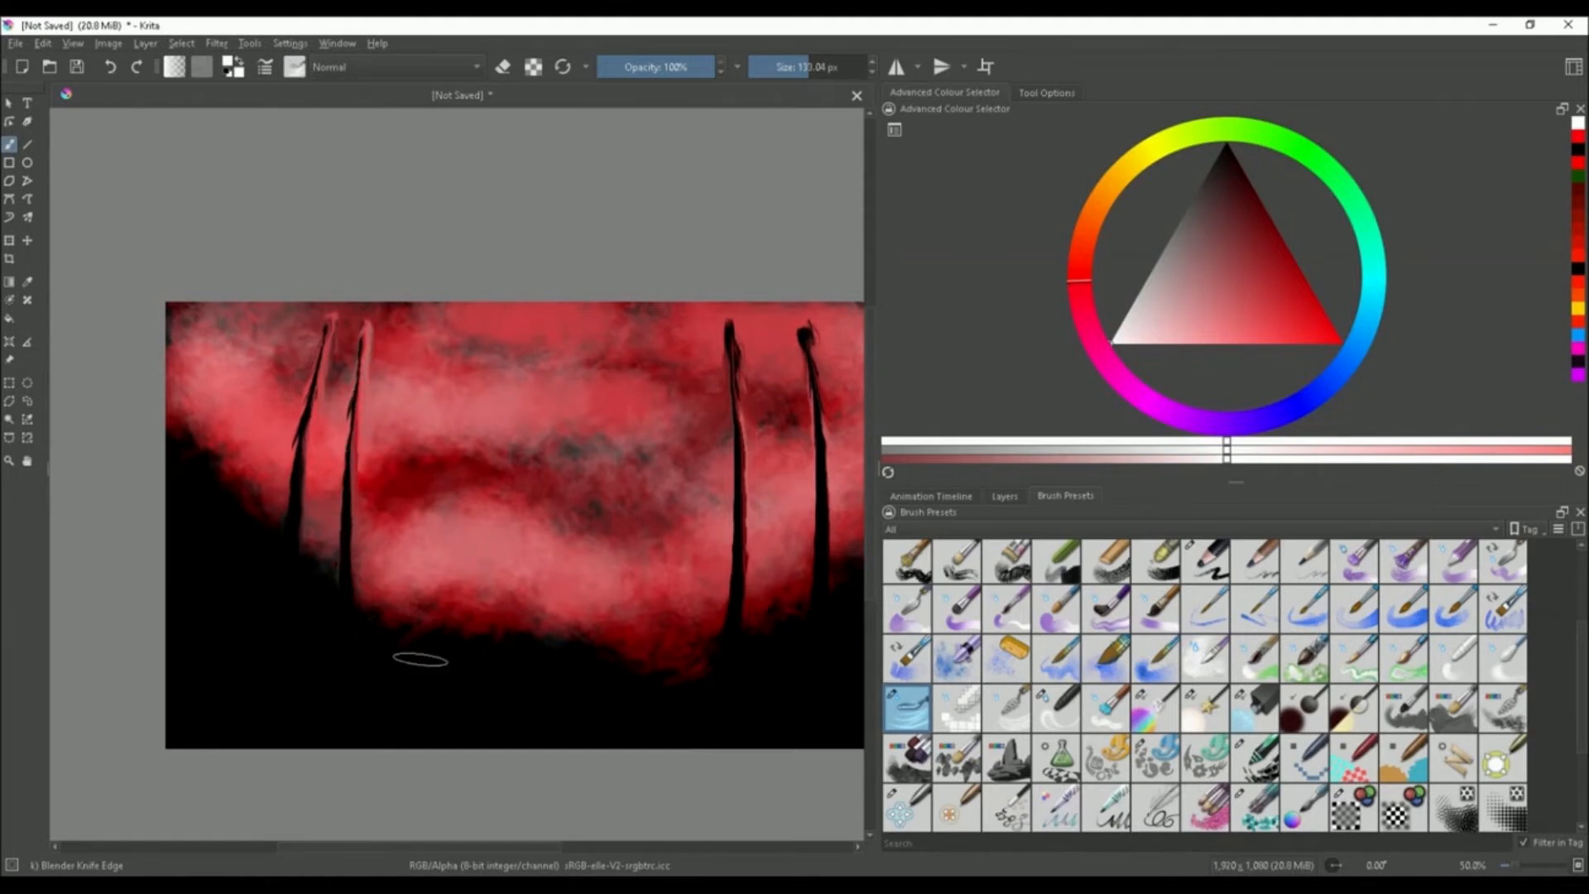
drag(417, 626, 434, 424)
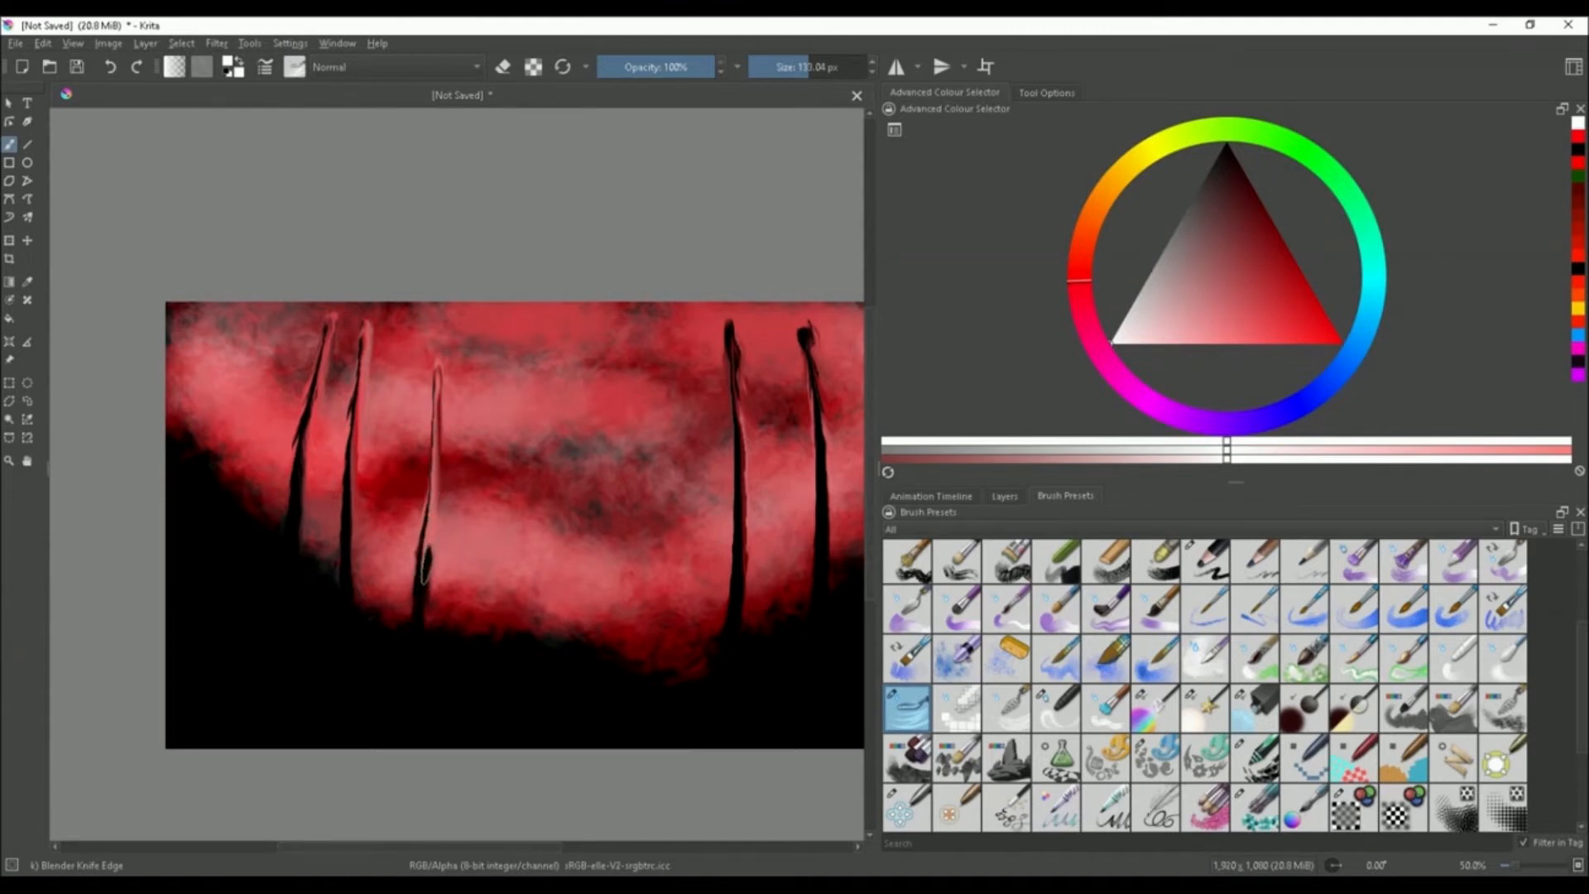
drag(425, 565, 439, 389)
drag(417, 607, 443, 364)
drag(419, 652, 442, 364)
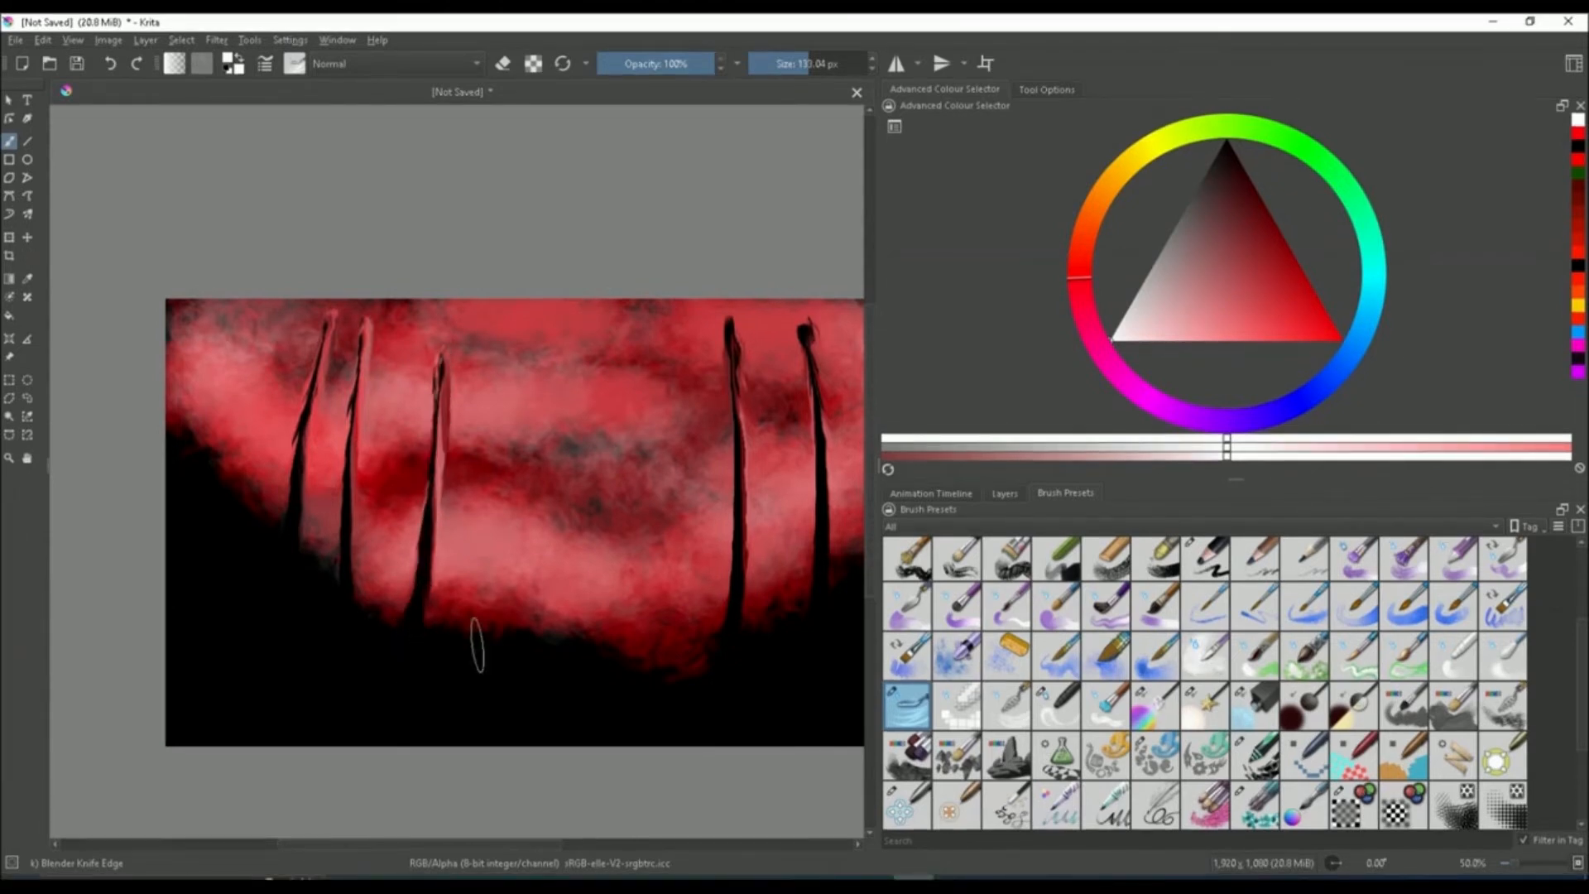
Carve additional dark spikes in the middle and along the right edge of the clouds
drag(538, 629, 530, 364)
drag(534, 616, 528, 354)
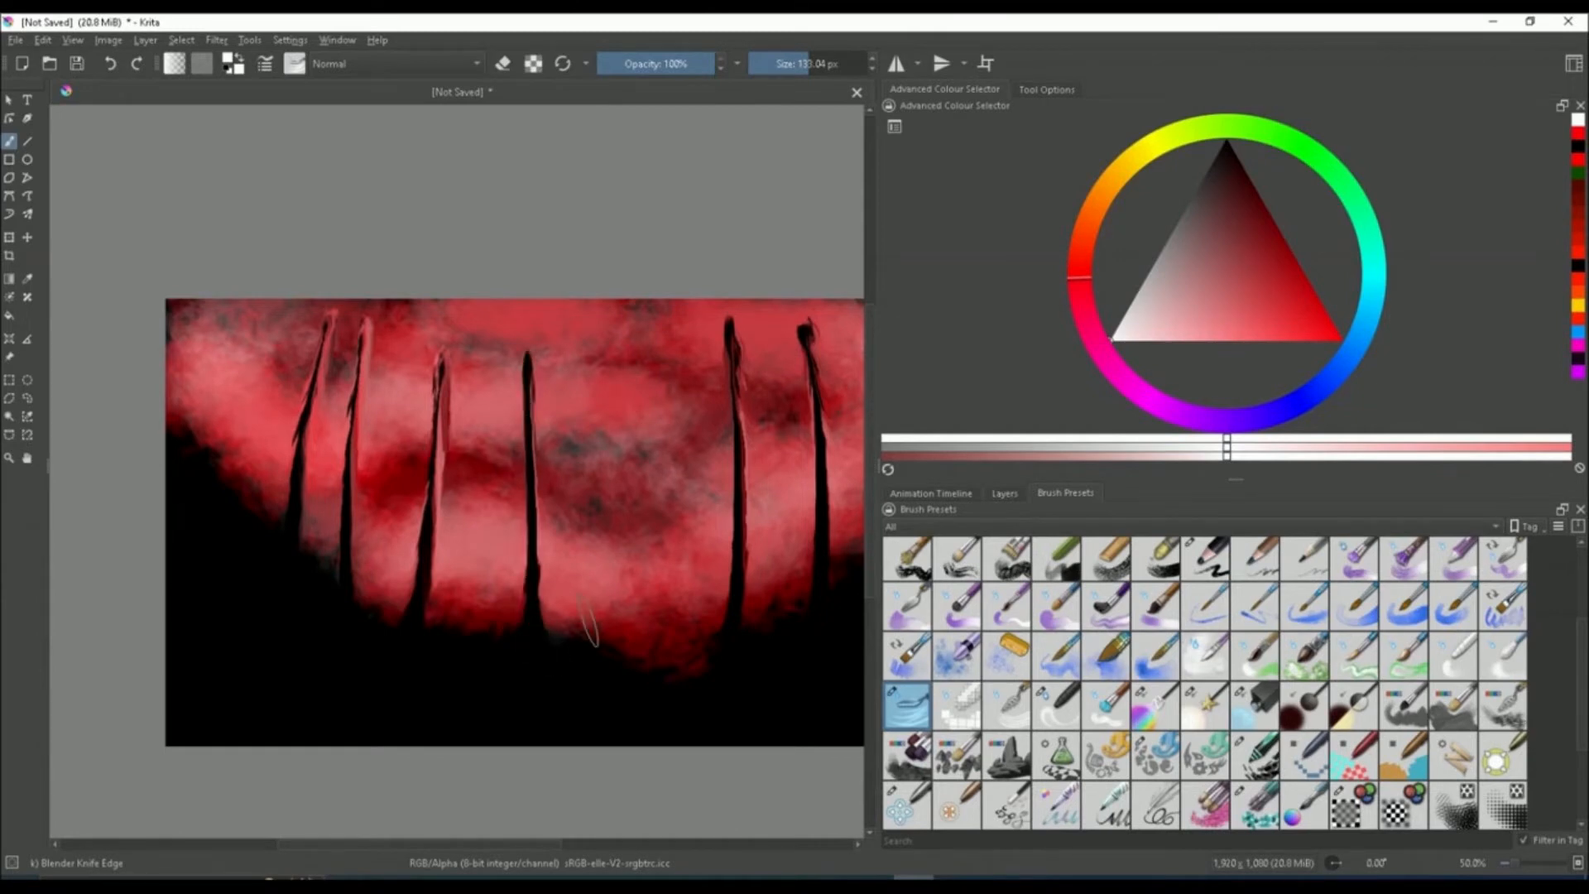
drag(224, 505, 217, 302)
key(plus)
drag(791, 580, 782, 277)
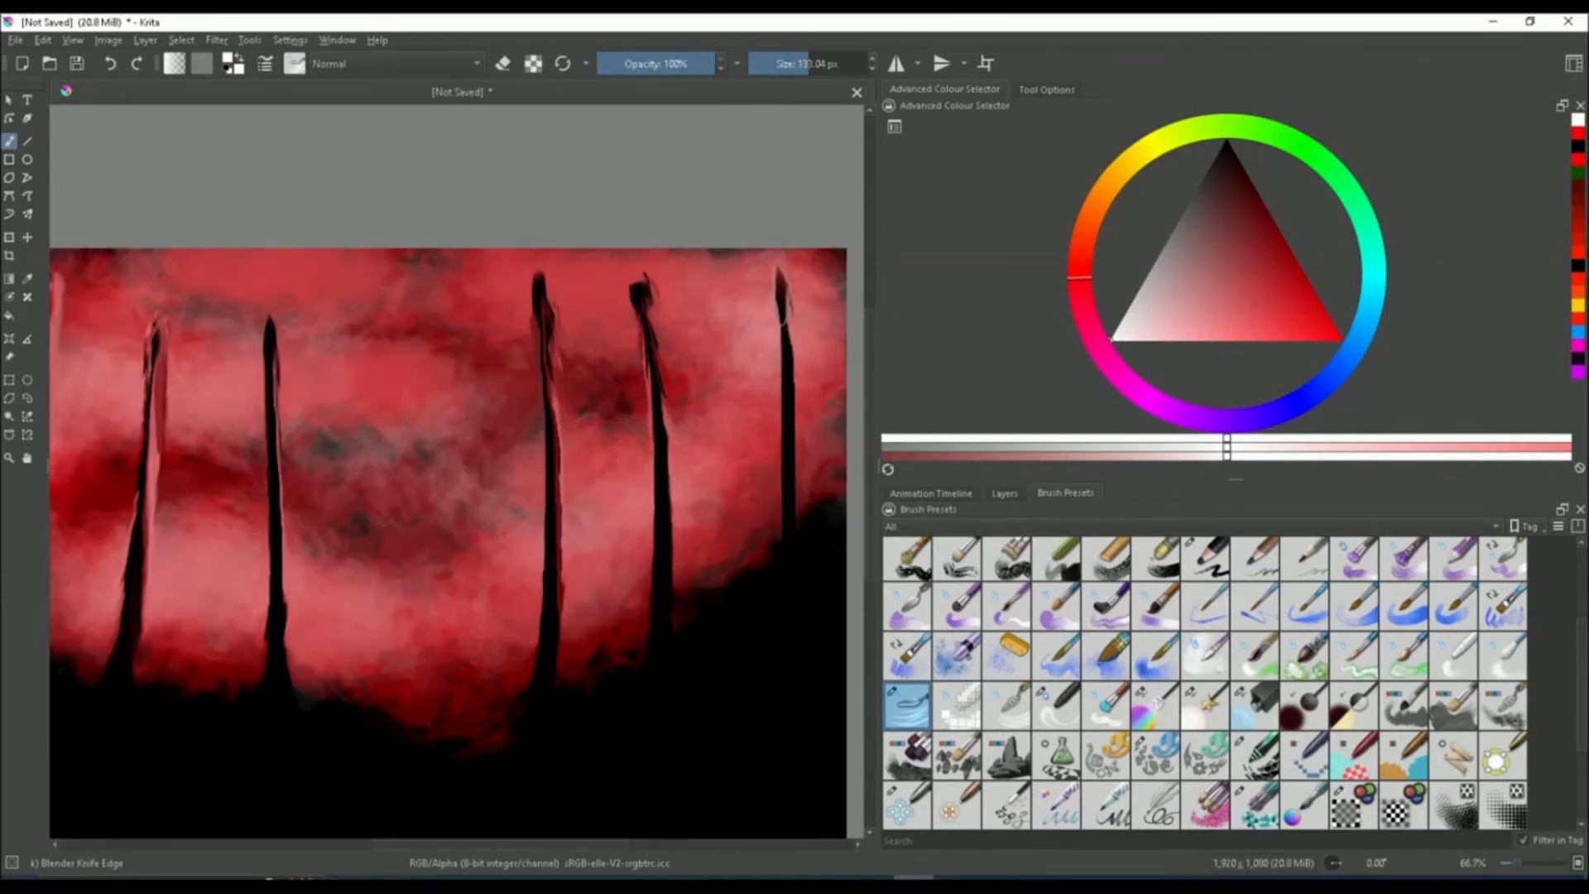
drag(775, 523, 780, 285)
Add one more thin dark spike near the centre between the existing ones
scroll(732, 546, down, 2)
scroll(561, 584, up, 2)
drag(552, 687, 546, 381)
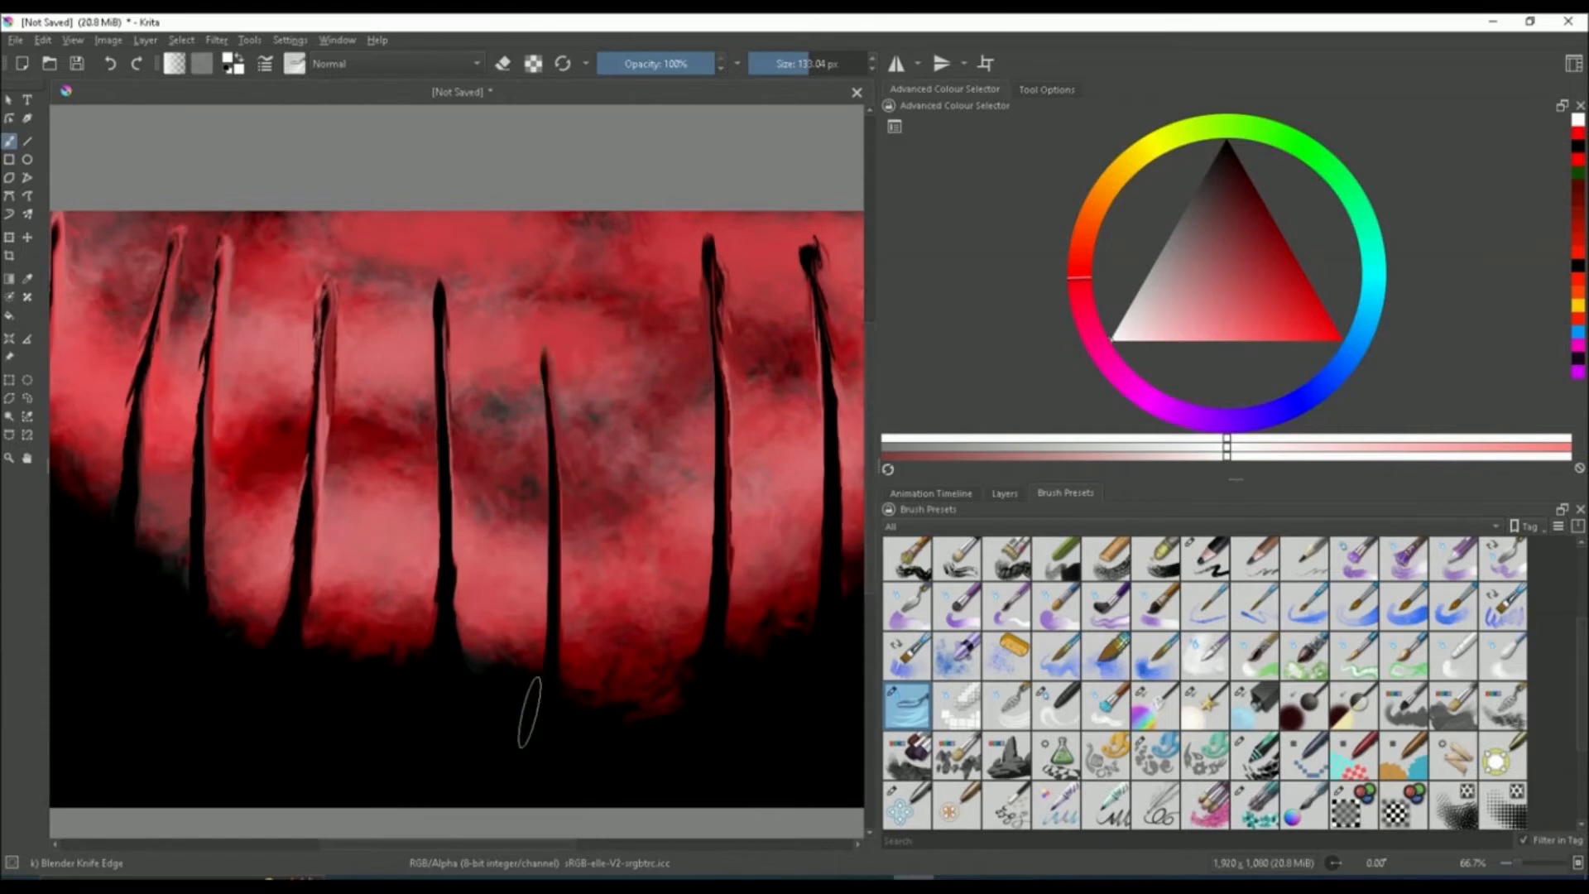
drag(559, 645, 552, 364)
drag(561, 629, 542, 331)
scroll(571, 613, down, 2)
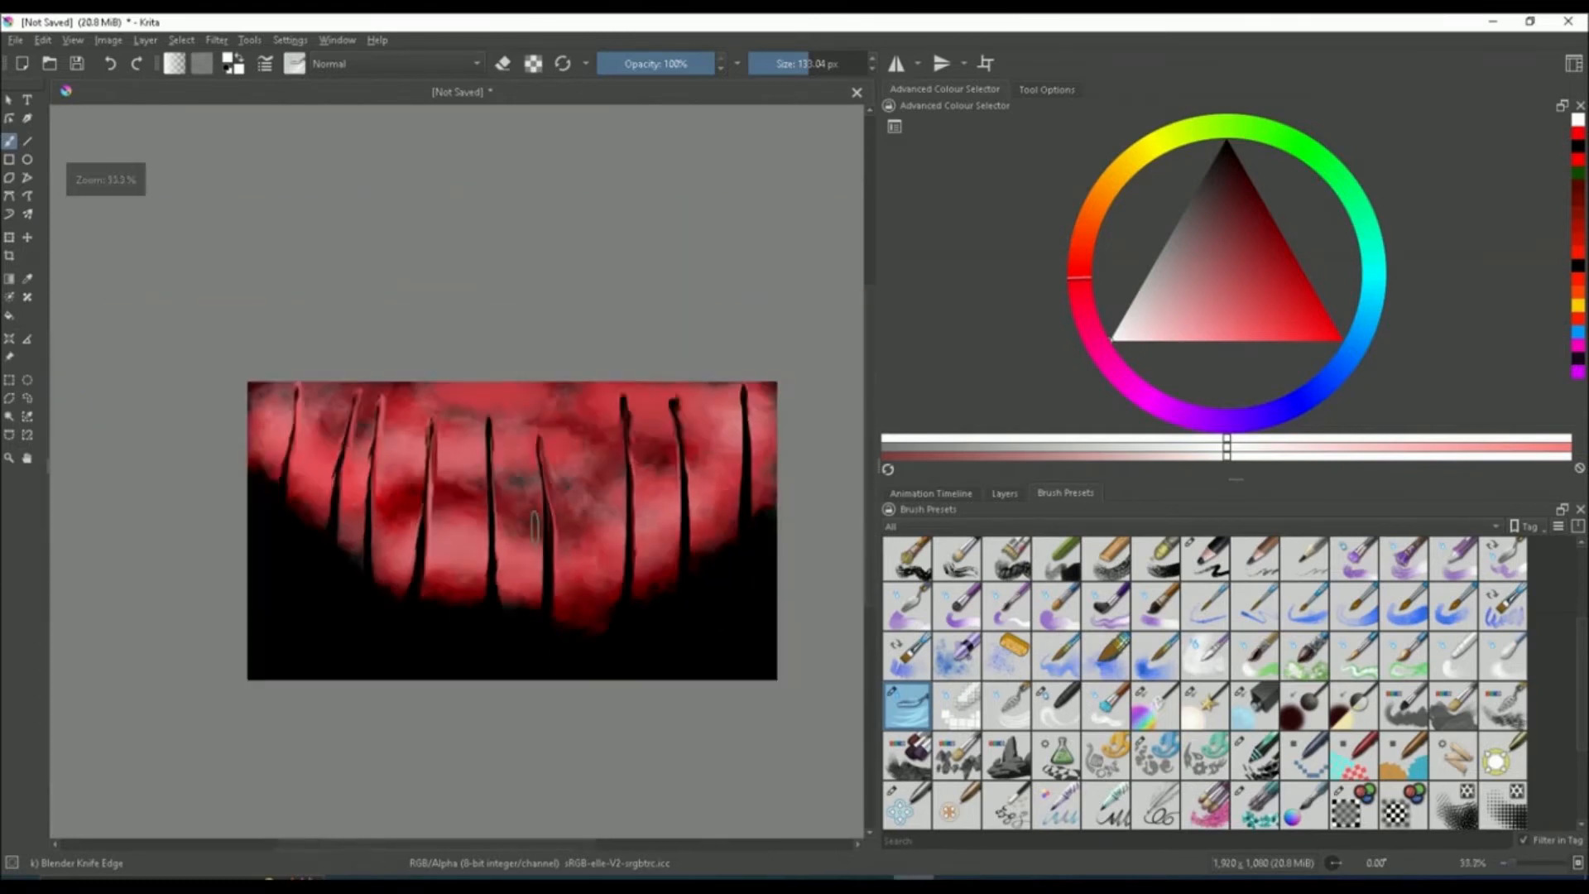
scroll(443, 603, up, 2)
Select the Blender Smear preset and smear the dark area at the base of a central spike upward
click(1034, 704)
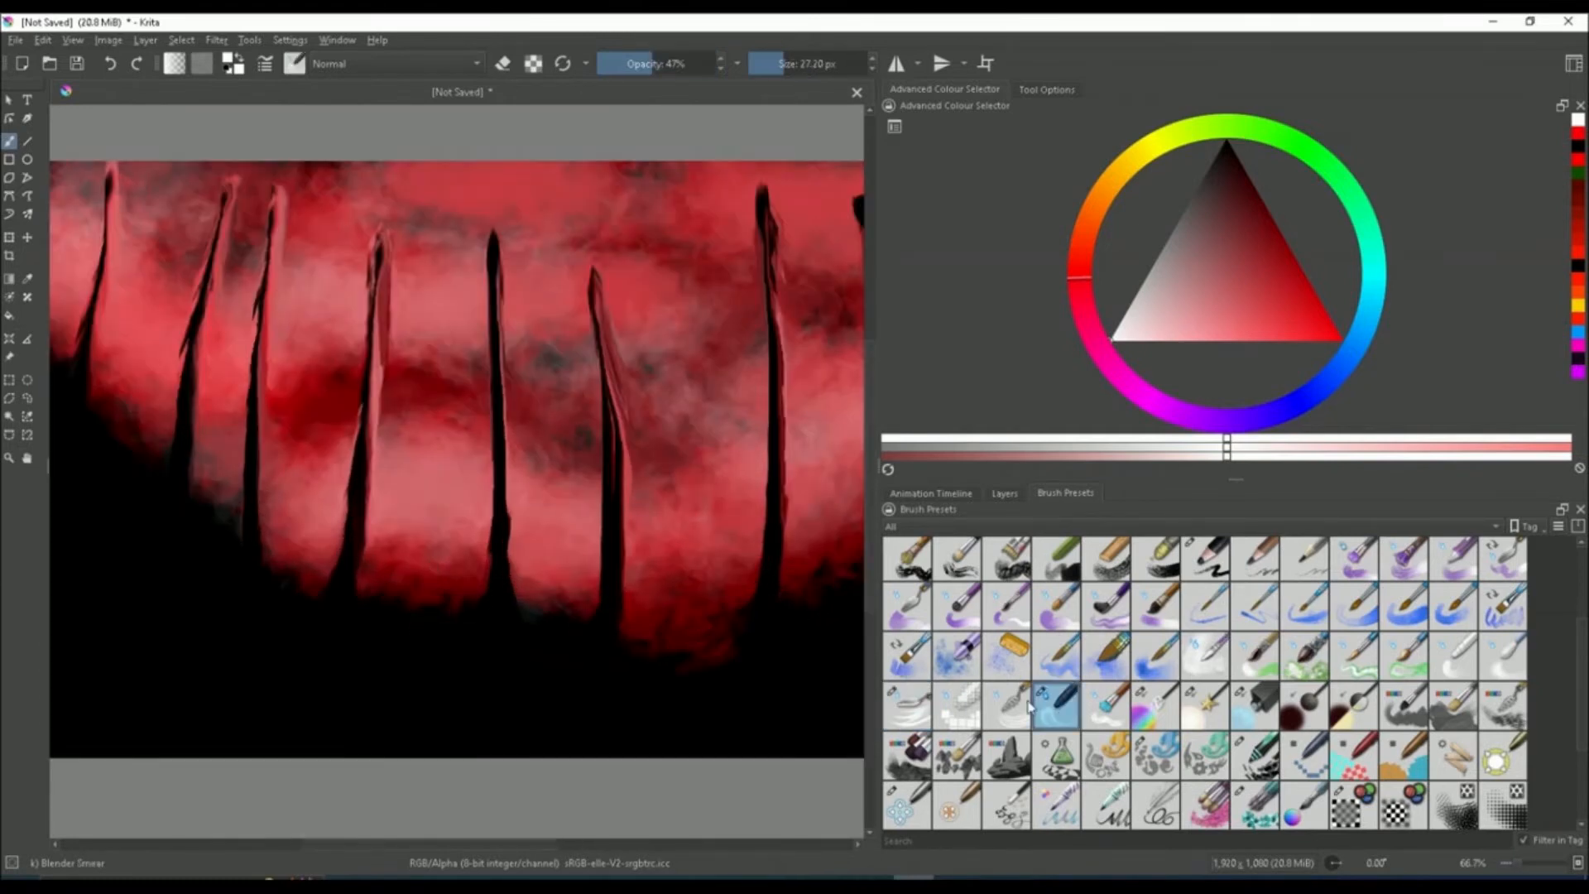
scroll(411, 574, up, 2)
scroll(473, 552, down, 2)
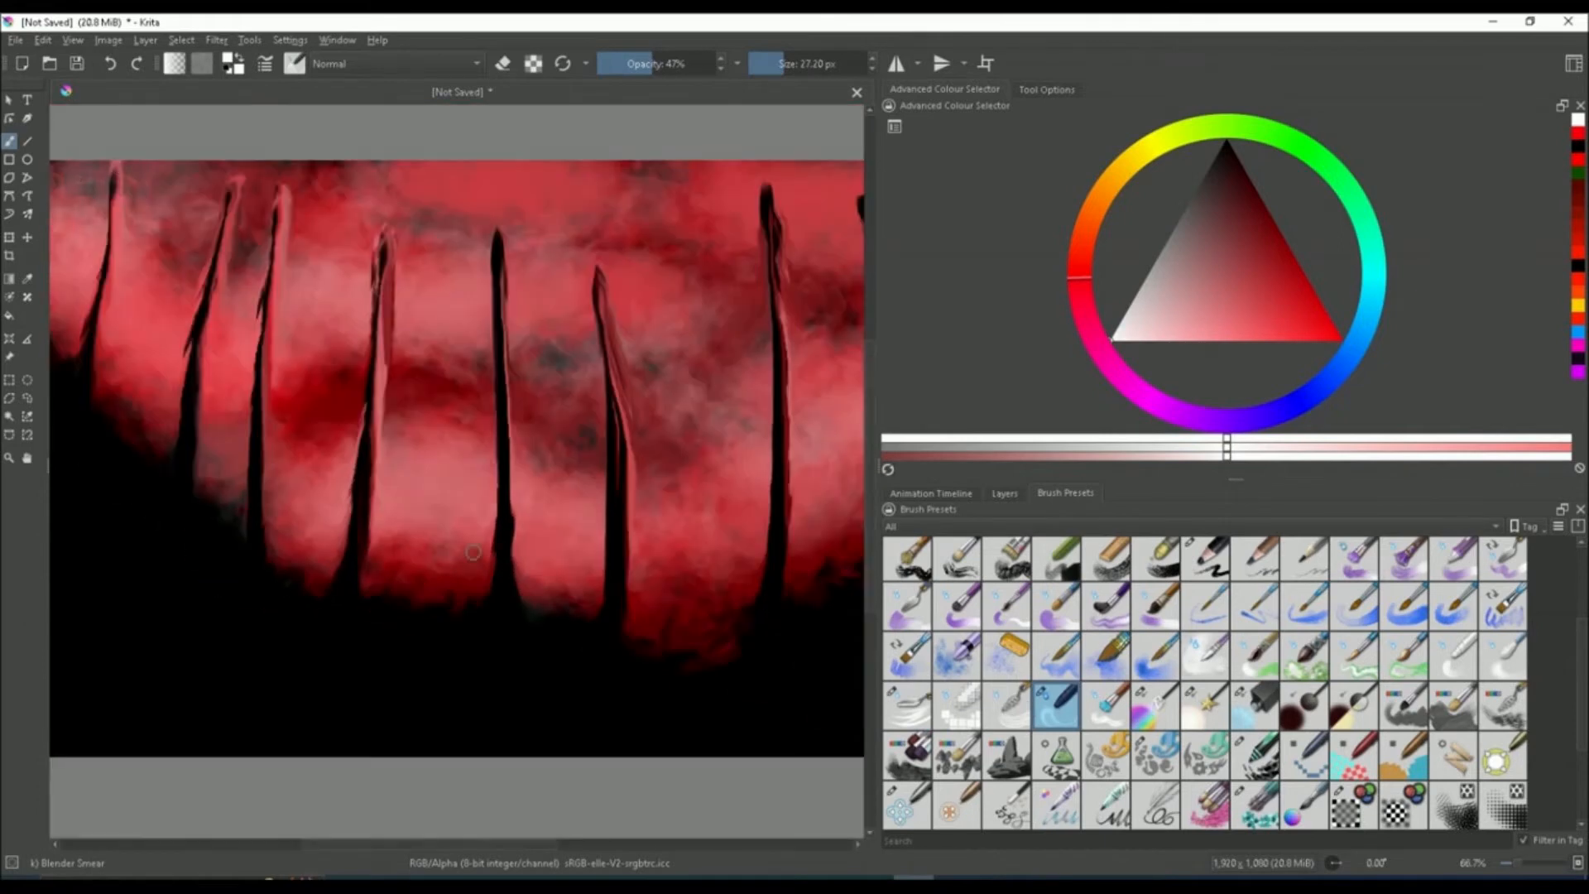
scroll(418, 600, up, 1)
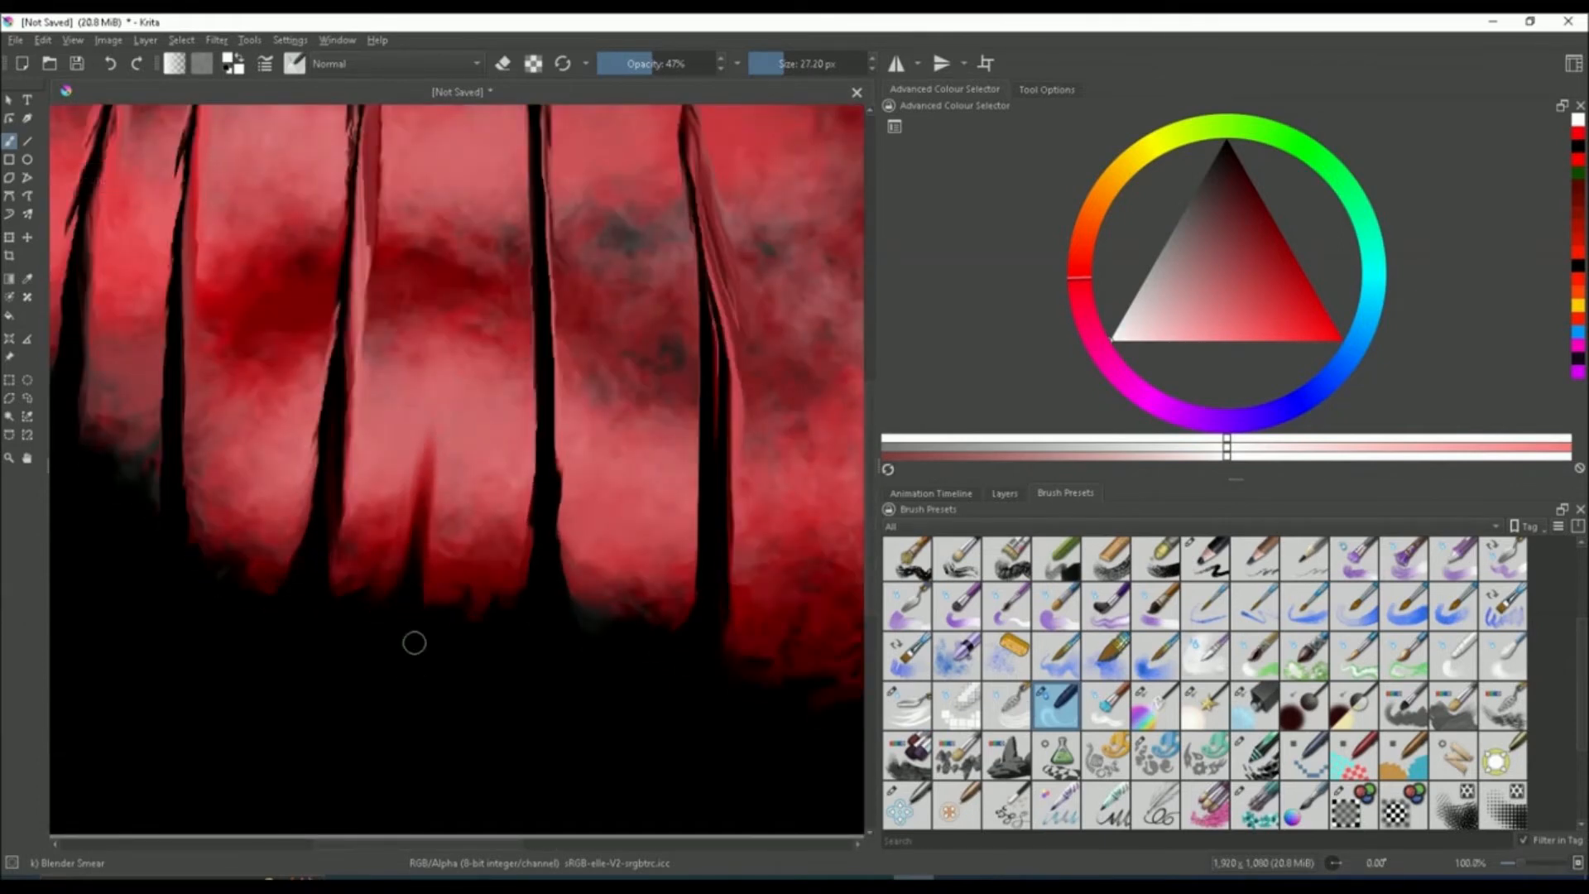
drag(414, 642, 437, 523)
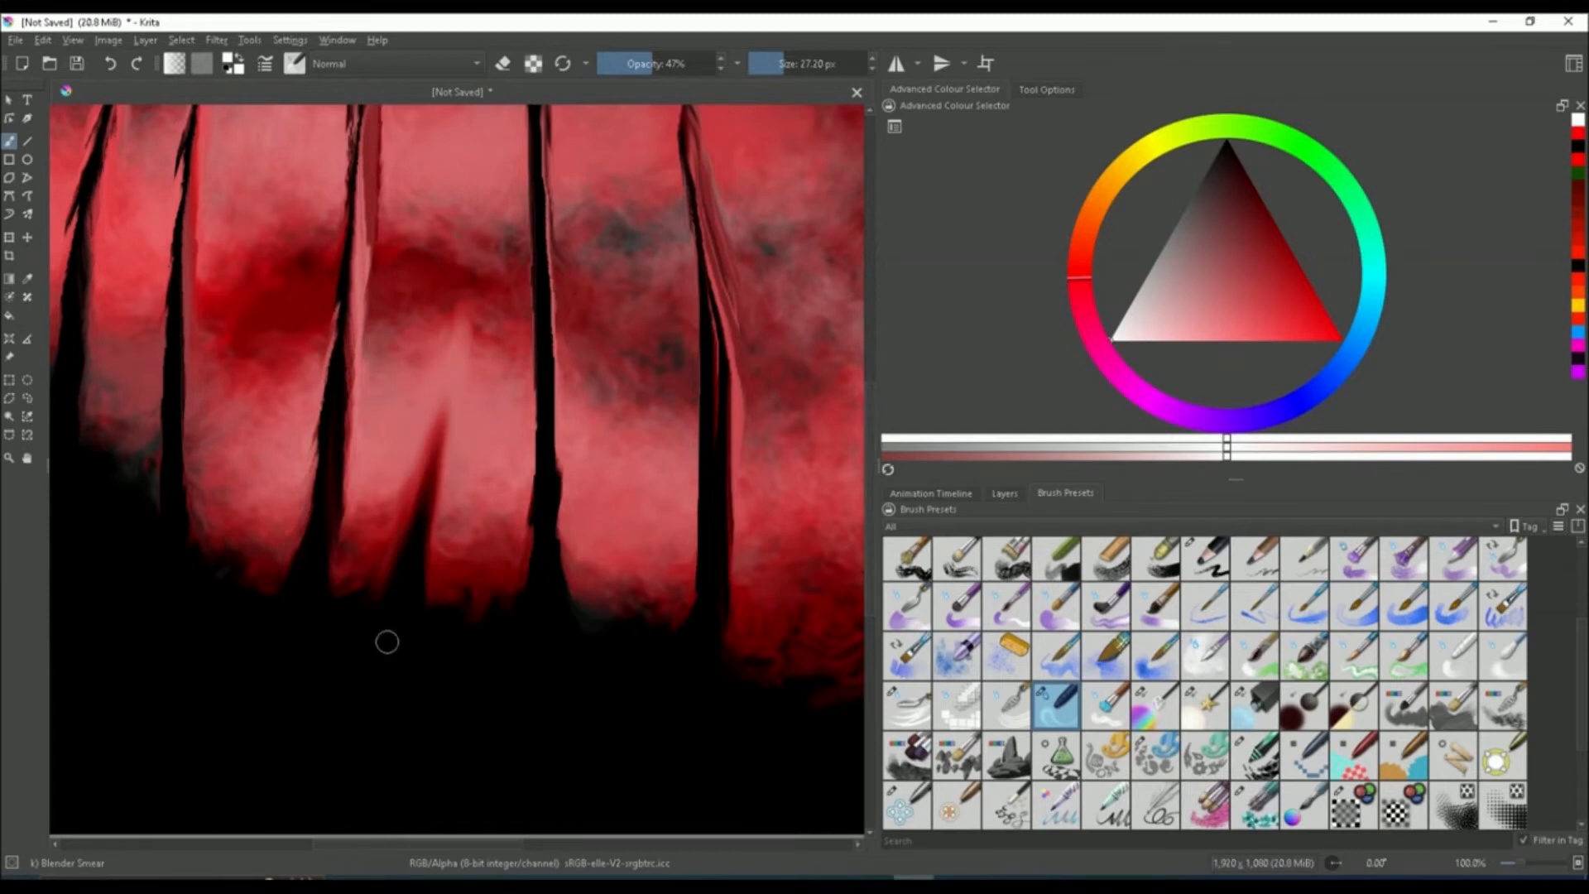
scroll(298, 653, down, 2)
scroll(298, 653, up, 2)
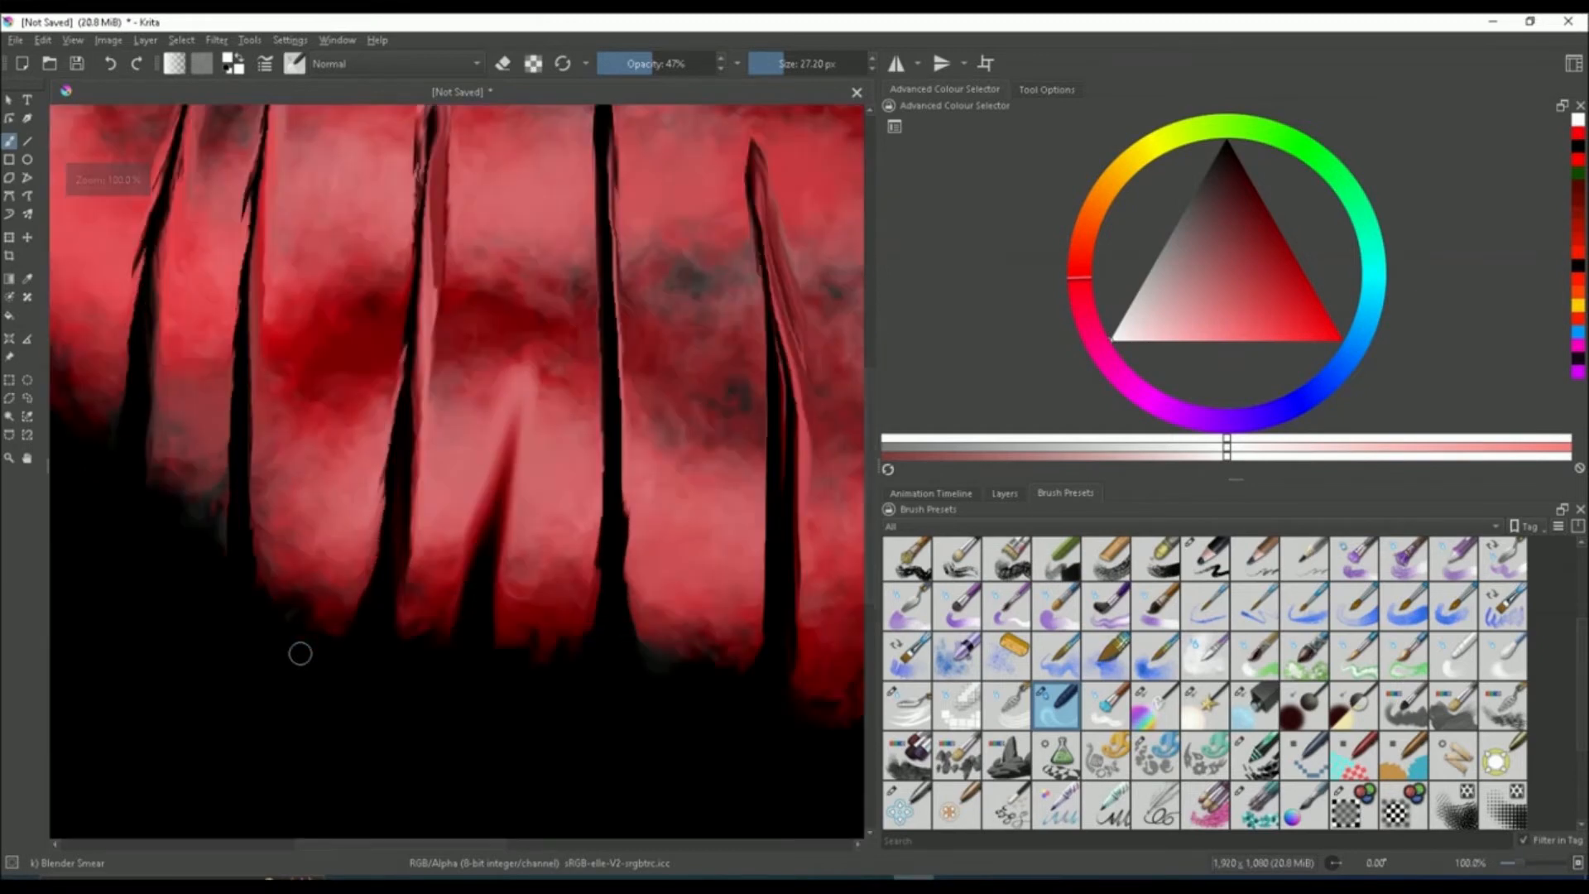
Smear the dark bases of several spikes upward into the red clouds with the Blender Smear brush
drag(294, 662, 326, 376)
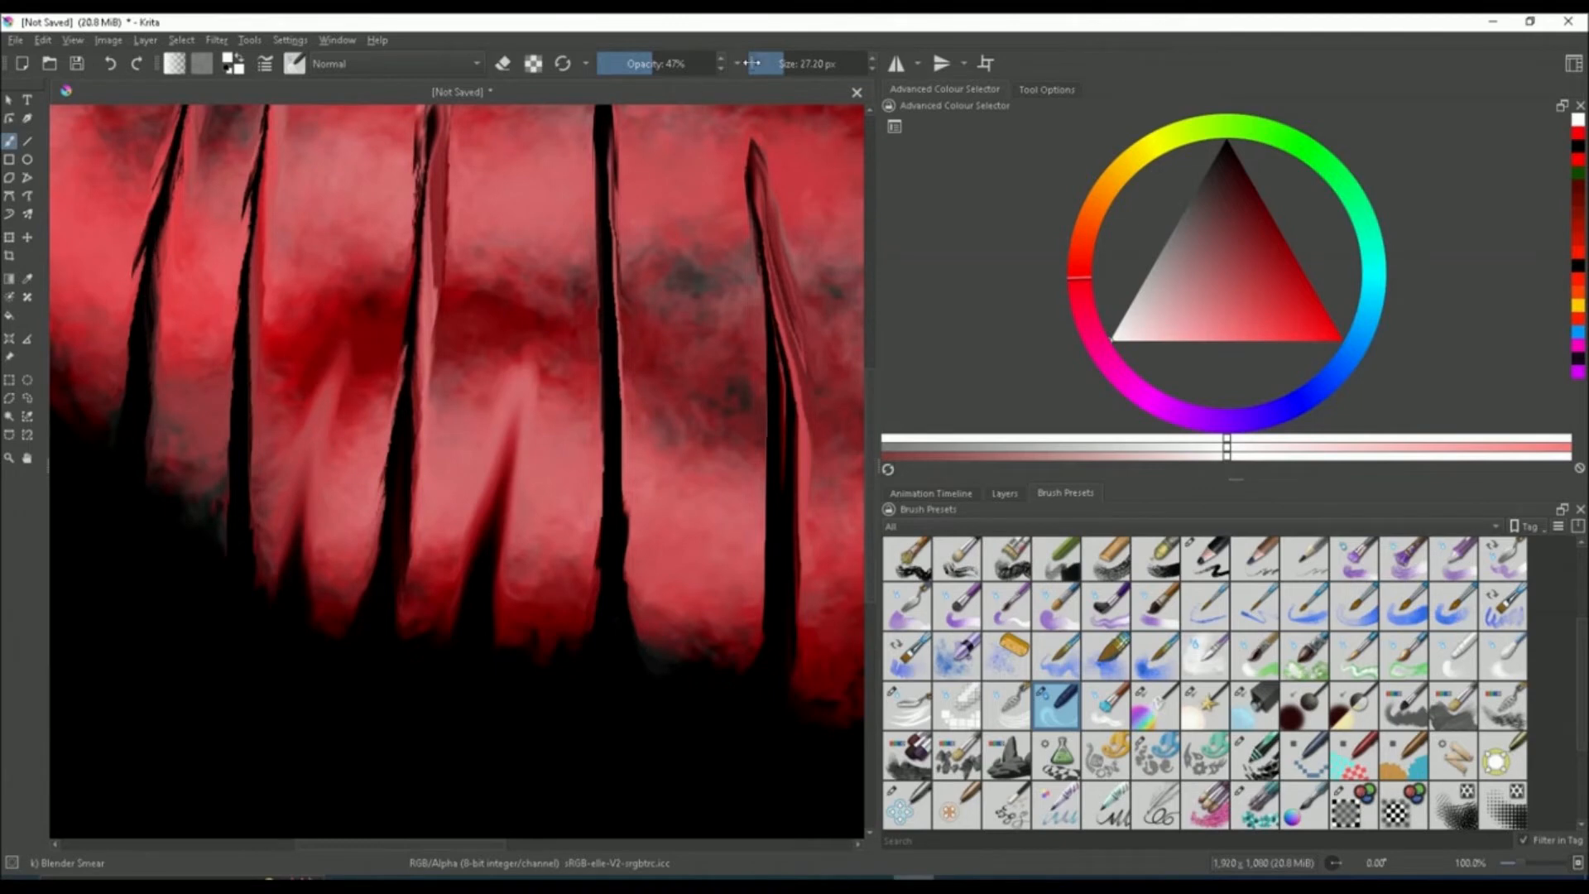
drag(478, 563, 533, 248)
drag(507, 517, 534, 294)
mouse_move(267, 634)
mouse_down()
mouse_move(338, 393)
mouse_move(312, 361)
mouse_move(302, 496)
mouse_move(333, 316)
mouse_move(341, 378)
mouse_move(339, 334)
mouse_up()
scroll(339, 334, down, 5)
scroll(339, 335, up, 5)
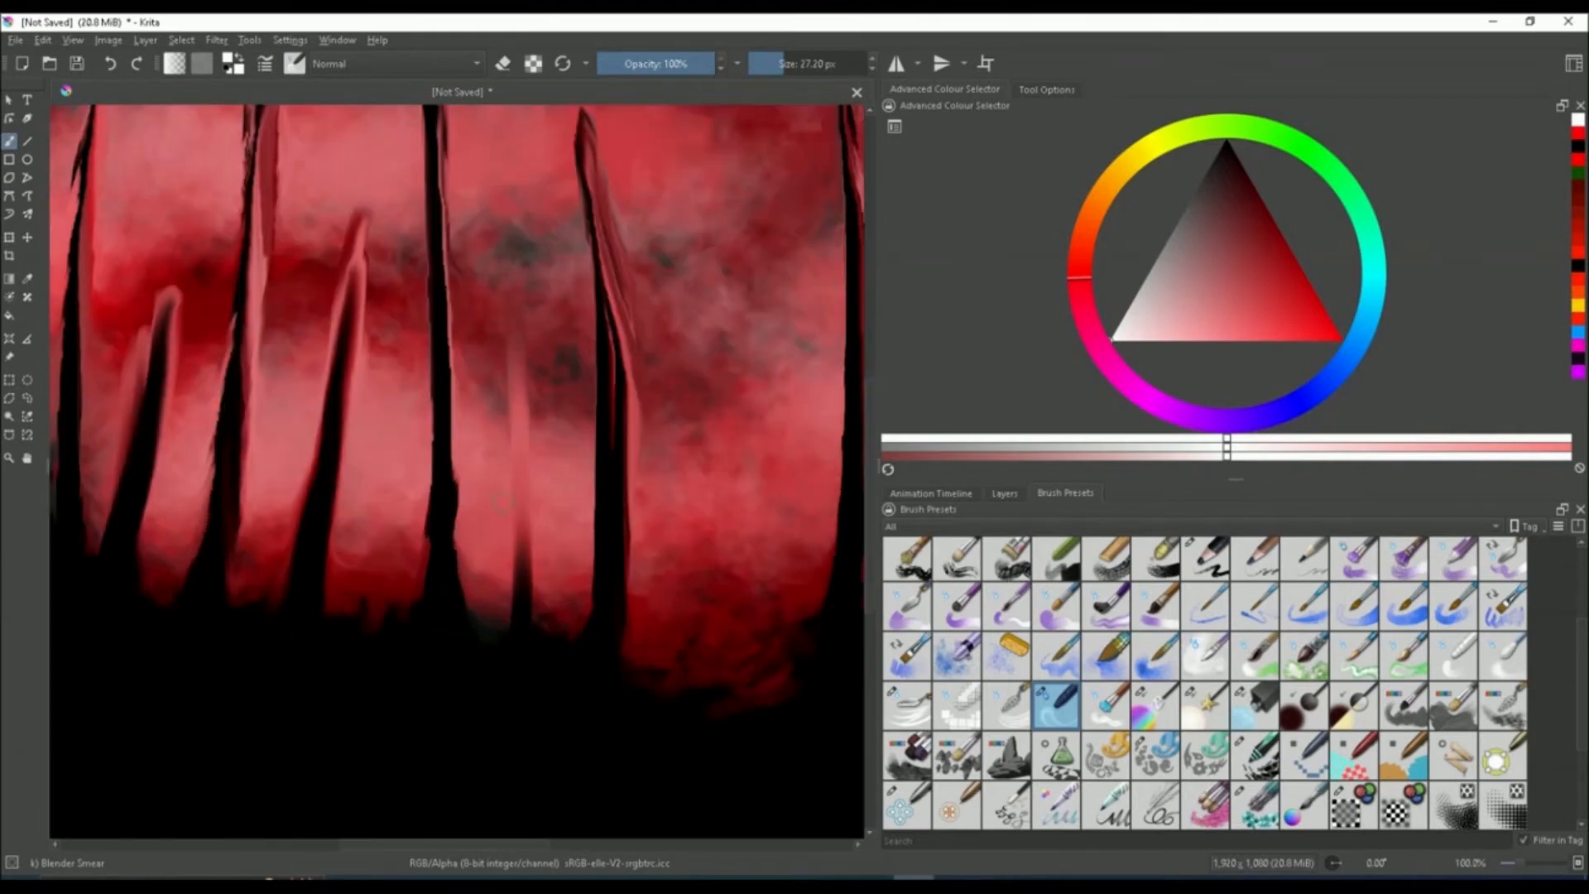
Smear more spike bases upward on the left side of the painting
drag(521, 555, 530, 315)
drag(385, 629, 397, 331)
scroll(245, 619, up, 2)
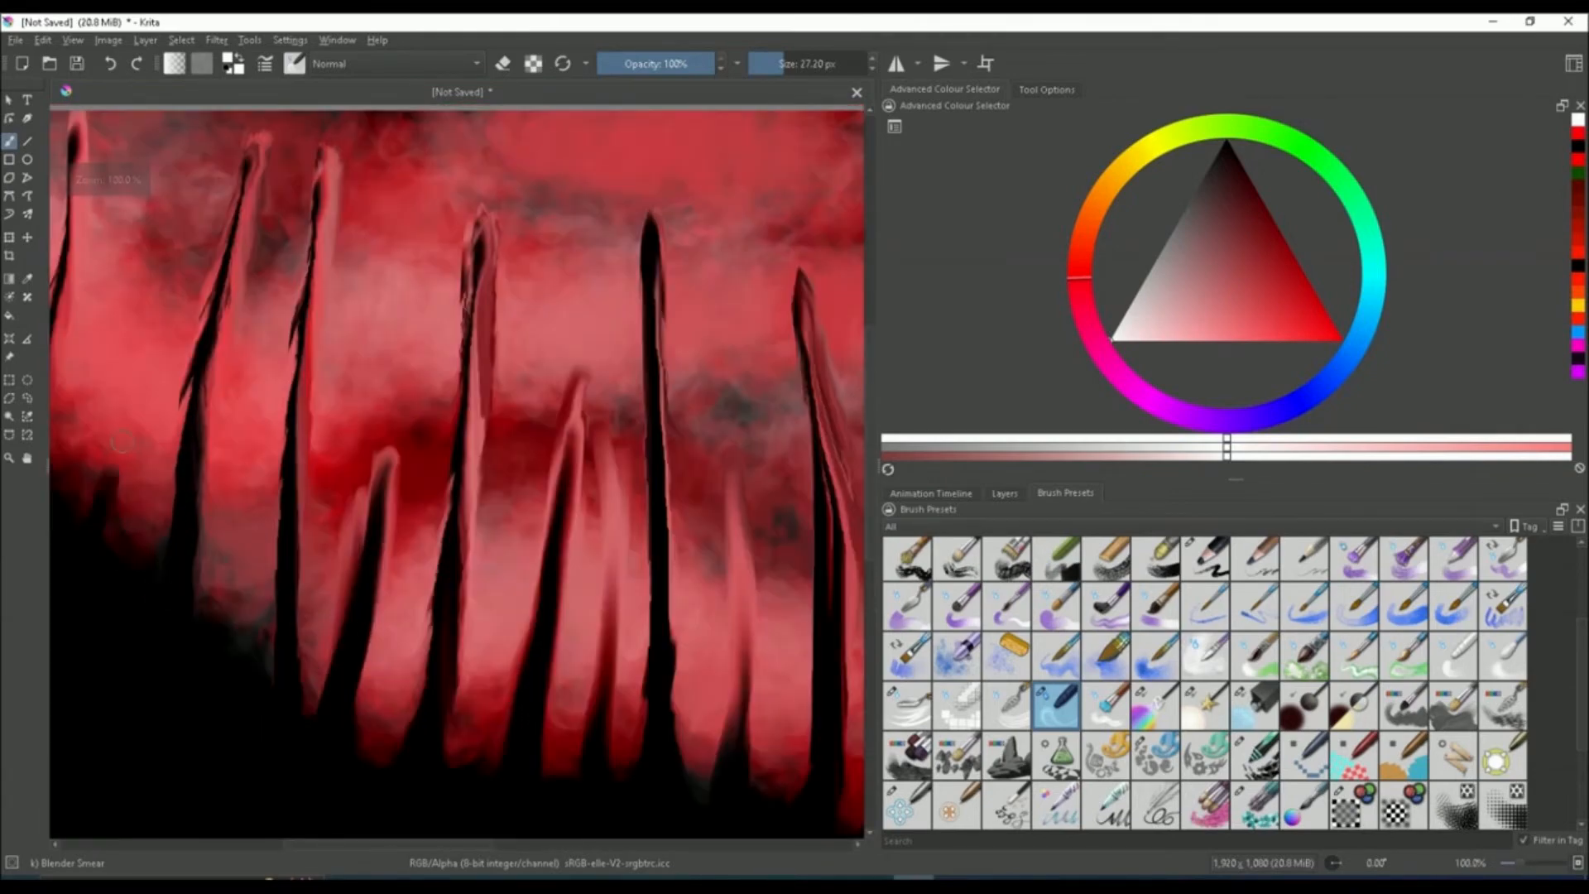
drag(110, 560, 214, 258)
scroll(178, 430, down, 3)
scroll(587, 496, up, 3)
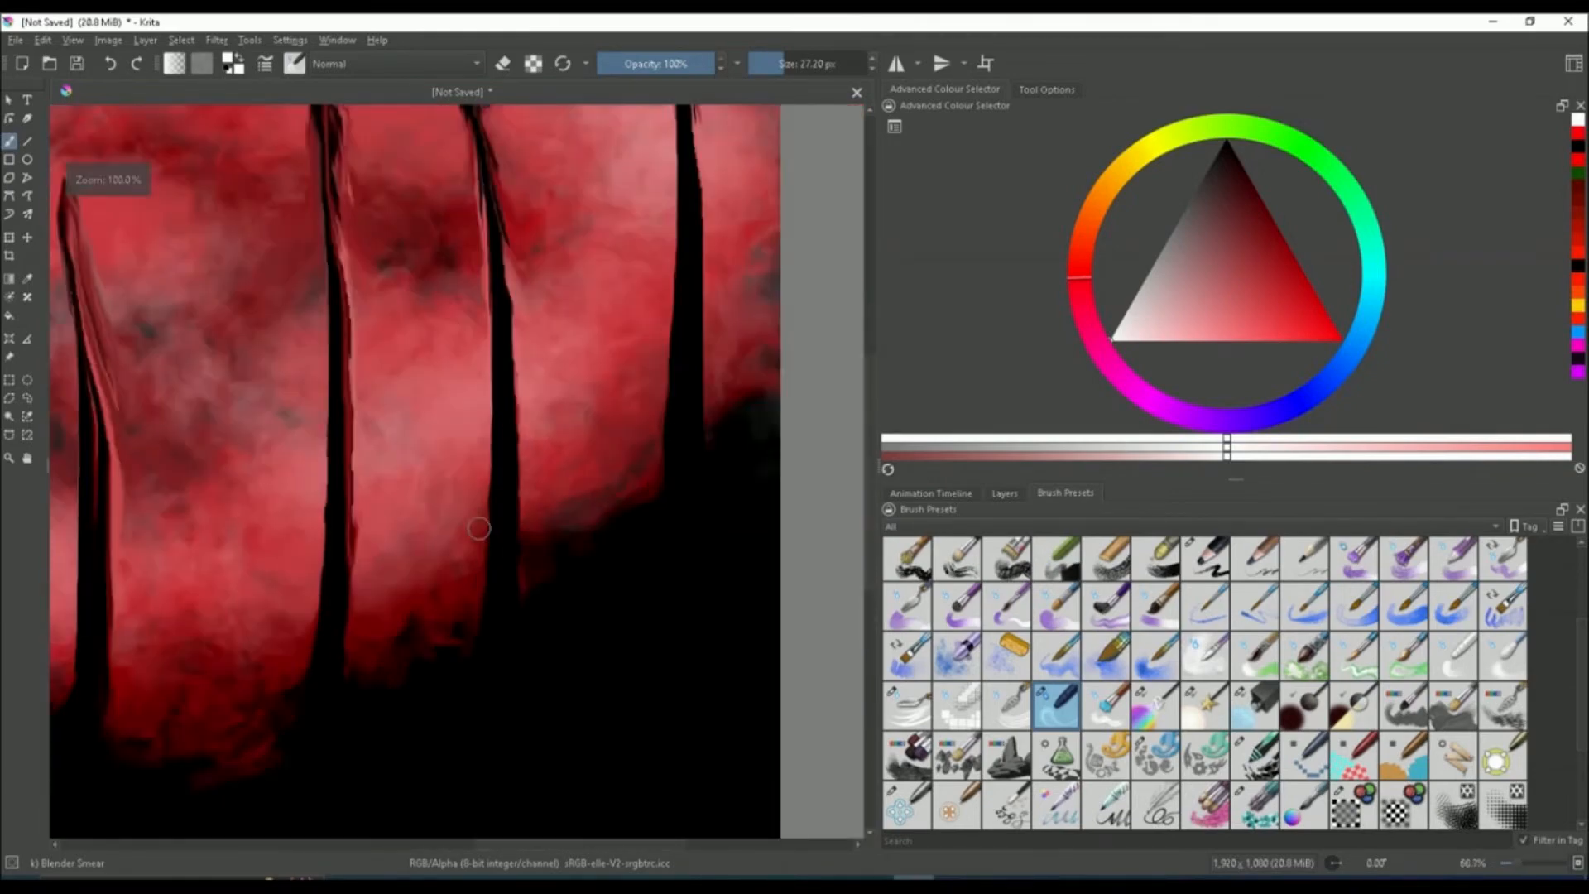
Smear the dark area between the central spikes upward to soften their edges
drag(419, 643, 419, 303)
drag(592, 568, 566, 203)
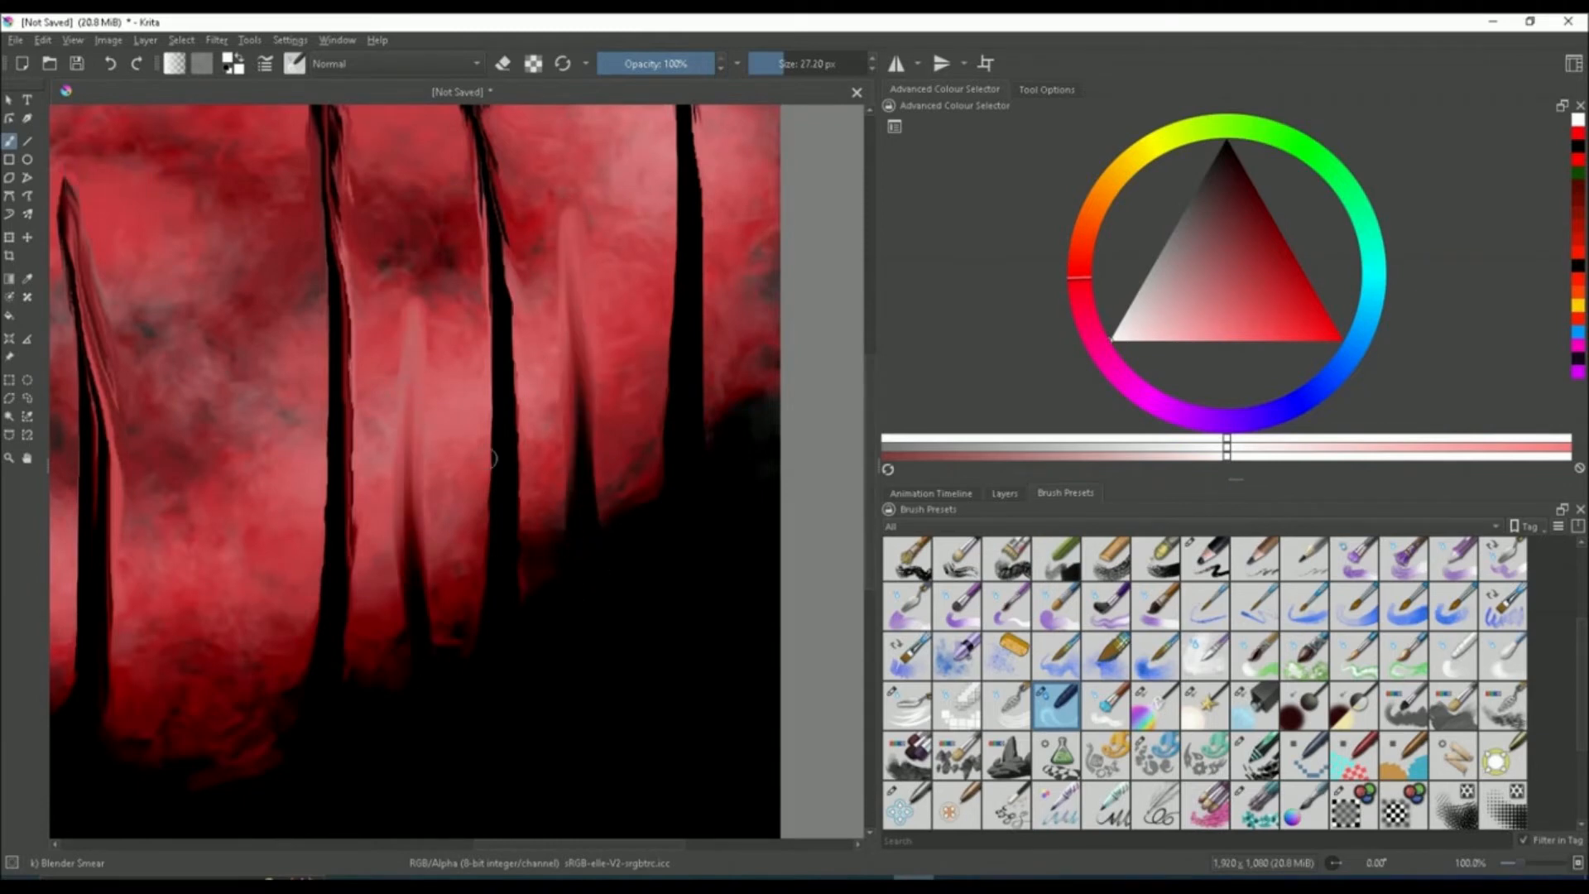
drag(253, 445, 262, 412)
scroll(364, 504, down, 2)
scroll(550, 447, up, 2)
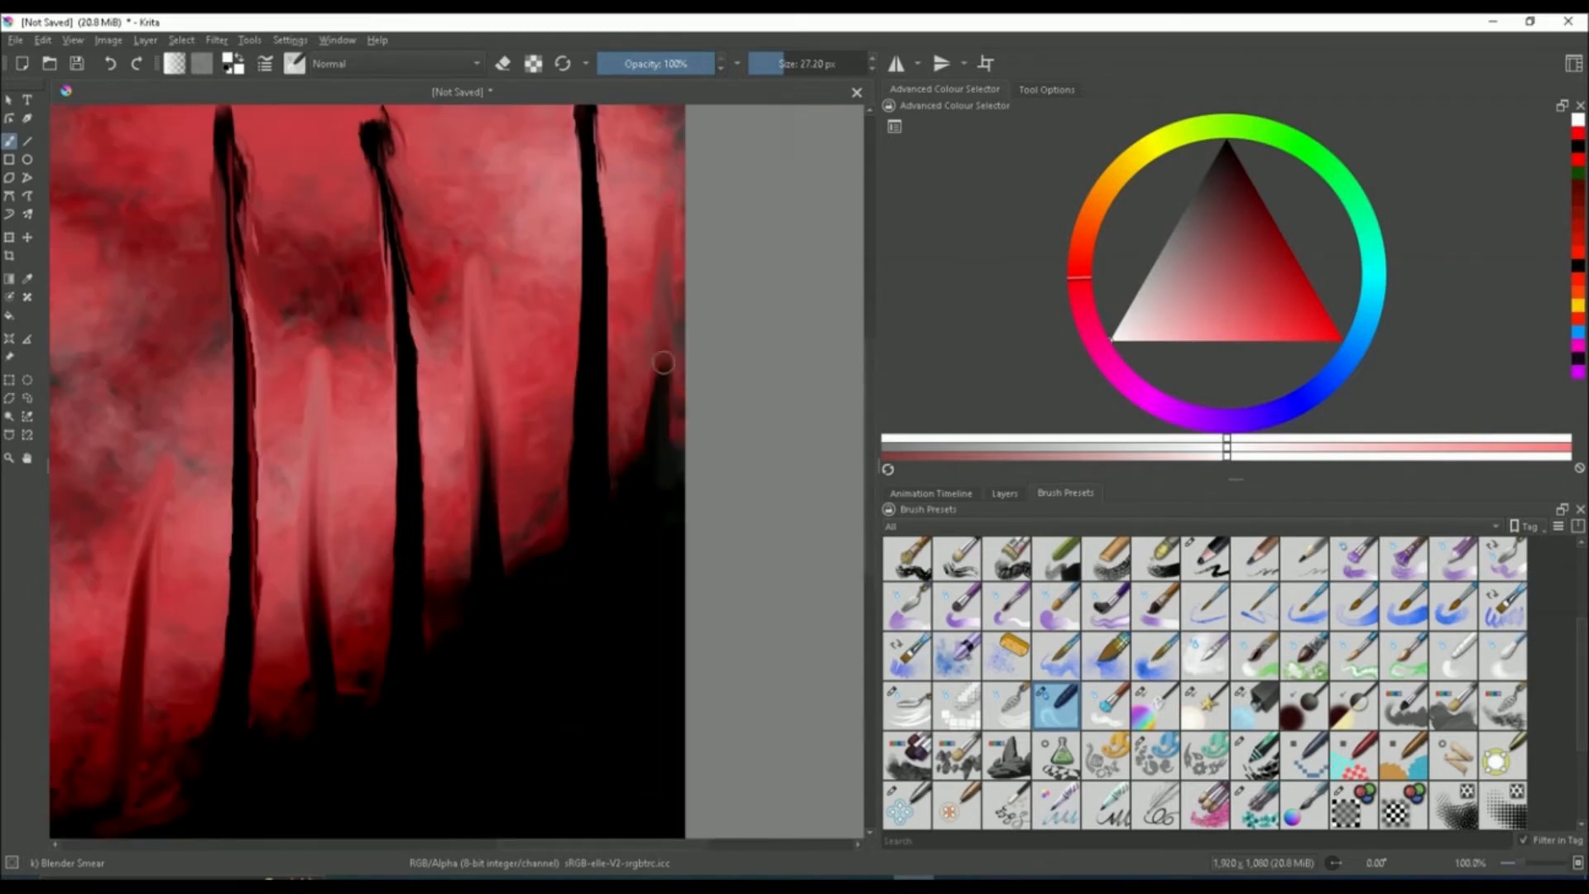
scroll(519, 413, down, 1)
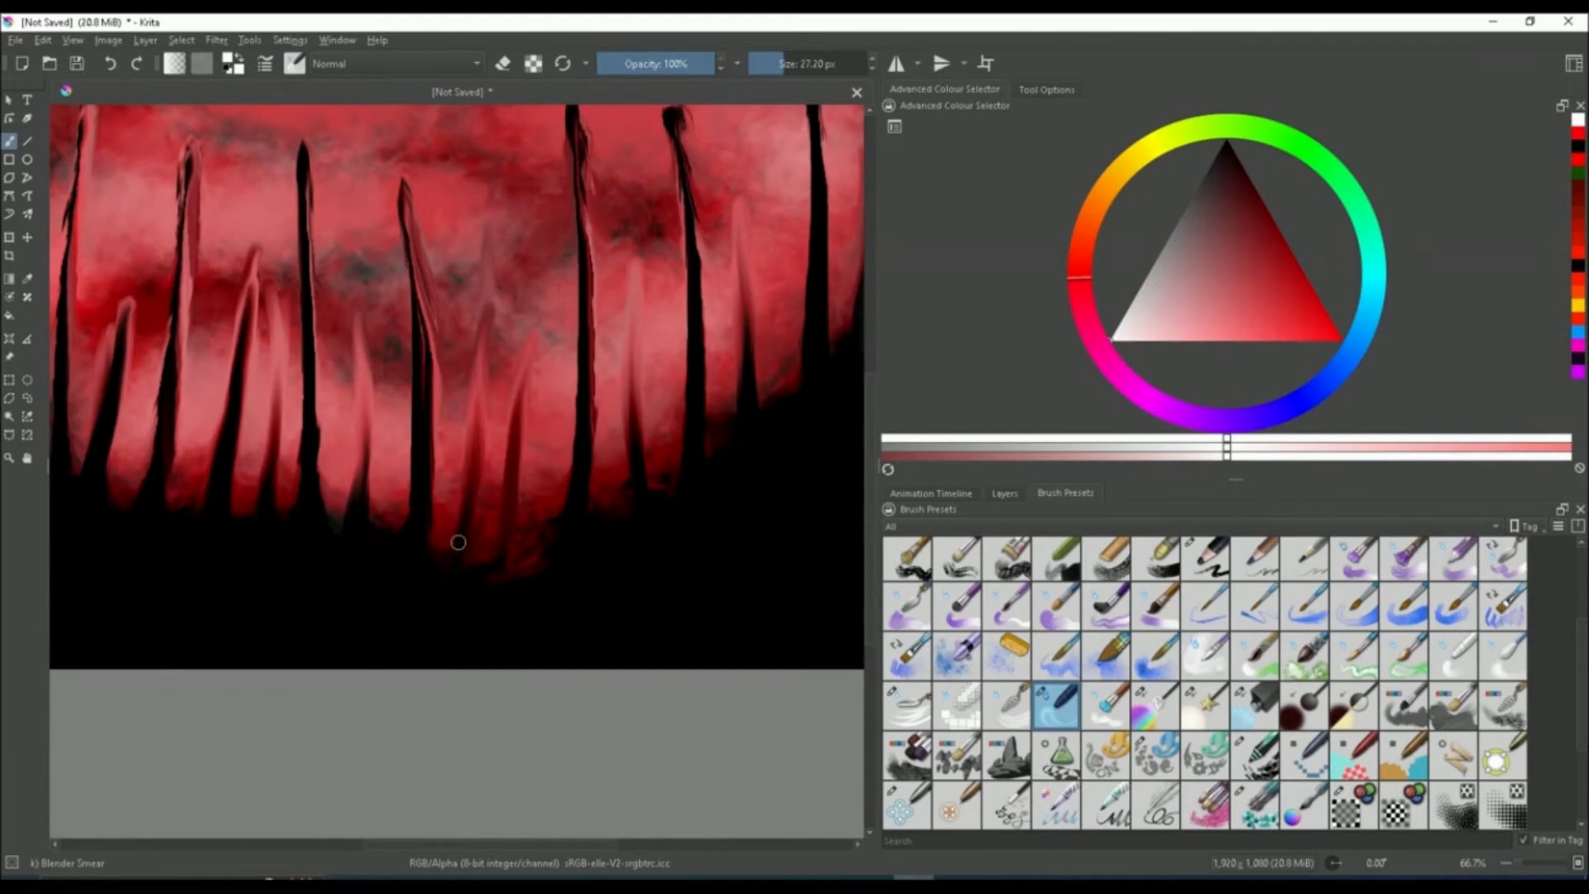
scroll(420, 496, down, 2)
scroll(325, 439, up, 1)
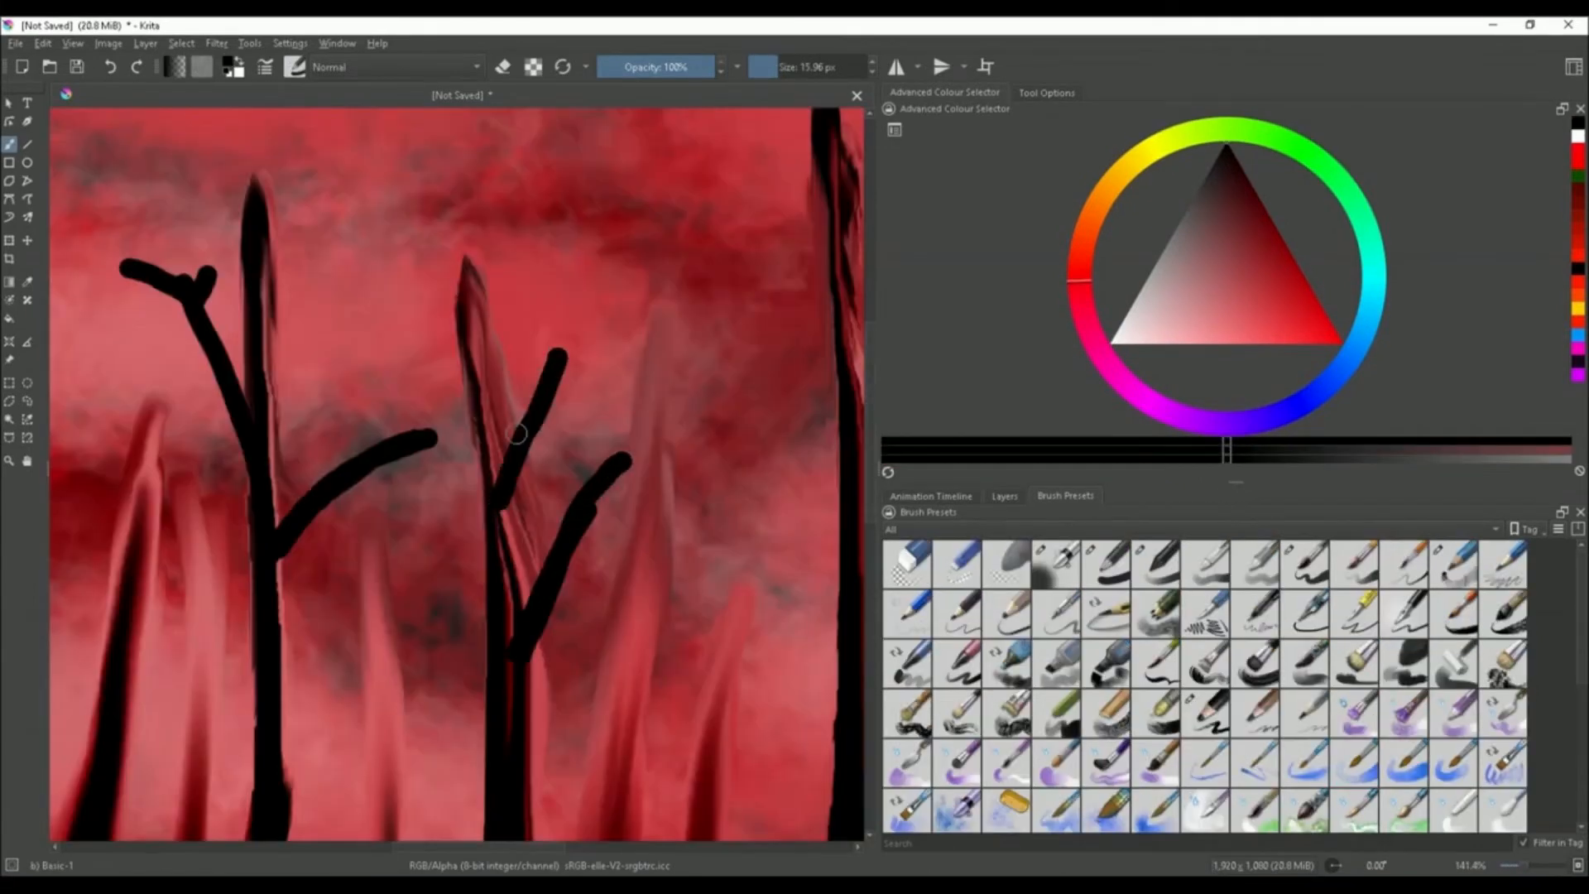
scroll(516, 434, down, 2)
scroll(503, 456, up, 2)
Switch to the Basic-1 brush and paint black tree trunks with branches over the spikes
mouse_move(472, 246)
mouse_down()
mouse_move(520, 564)
mouse_move(531, 502)
mouse_move(508, 727)
mouse_up()
scroll(521, 564, down, 2)
scroll(517, 703, up, 2)
scroll(508, 727, down, 2)
scroll(223, 497, up, 2)
scroll(221, 526, down, 3)
scroll(217, 522, up, 3)
mouse_move(317, 534)
mouse_down()
mouse_move(404, 395)
mouse_move(377, 278)
mouse_up()
mouse_move(308, 688)
mouse_down()
mouse_move(405, 650)
mouse_move(241, 577)
mouse_up()
scroll(273, 566, down, 5)
scroll(273, 631, up, 5)
scroll(228, 799, down, 3)
scroll(445, 755, up, 3)
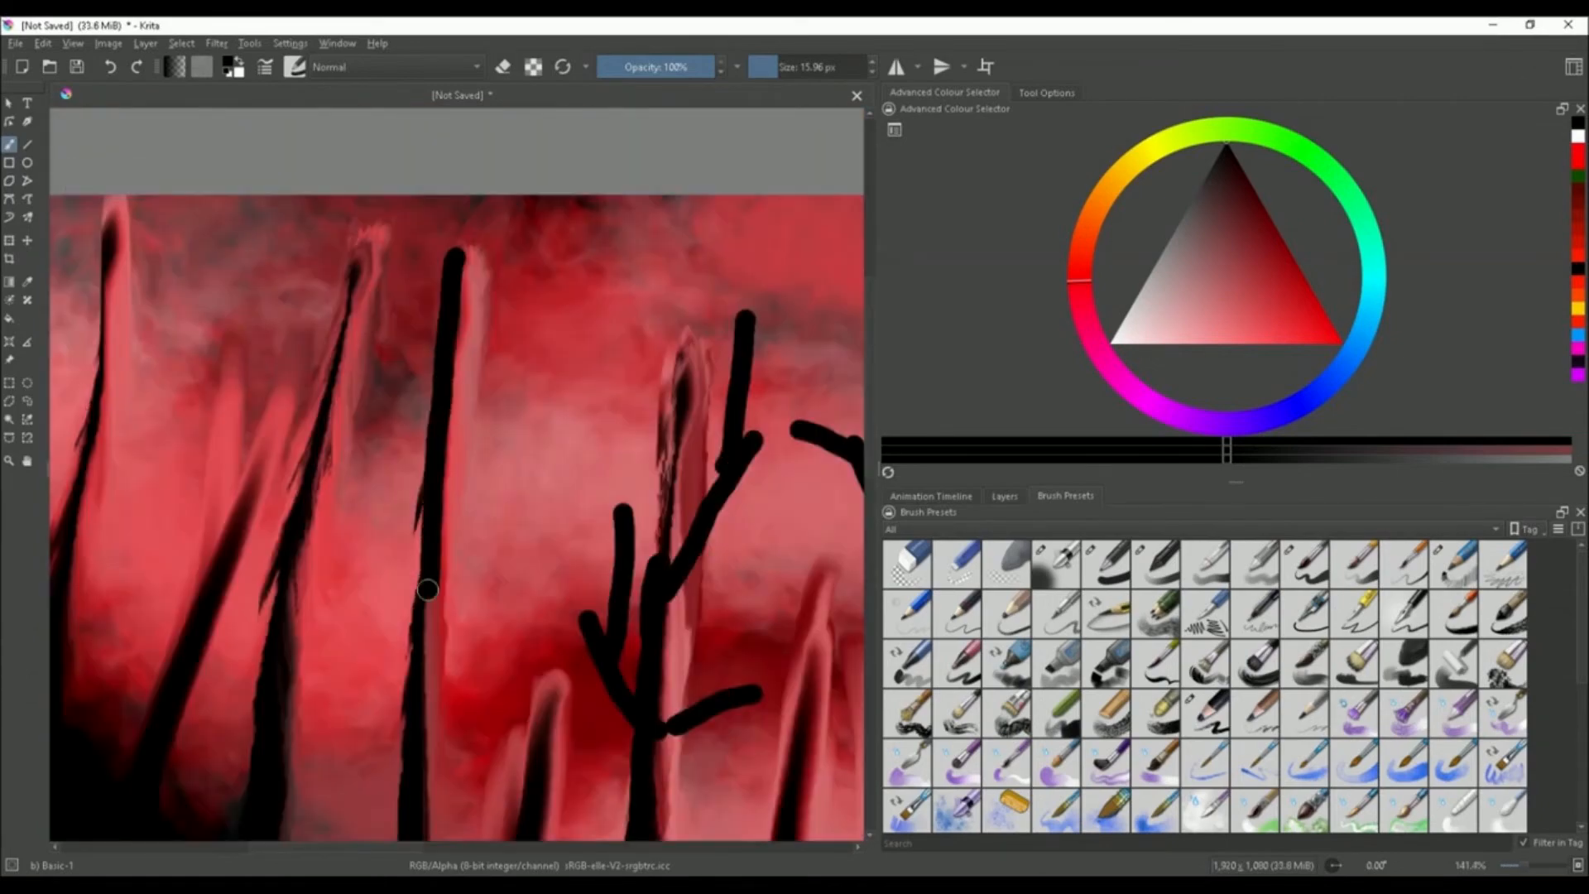
Paint another tall black trunk left of centre
scroll(523, 380, down, 1)
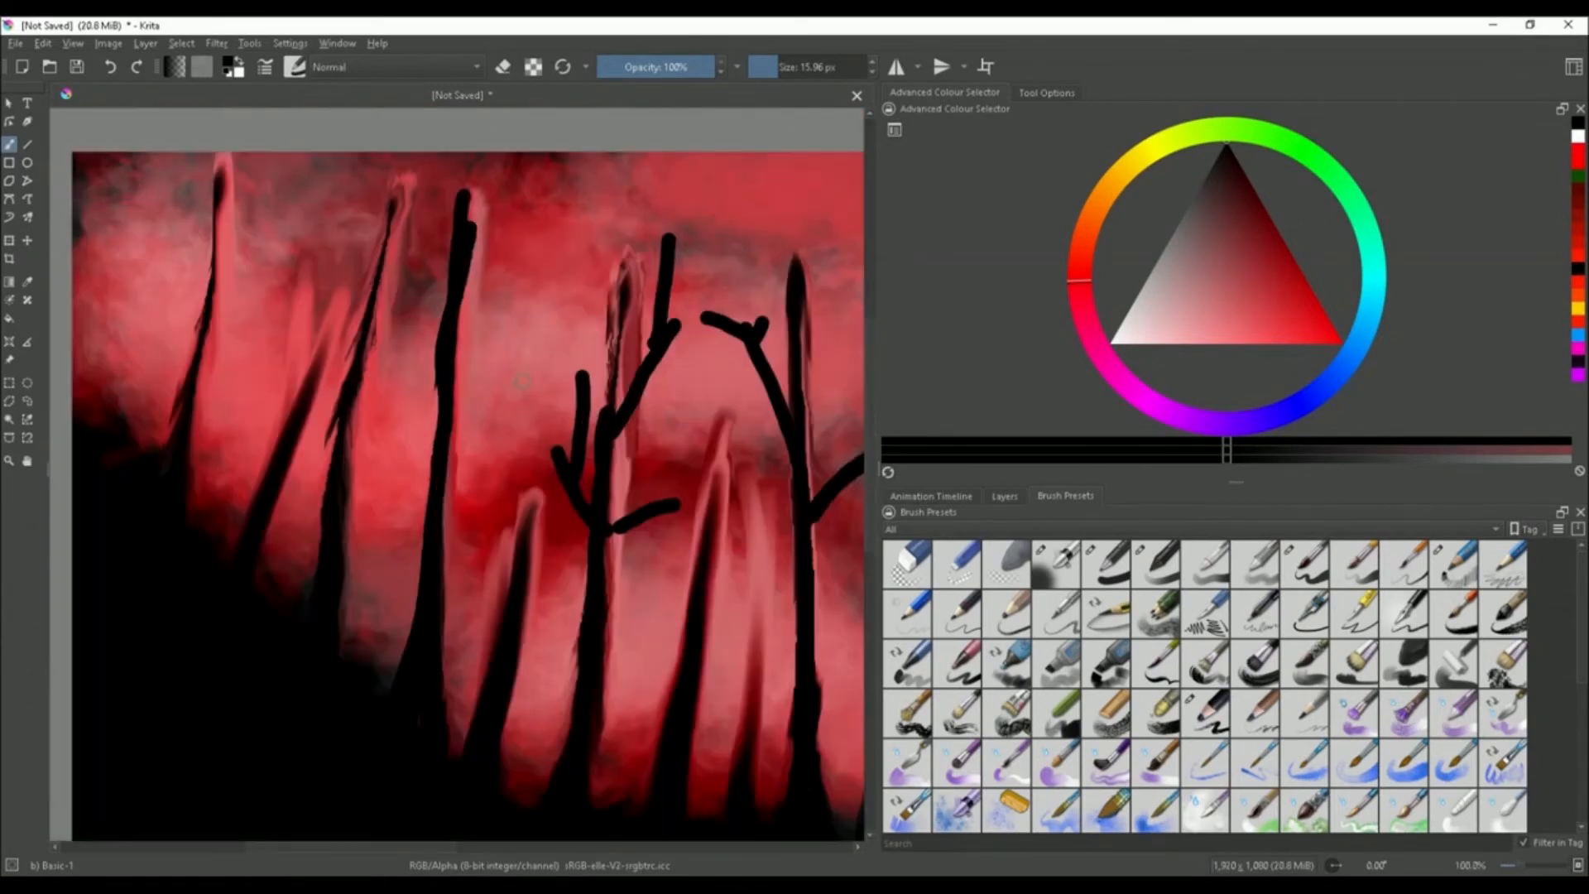
drag(462, 187, 396, 685)
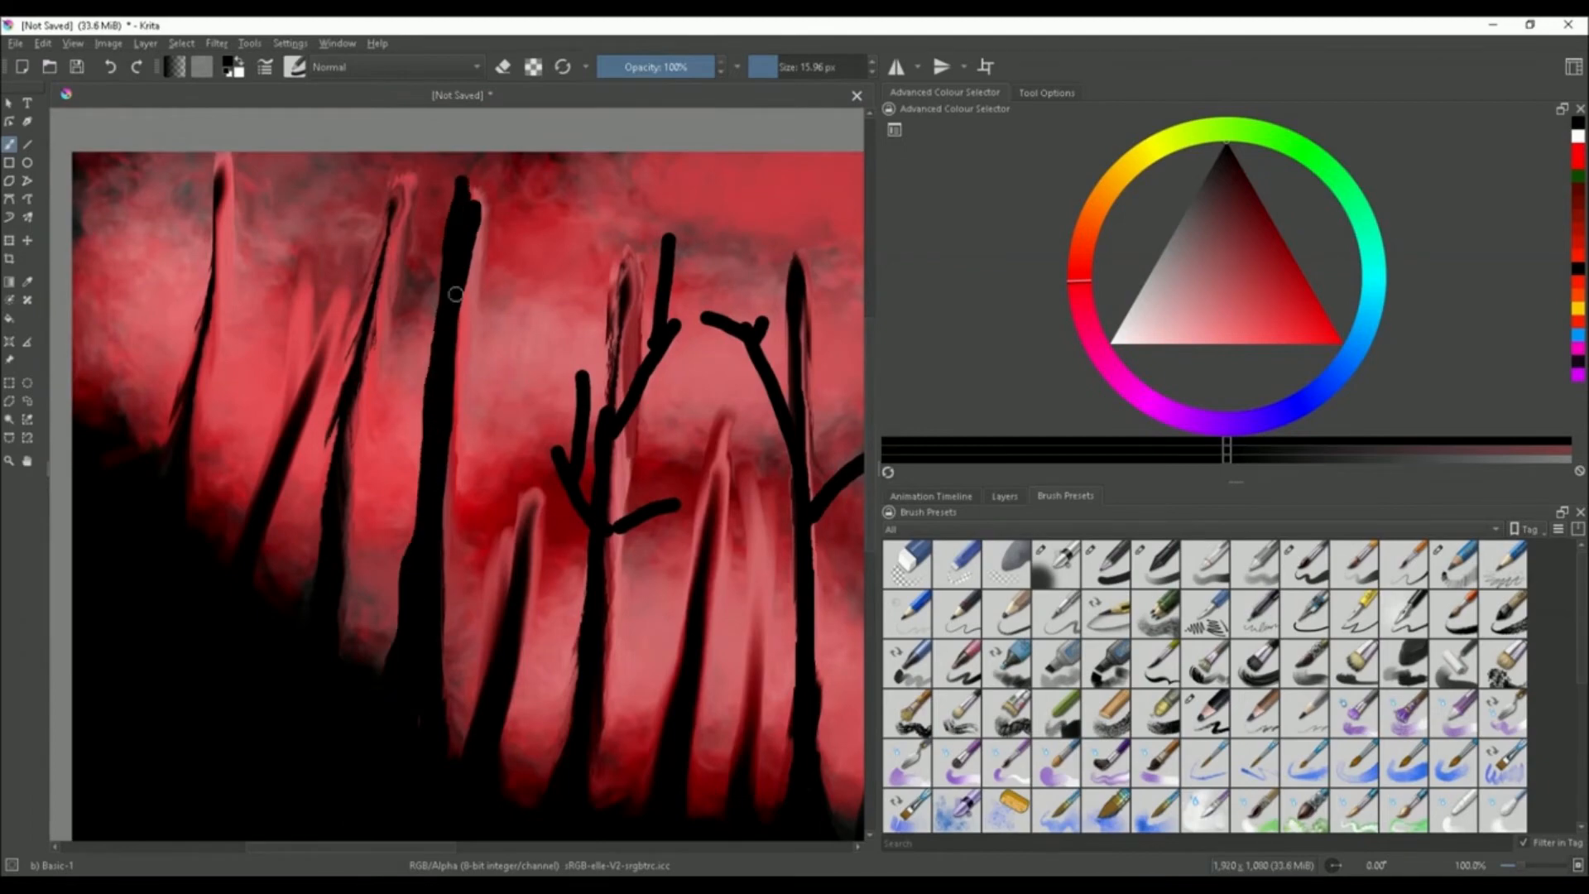
scroll(455, 294, down, 1)
scroll(427, 343, up, 1)
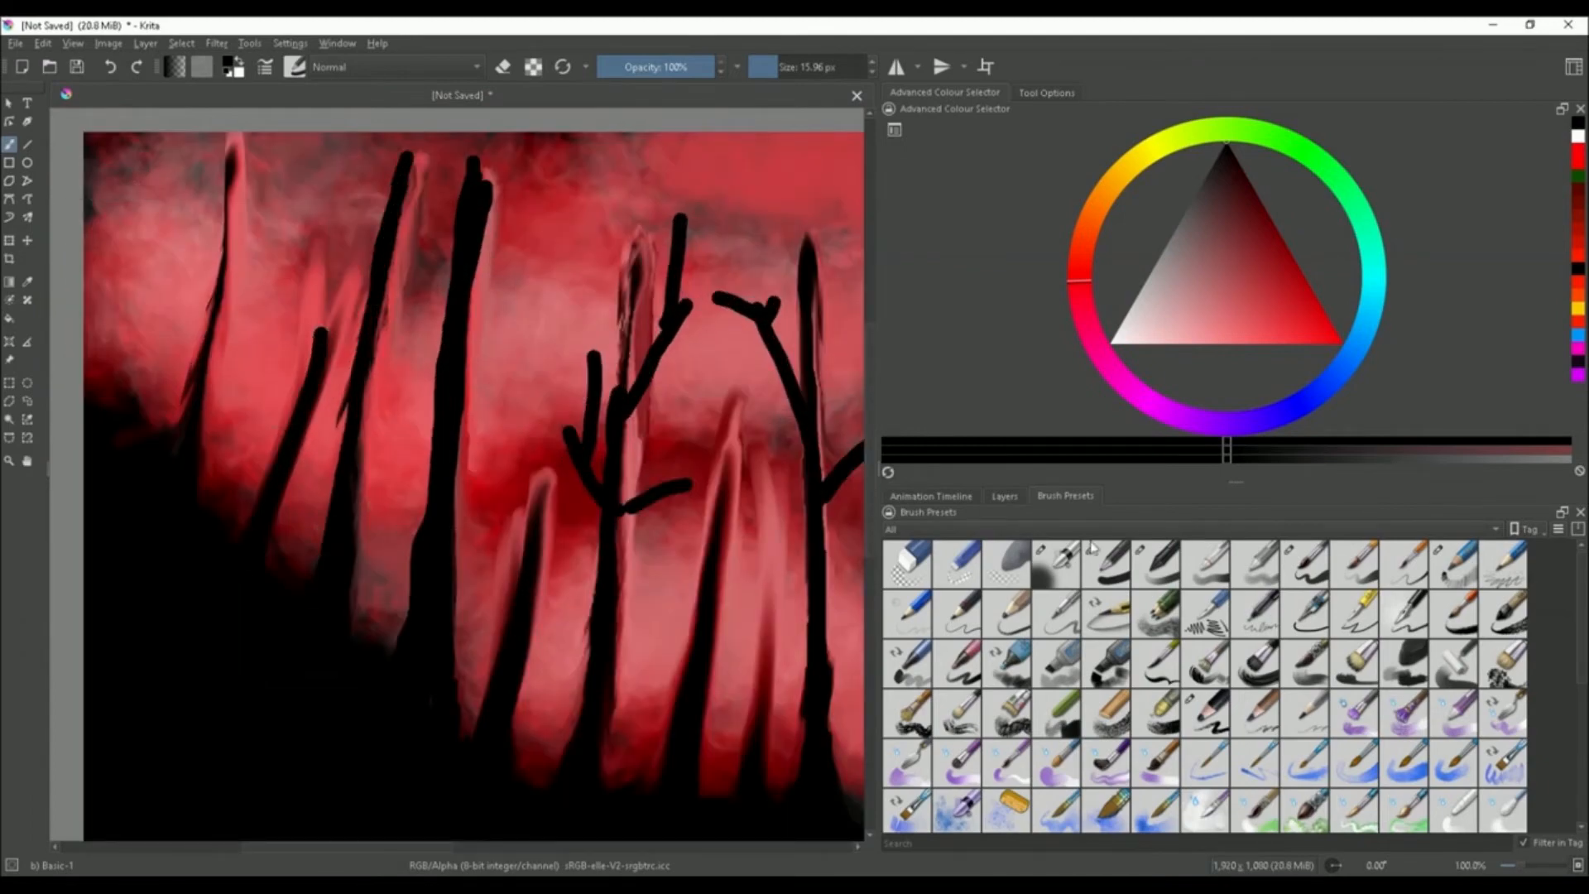
Add a trunk on the left side with a branch leaning outward
drag(176, 441, 233, 142)
scroll(179, 254, down, 2)
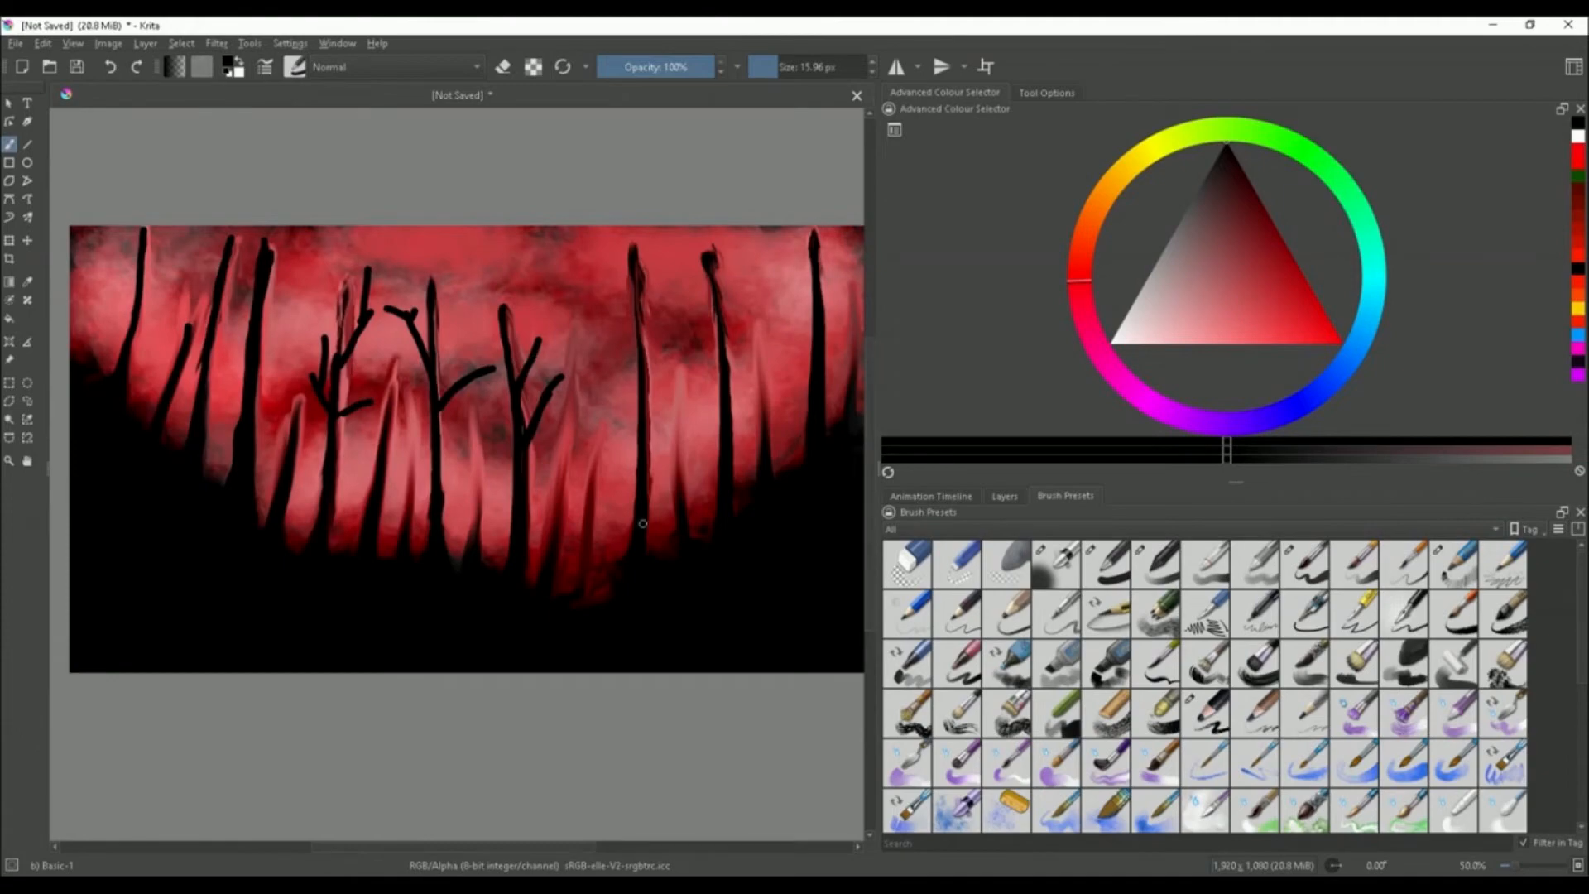
scroll(152, 340, up, 3)
drag(121, 471, 71, 294)
scroll(91, 289, up, 1)
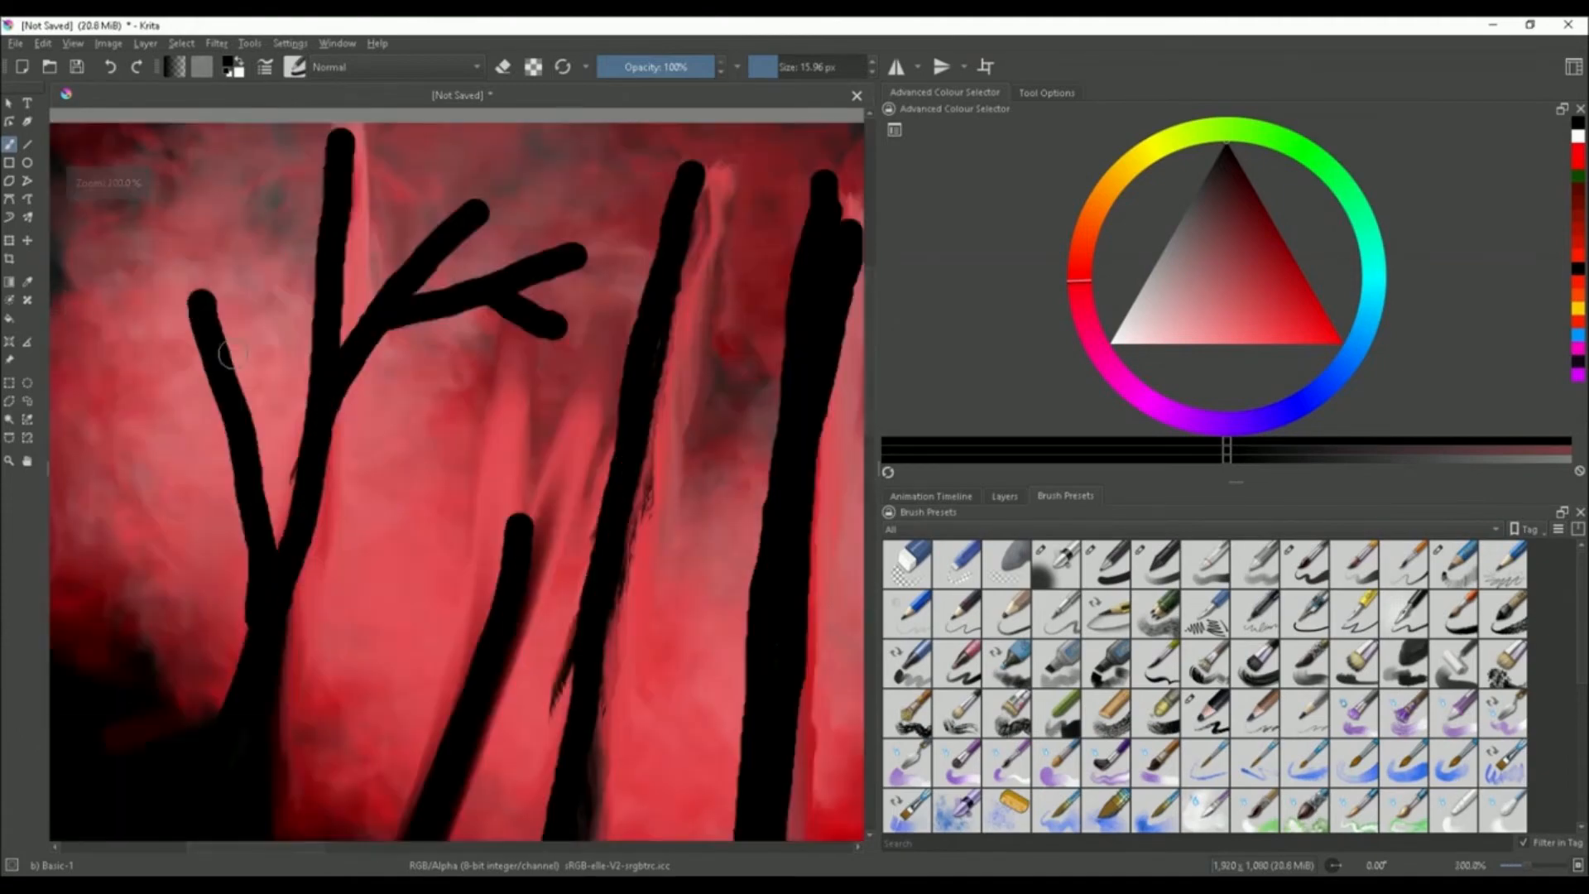
Add several thin branches to the trees on the left
drag(232, 359, 241, 203)
scroll(248, 207, down, 1)
drag(296, 498, 268, 349)
scroll(322, 298, down, 2)
scroll(456, 292, up, 1)
drag(411, 319, 474, 222)
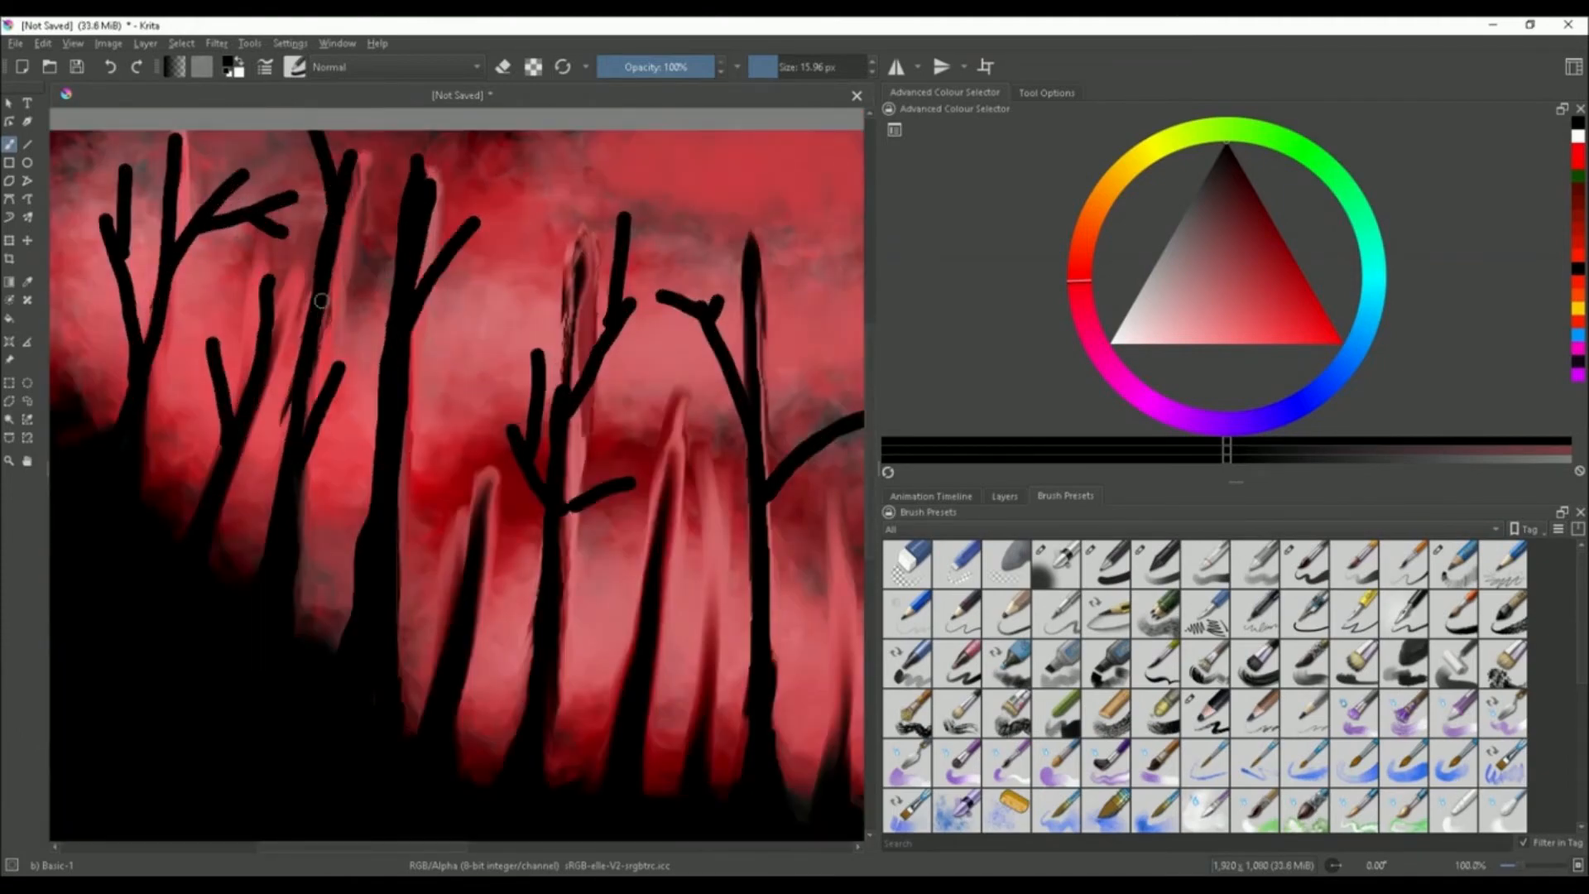
Paint another trunk with a branch in the left half of the painting
scroll(437, 417, up, 1)
mouse_move(301, 529)
mouse_down()
mouse_move(281, 367)
mouse_move(353, 309)
mouse_up()
scroll(356, 256, down, 5)
scroll(414, 290, up, 4)
drag(338, 379, 397, 298)
scroll(341, 273, down, 2)
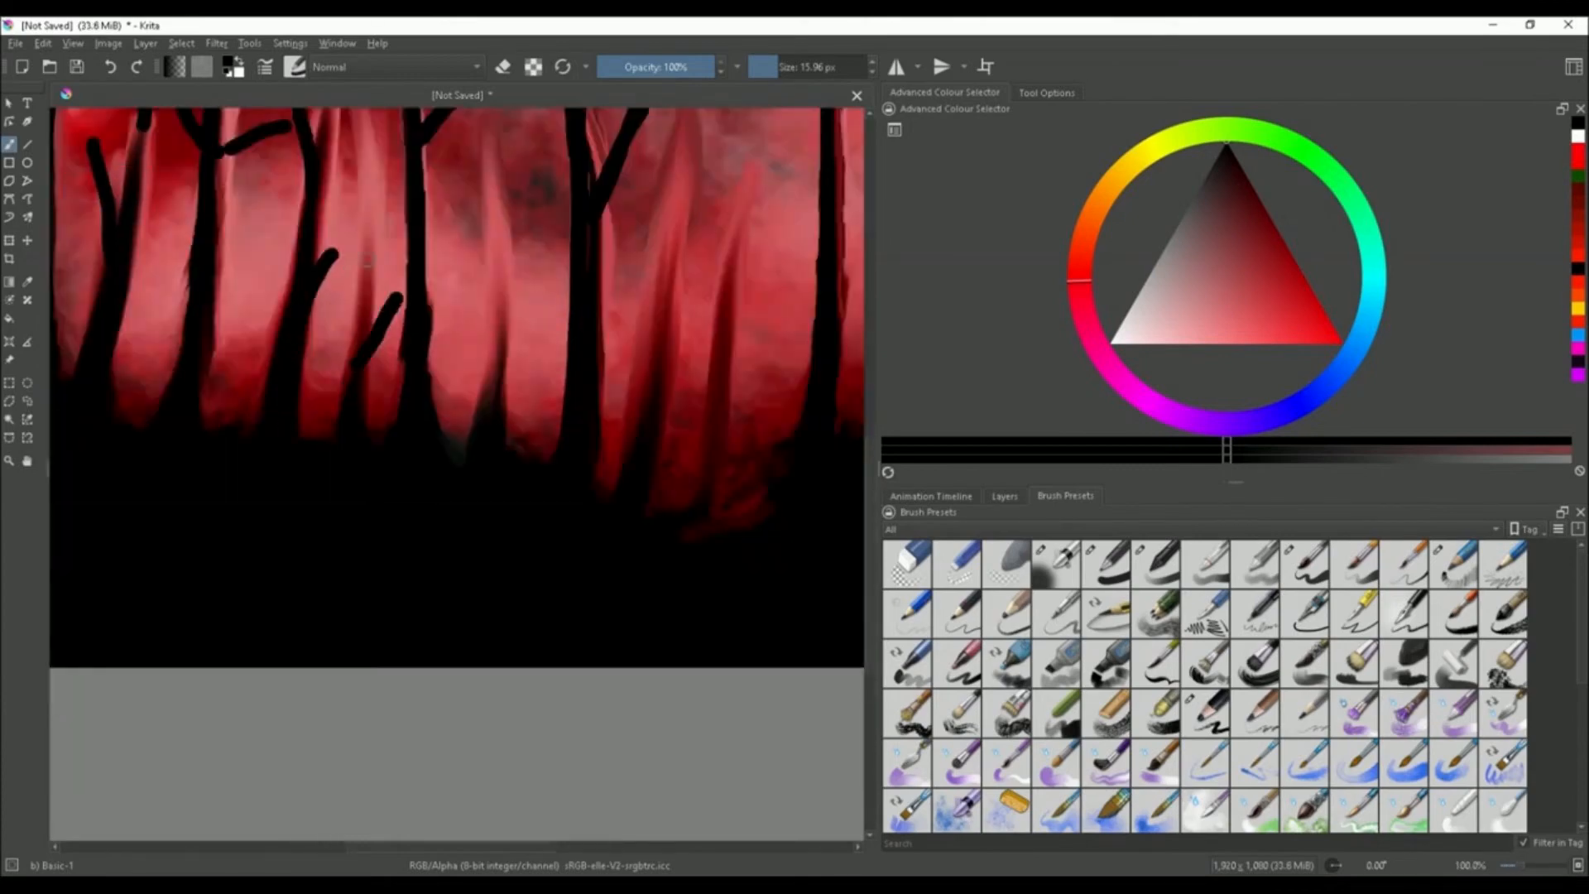
Add two more tall trunks rising from the dark ground near the centre
scroll(373, 296, down, 4)
scroll(403, 287, up, 5)
drag(364, 556, 400, 185)
scroll(397, 344, down, 3)
scroll(521, 225, up, 2)
drag(419, 654, 474, 367)
scroll(522, 444, up, 1)
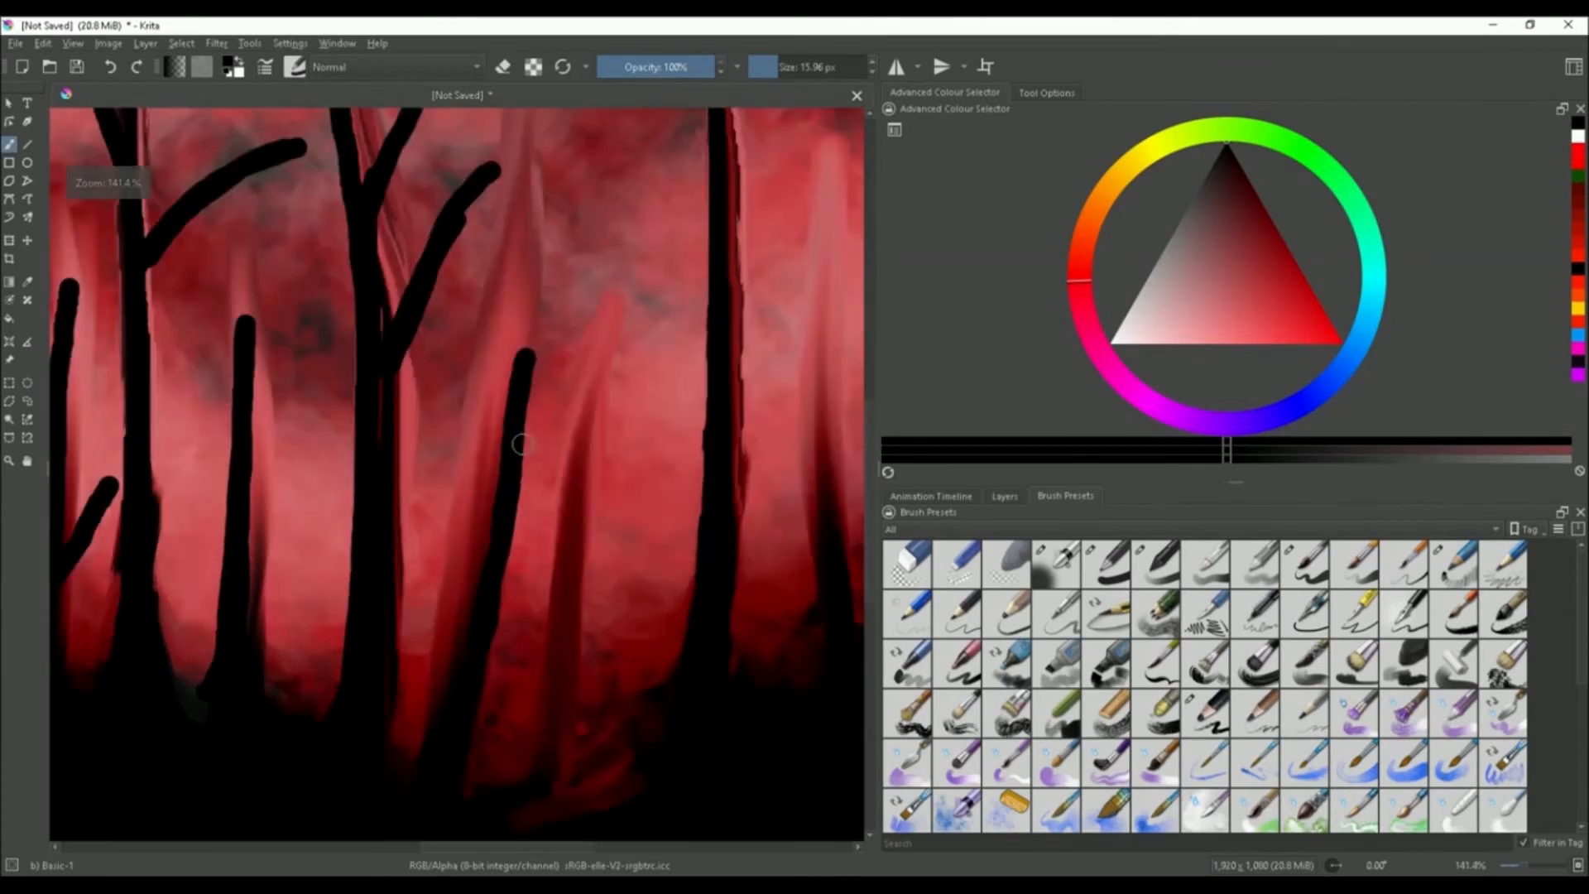
Paint a trunk on the right with a short side branch
drag(595, 367, 553, 790)
scroll(520, 572, down, 3)
scroll(549, 545, up, 3)
drag(461, 387, 433, 588)
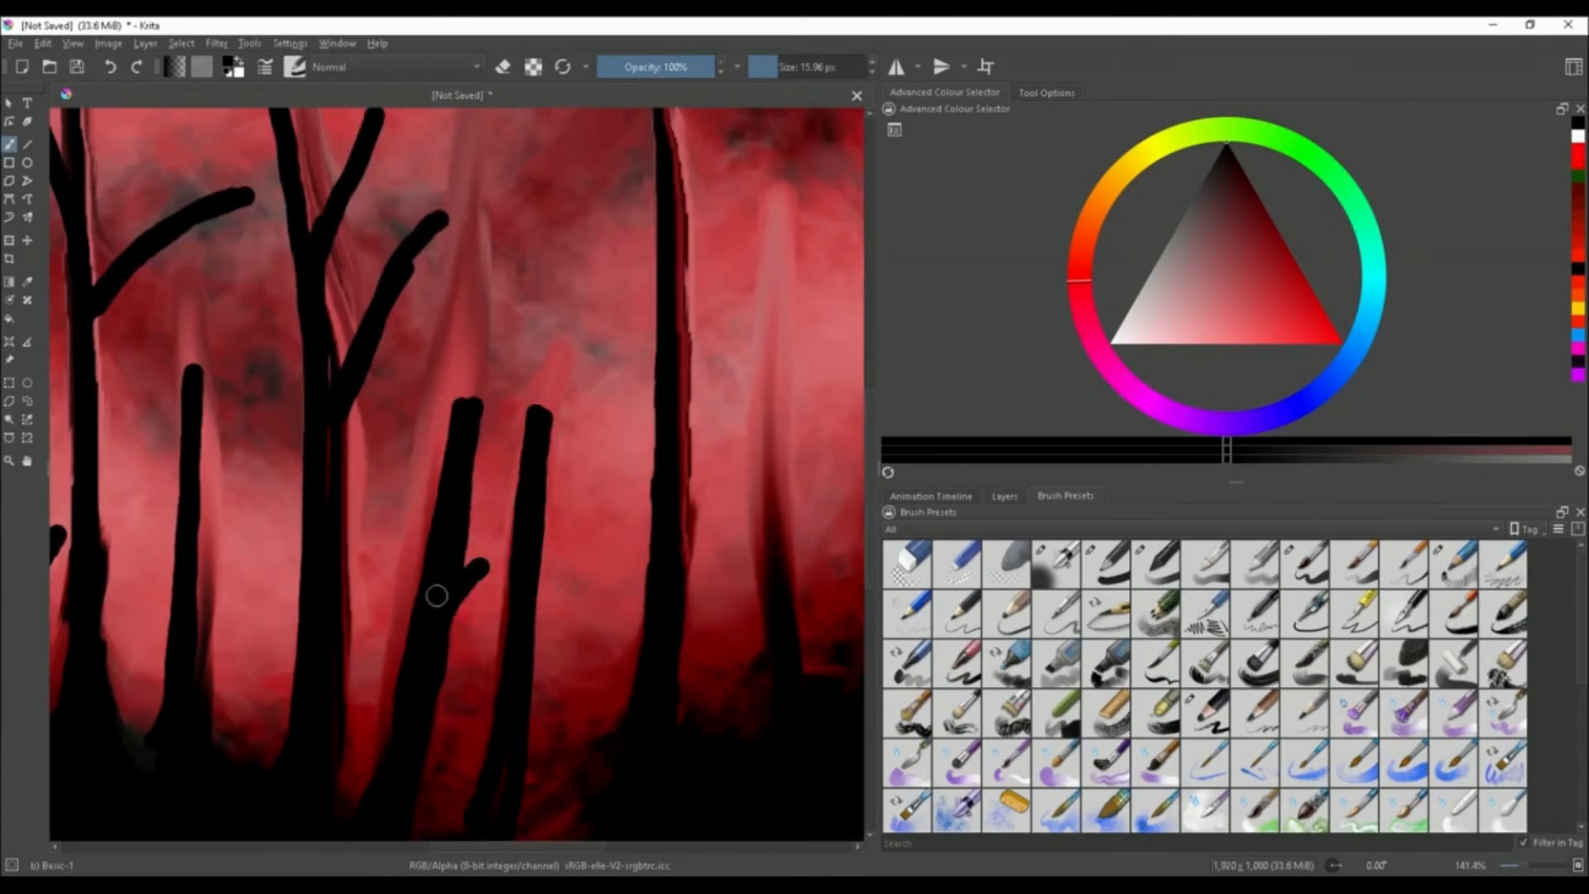
scroll(433, 589, down, 5)
scroll(575, 499, up, 4)
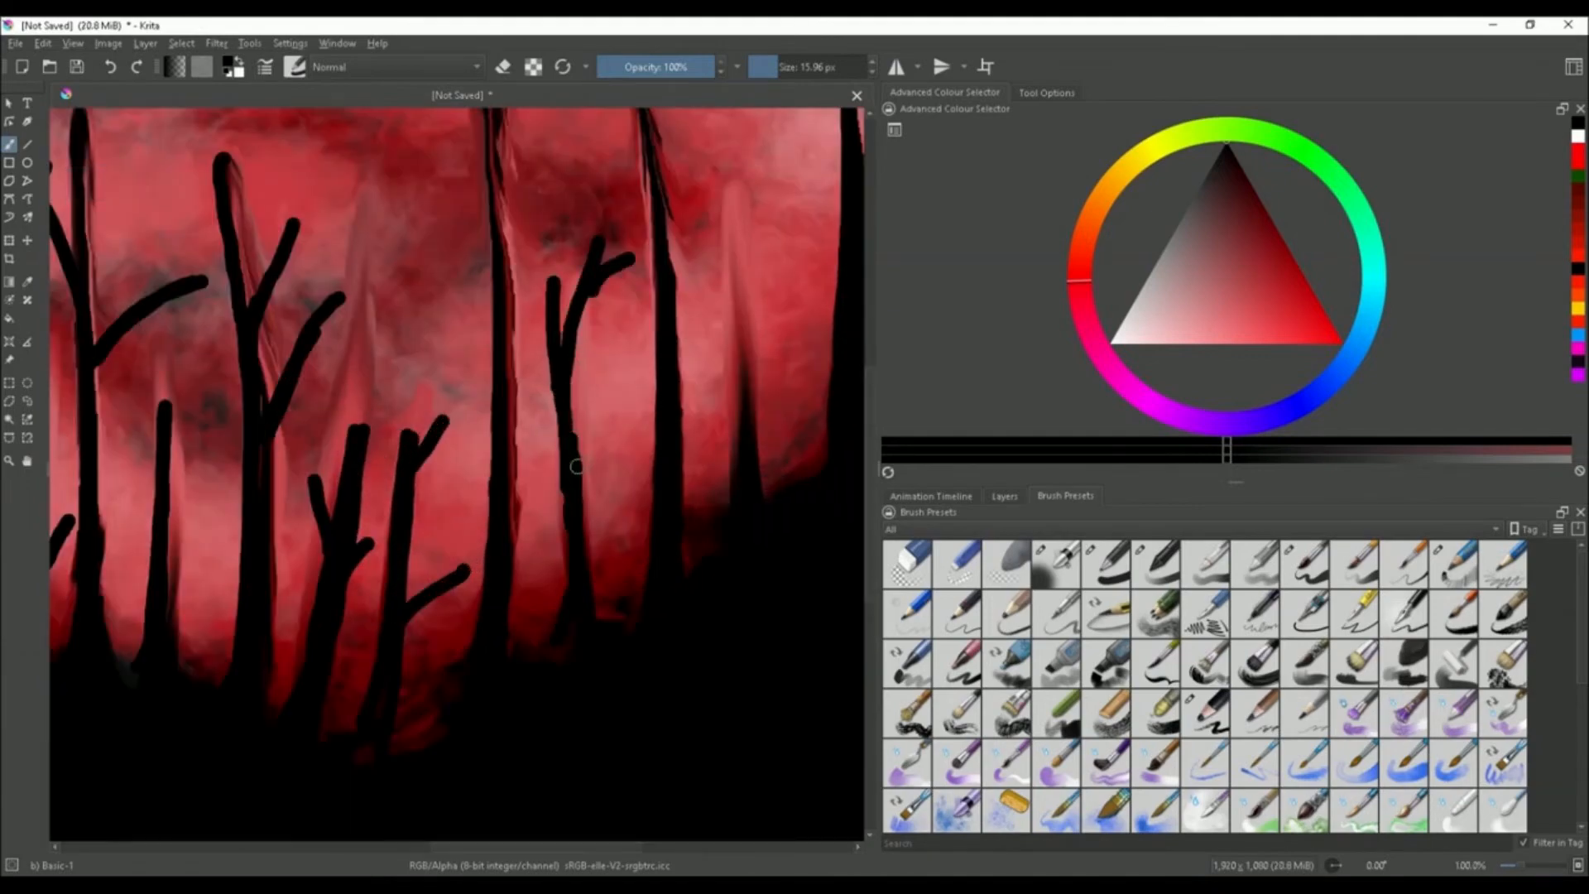
Zoom out and back in to review the tree silhouettes across the whole painting
scroll(653, 398, down, 1)
scroll(664, 179, down, 1)
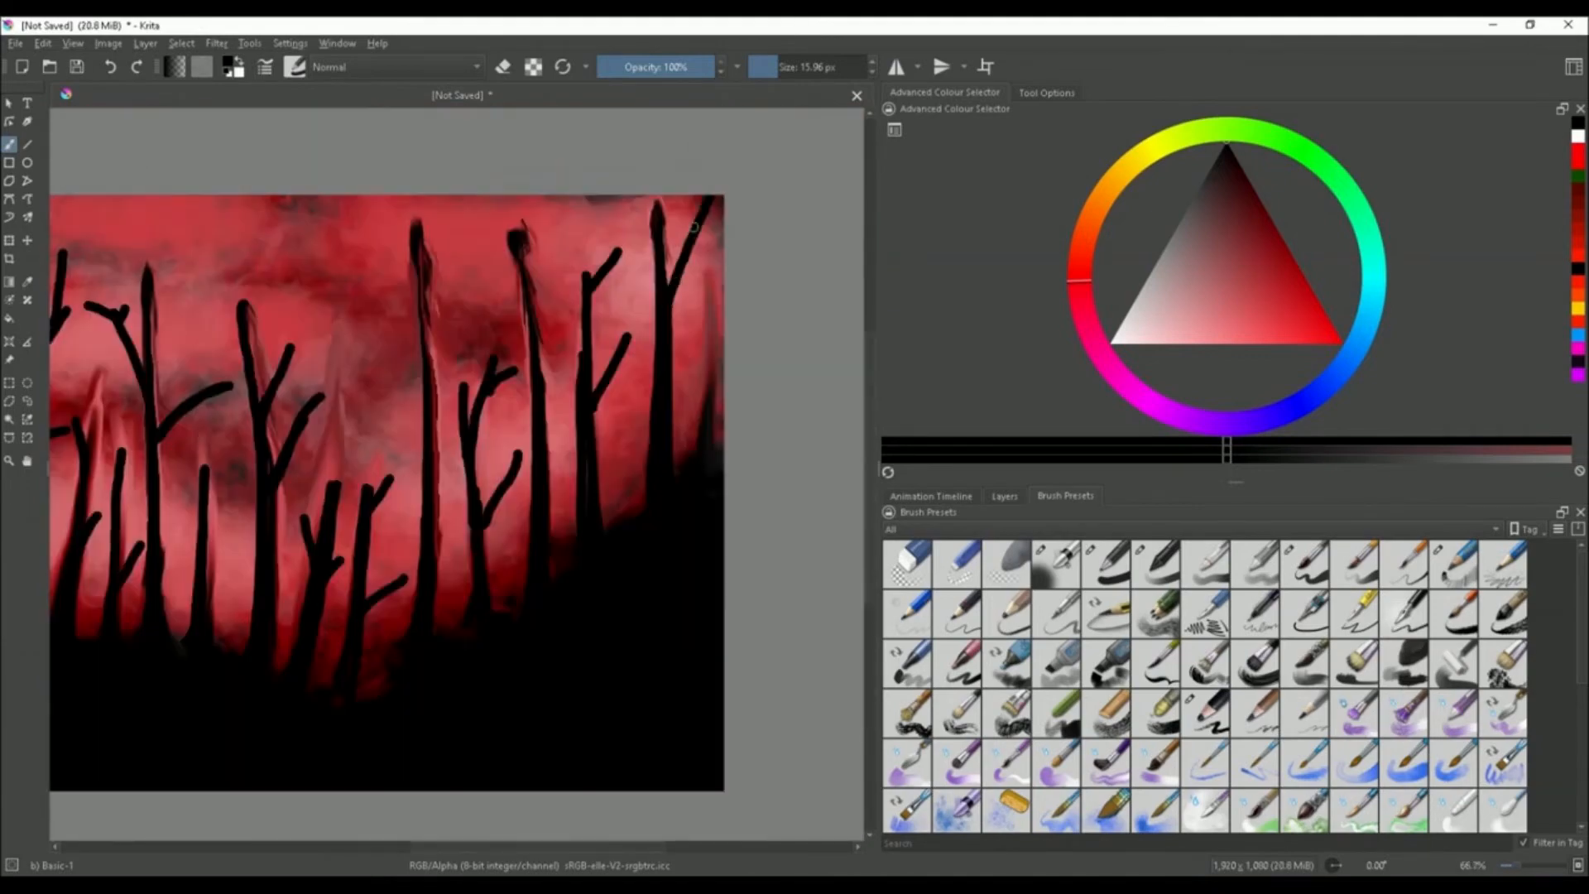
scroll(709, 502, up, 2)
scroll(583, 407, down, 2)
scroll(425, 613, up, 3)
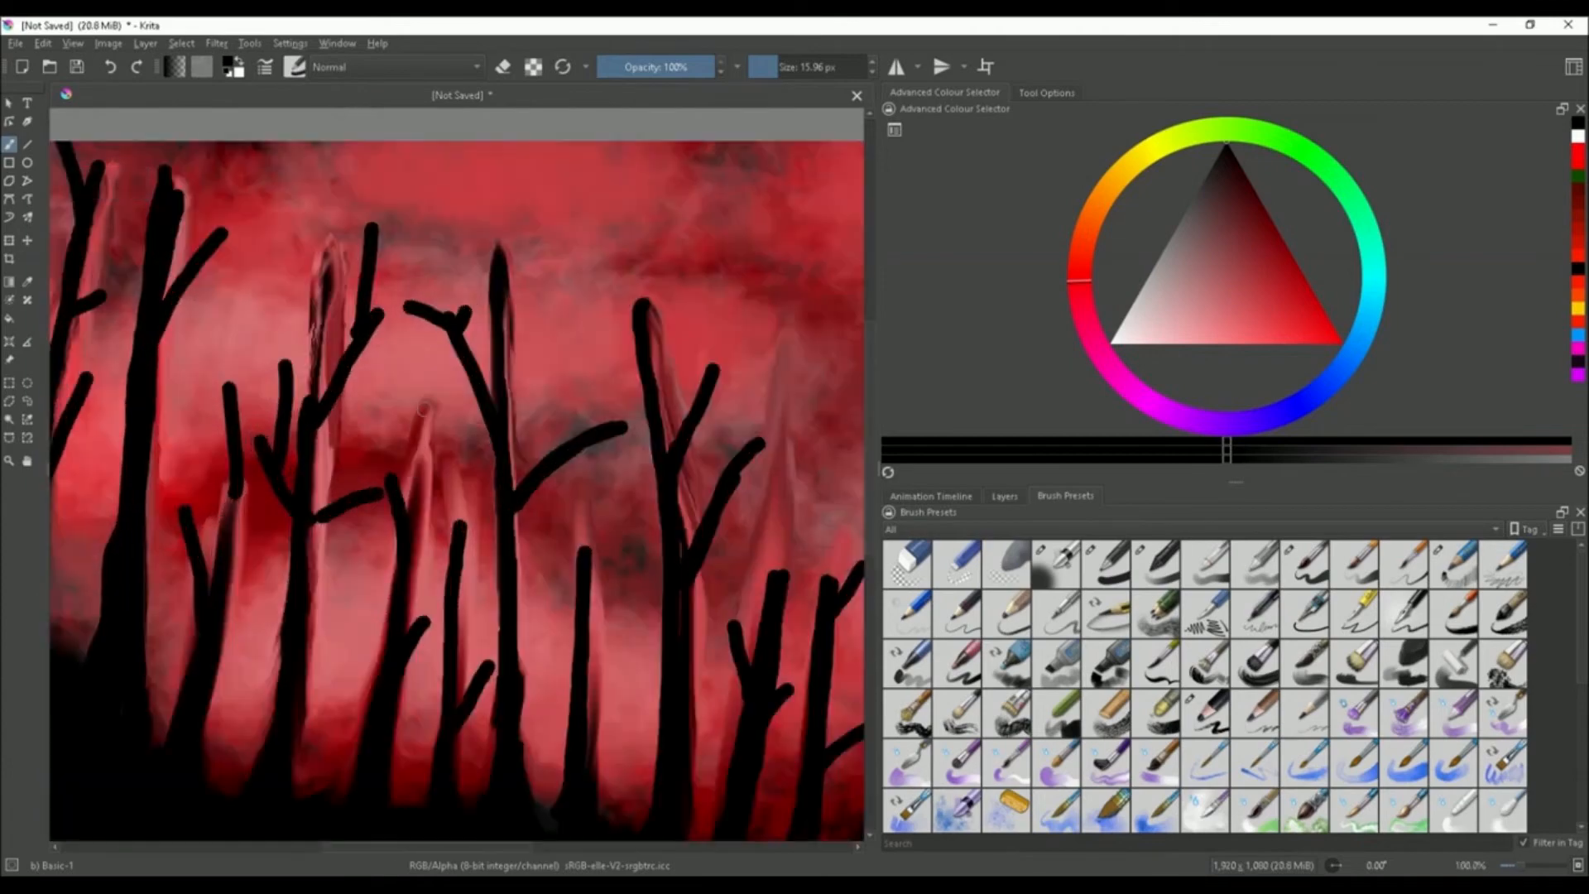
scroll(426, 613, down, 1)
scroll(425, 613, up, 1)
scroll(428, 720, down, 2)
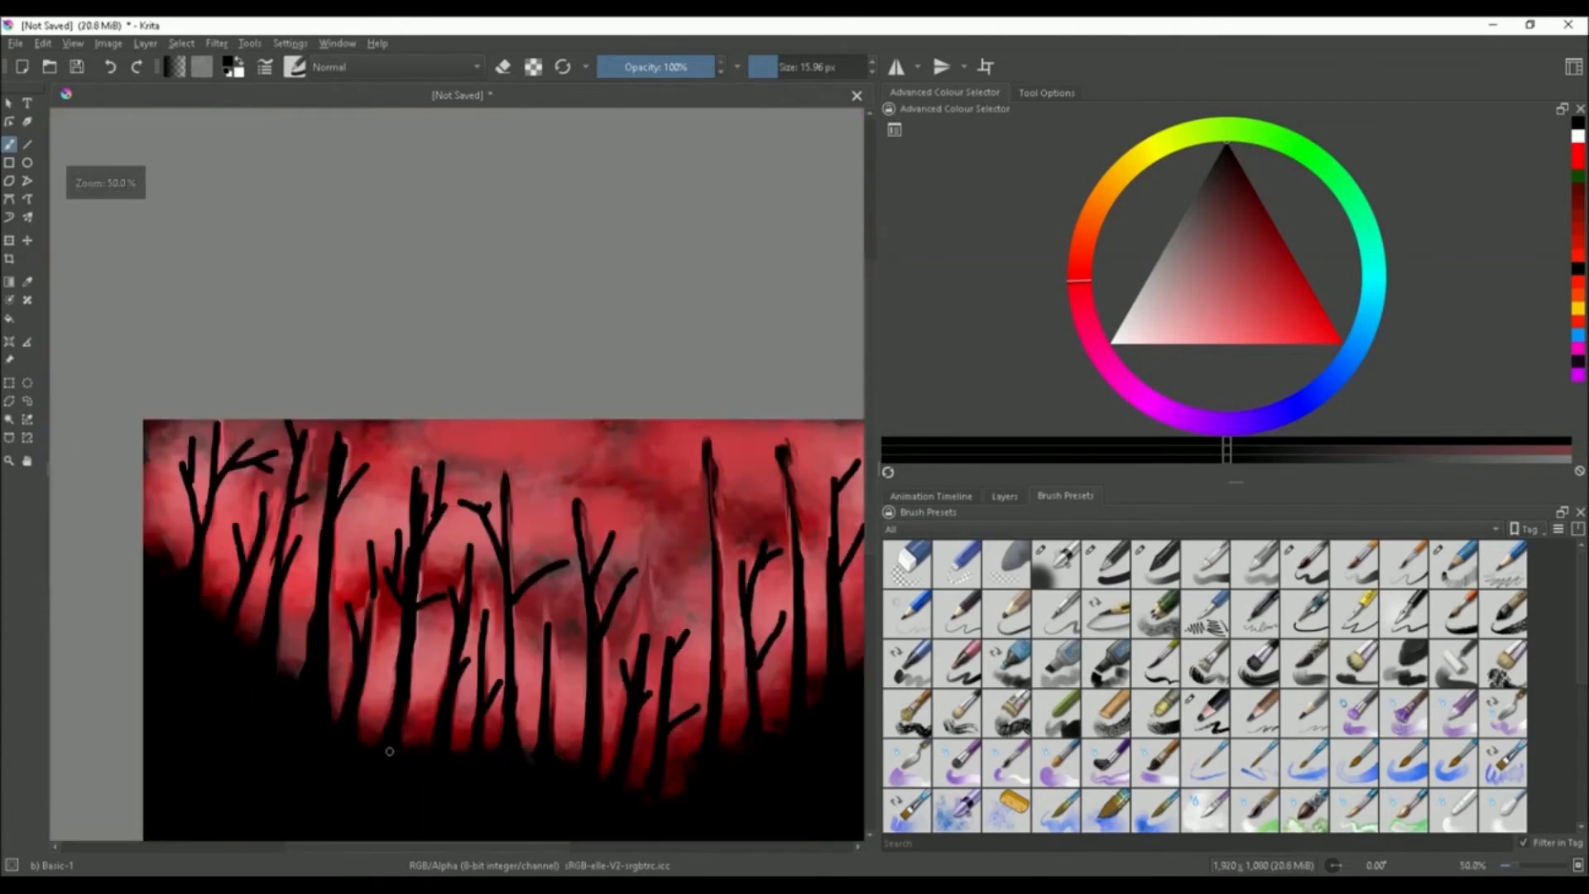
scroll(386, 752, up, 3)
scroll(384, 545, down, 3)
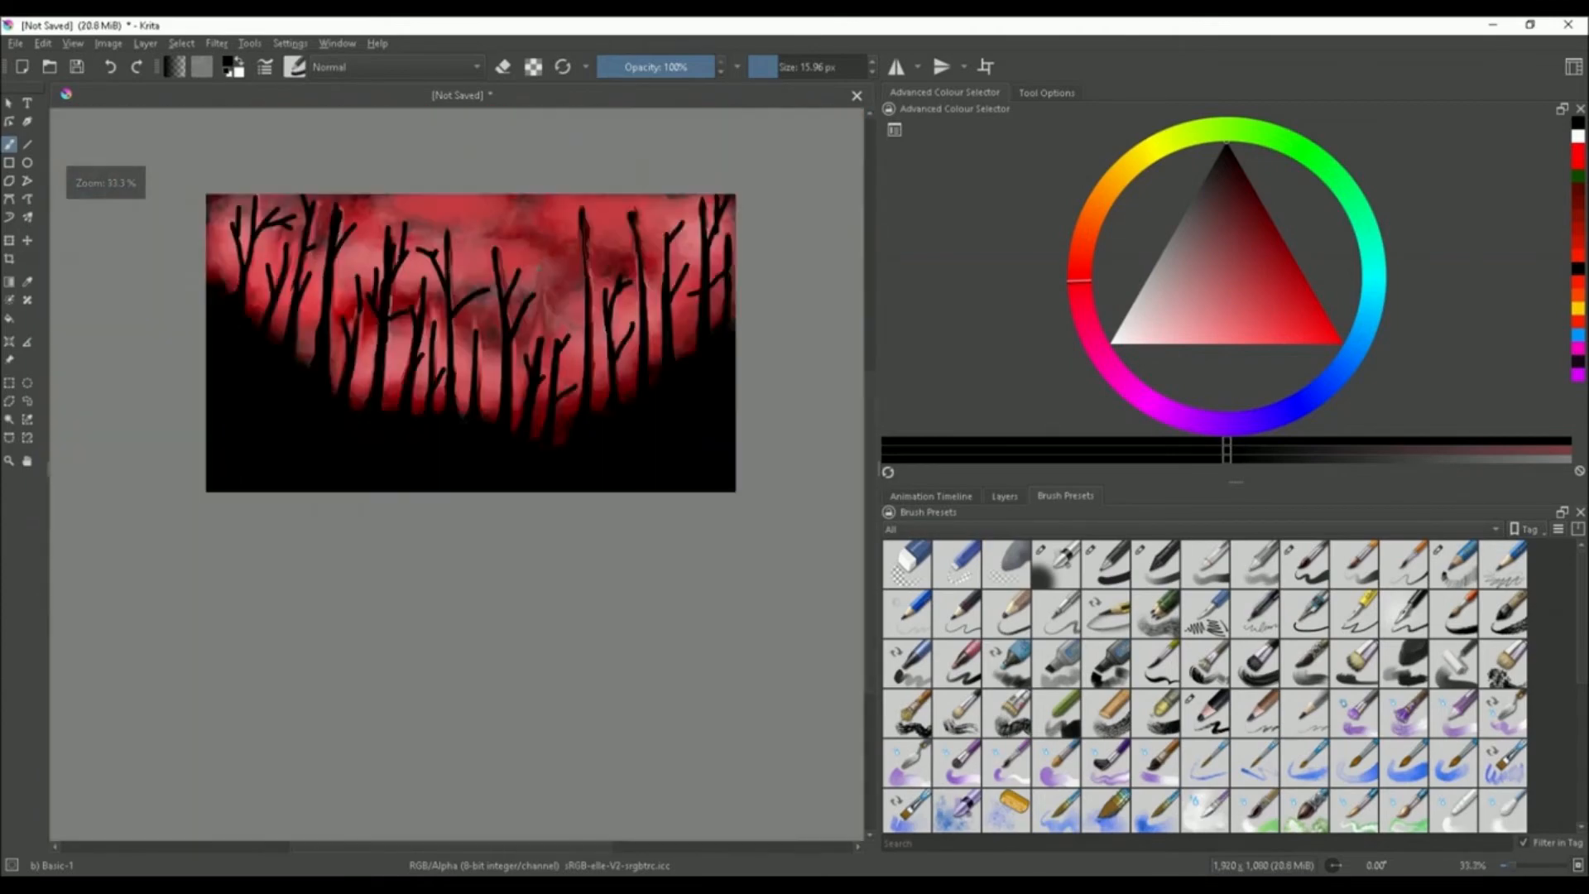
scroll(566, 167, up, 2)
scroll(566, 166, down, 1)
Paint another long trunk and fill dark strokes at the base of the trees
drag(566, 166, 577, 586)
scroll(579, 571, down, 2)
scroll(591, 543, up, 3)
mouse_move(618, 525)
mouse_down()
mouse_move(619, 594)
mouse_move(638, 607)
mouse_up()
scroll(612, 530, down, 2)
scroll(558, 560, up, 2)
scroll(557, 594, down, 3)
scroll(490, 542, up, 3)
drag(490, 543, 431, 534)
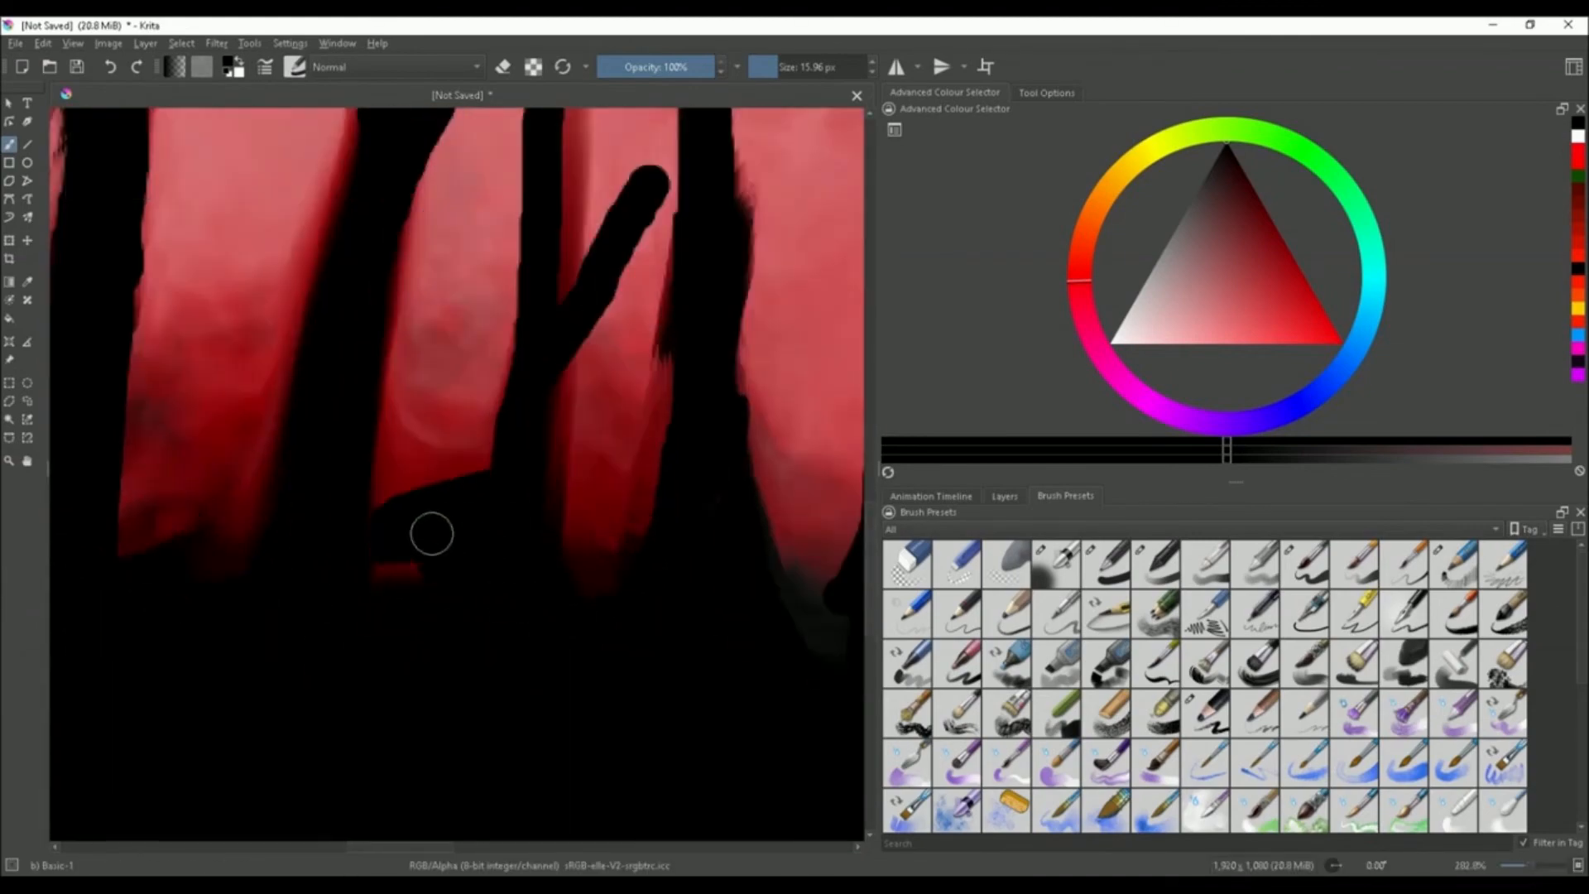
Paint a stroke on a central trunk and undo it
scroll(430, 533, down, 4)
scroll(286, 504, up, 1)
scroll(286, 504, up, 2)
scroll(501, 406, down, 4)
scroll(577, 317, up, 4)
drag(605, 357, 614, 594)
scroll(613, 346, down, 1)
key(ctrl+z)
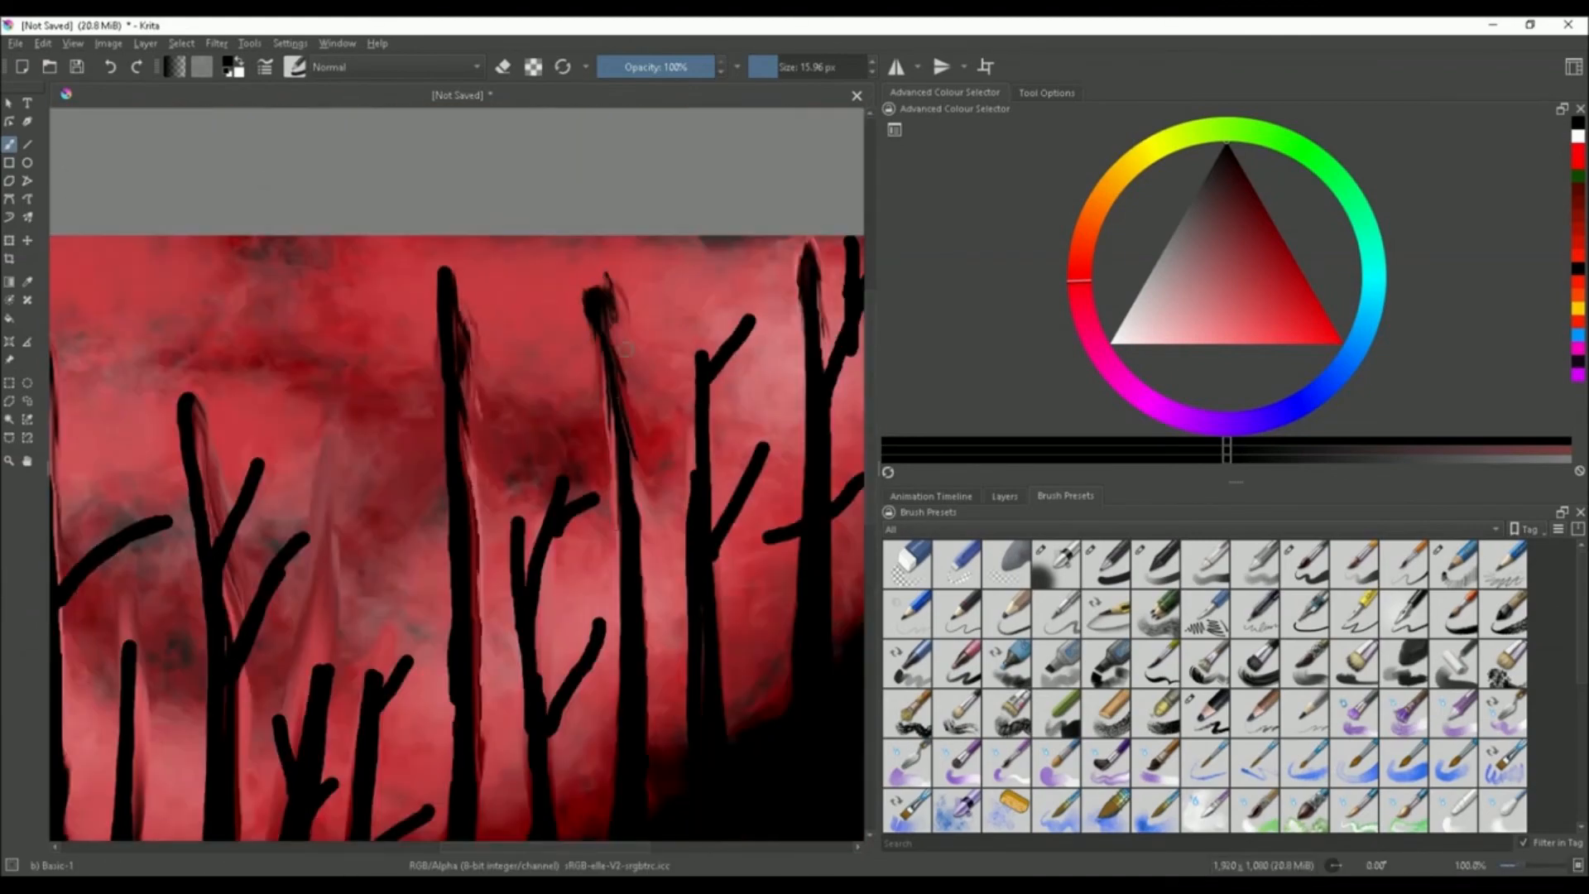
Add angled branches to the central and right trunks
scroll(608, 290, down, 3)
scroll(548, 300, up, 3)
drag(440, 299, 556, 520)
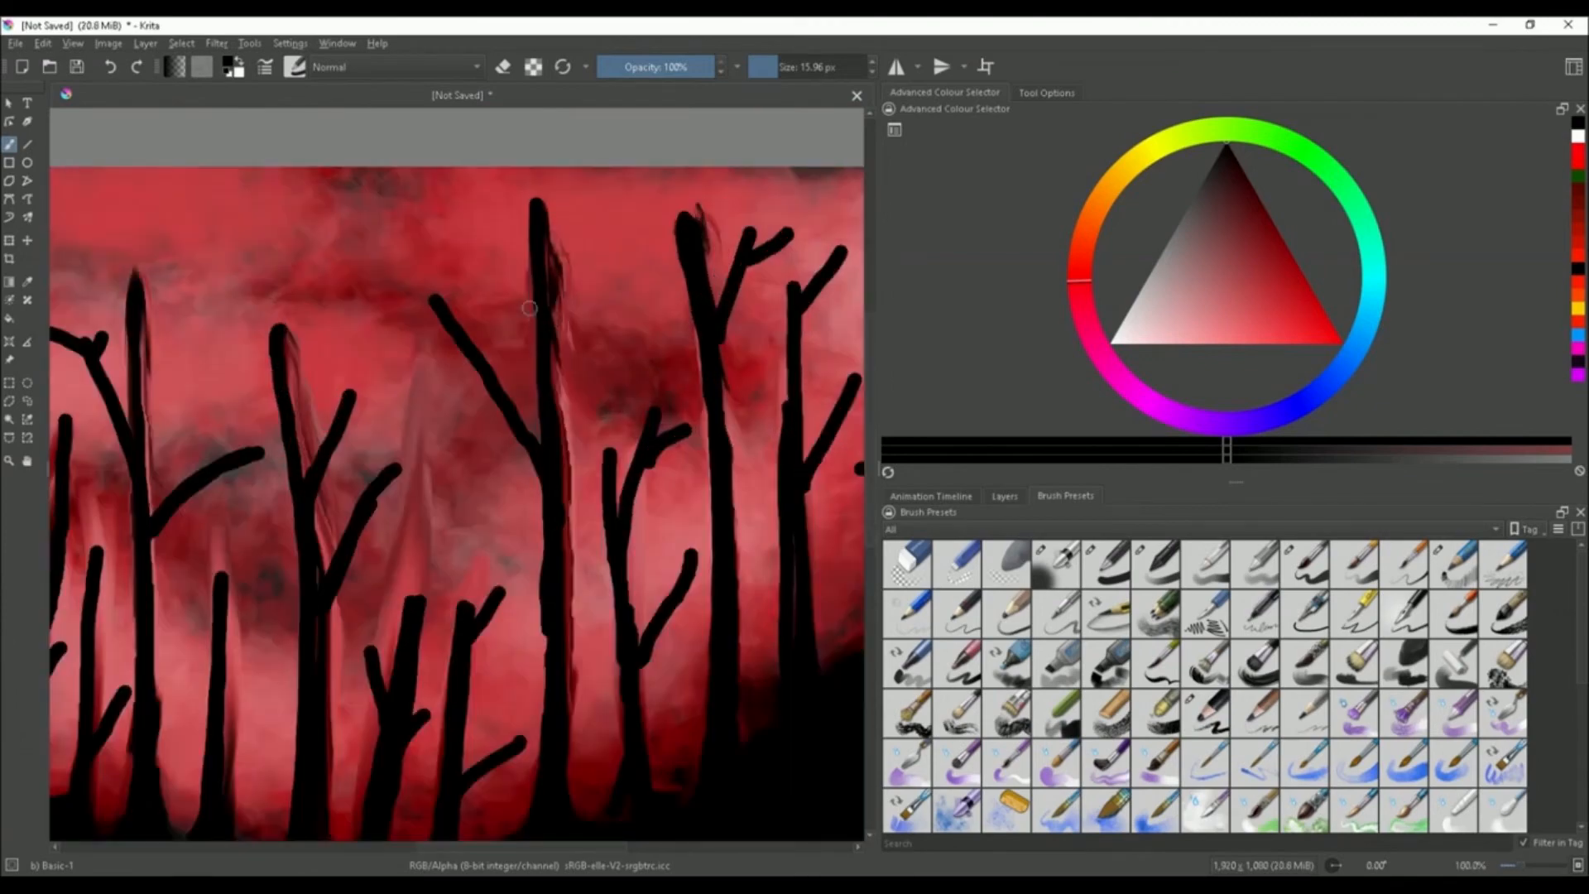
drag(625, 221, 564, 297)
drag(654, 230, 606, 238)
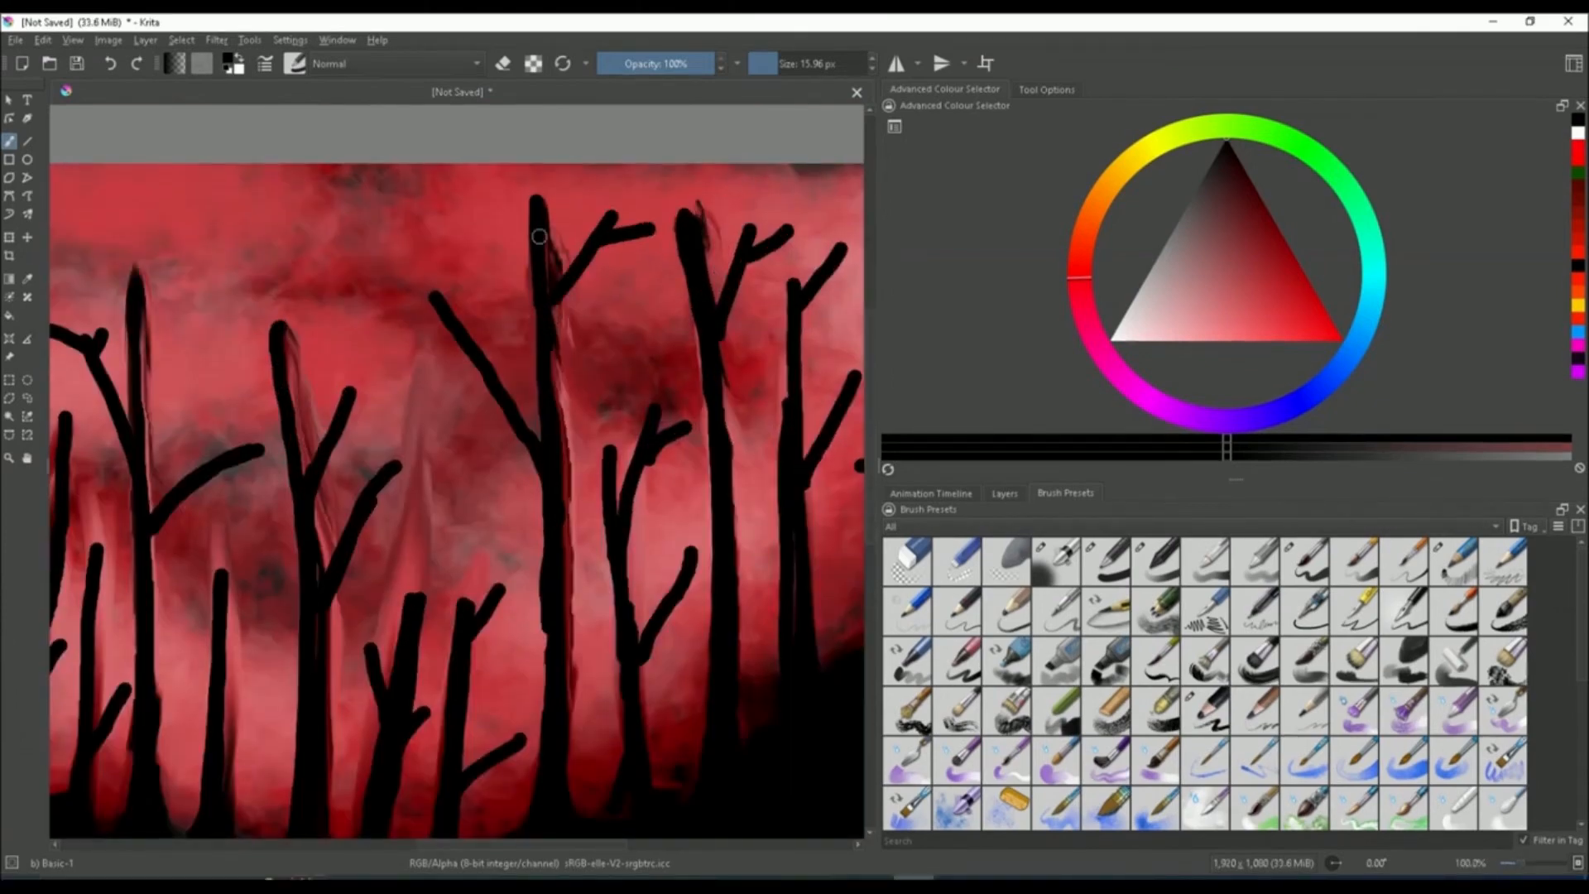
scroll(539, 238, down, 3)
scroll(476, 280, up, 3)
drag(476, 280, 528, 108)
drag(458, 141, 503, 351)
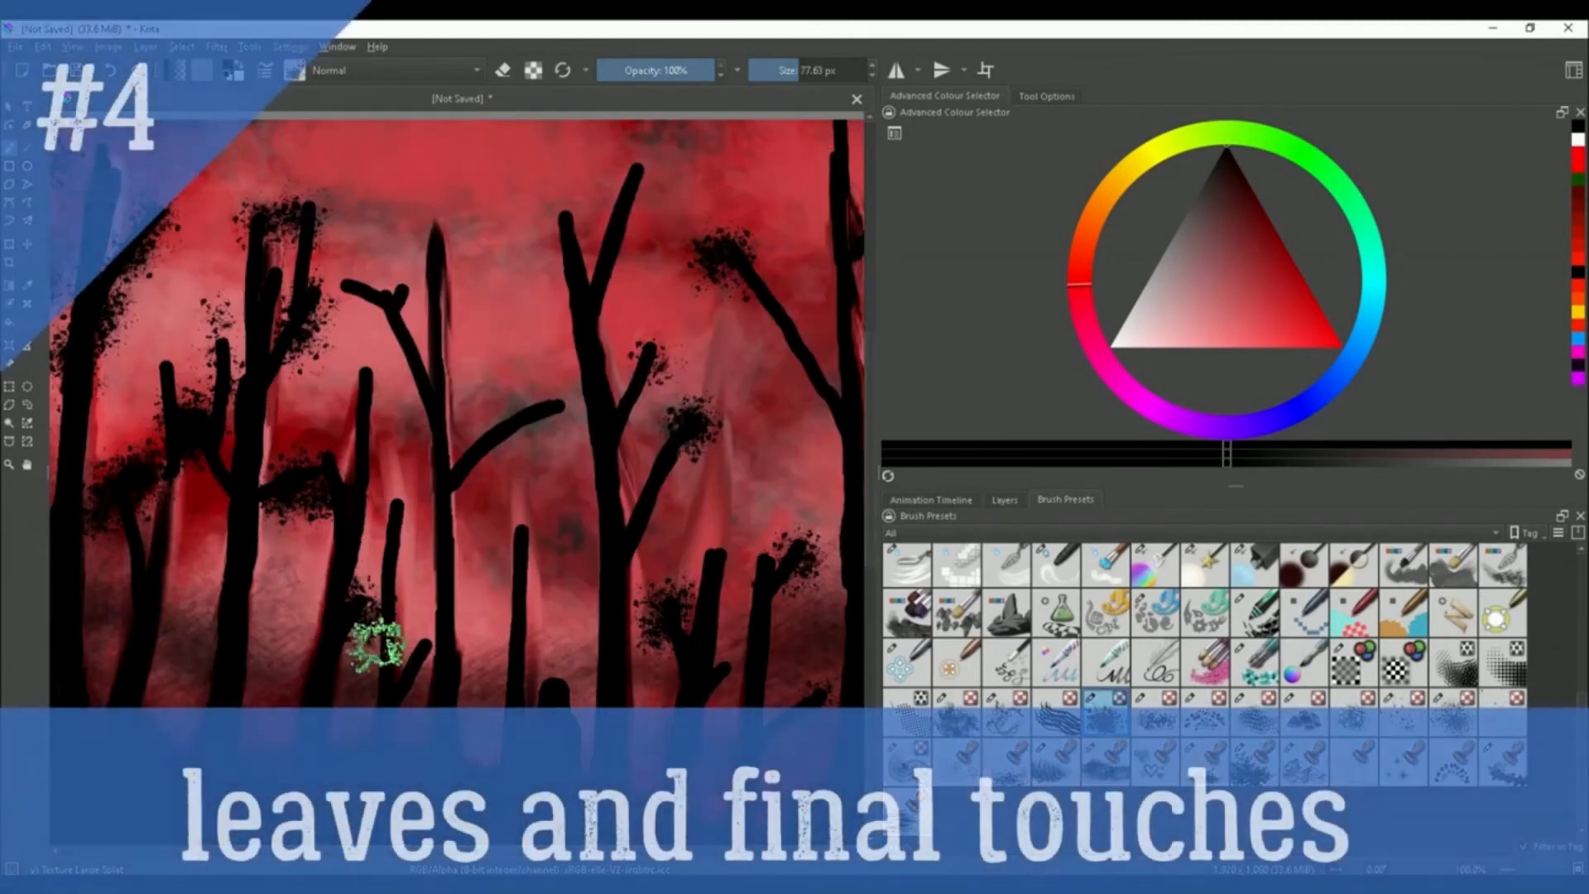
Switch to the Texture Large Splat brush and dab black foliage clusters onto the central trees
mouse_move(553, 509)
mouse_down()
mouse_move(491, 557)
mouse_move(542, 499)
mouse_move(559, 569)
mouse_move(522, 568)
mouse_up()
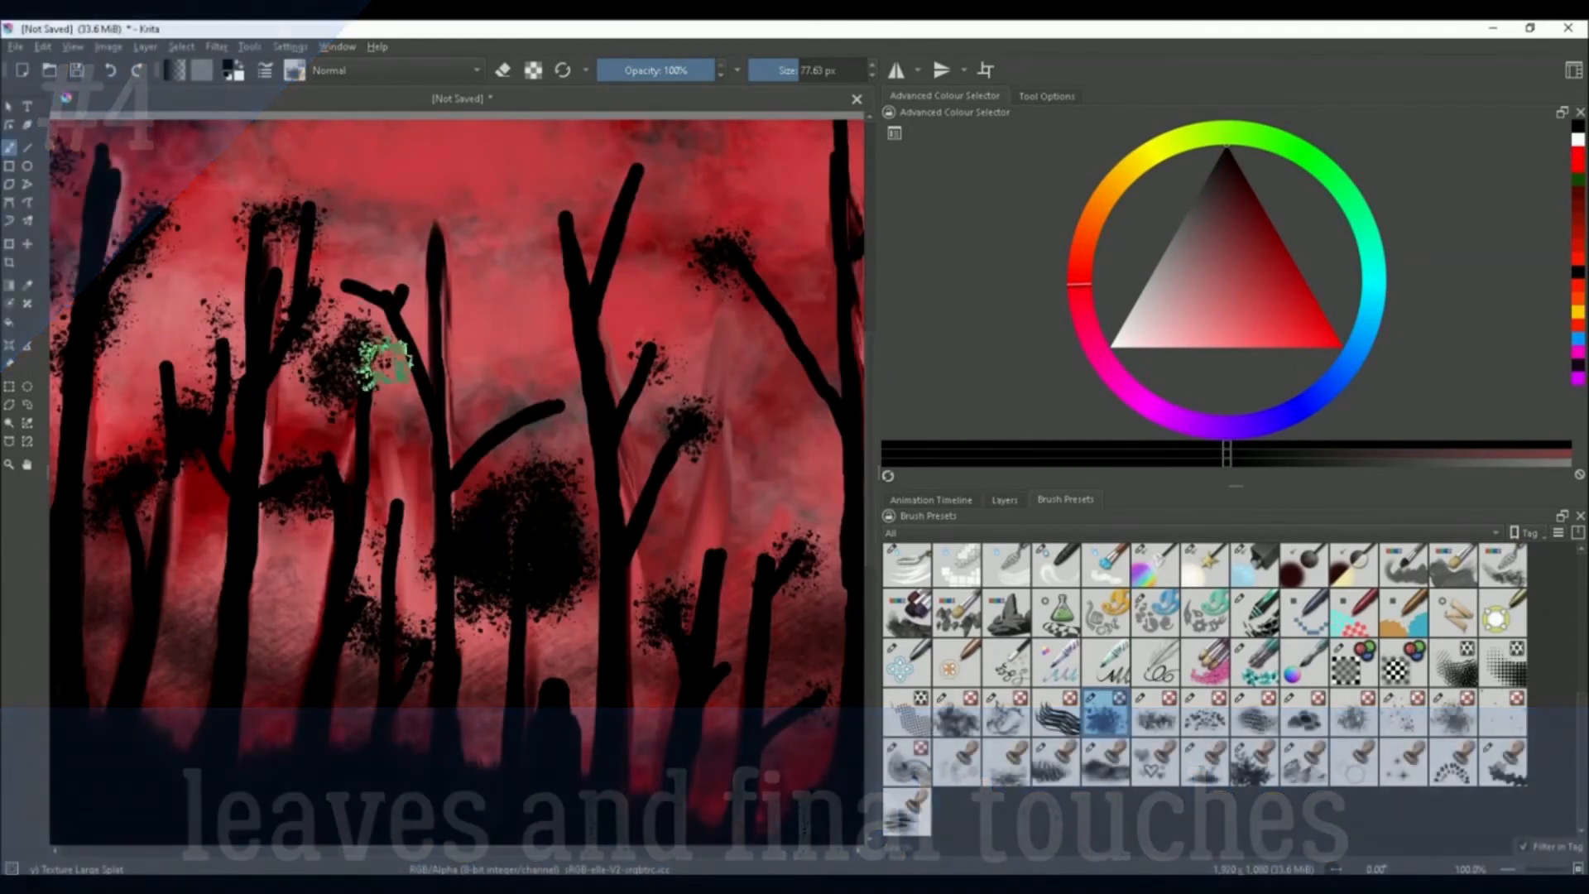
mouse_move(380, 355)
mouse_down()
mouse_move(440, 357)
mouse_move(481, 251)
mouse_move(445, 252)
mouse_move(315, 348)
mouse_move(459, 318)
mouse_move(452, 429)
mouse_move(571, 393)
mouse_move(461, 447)
mouse_move(485, 455)
mouse_move(320, 412)
mouse_move(287, 453)
mouse_move(361, 488)
mouse_move(383, 380)
mouse_move(387, 536)
mouse_move(369, 625)
mouse_move(429, 621)
mouse_move(393, 563)
mouse_move(356, 568)
mouse_move(430, 588)
mouse_move(436, 655)
mouse_move(466, 668)
mouse_up()
mouse_move(1114, 722)
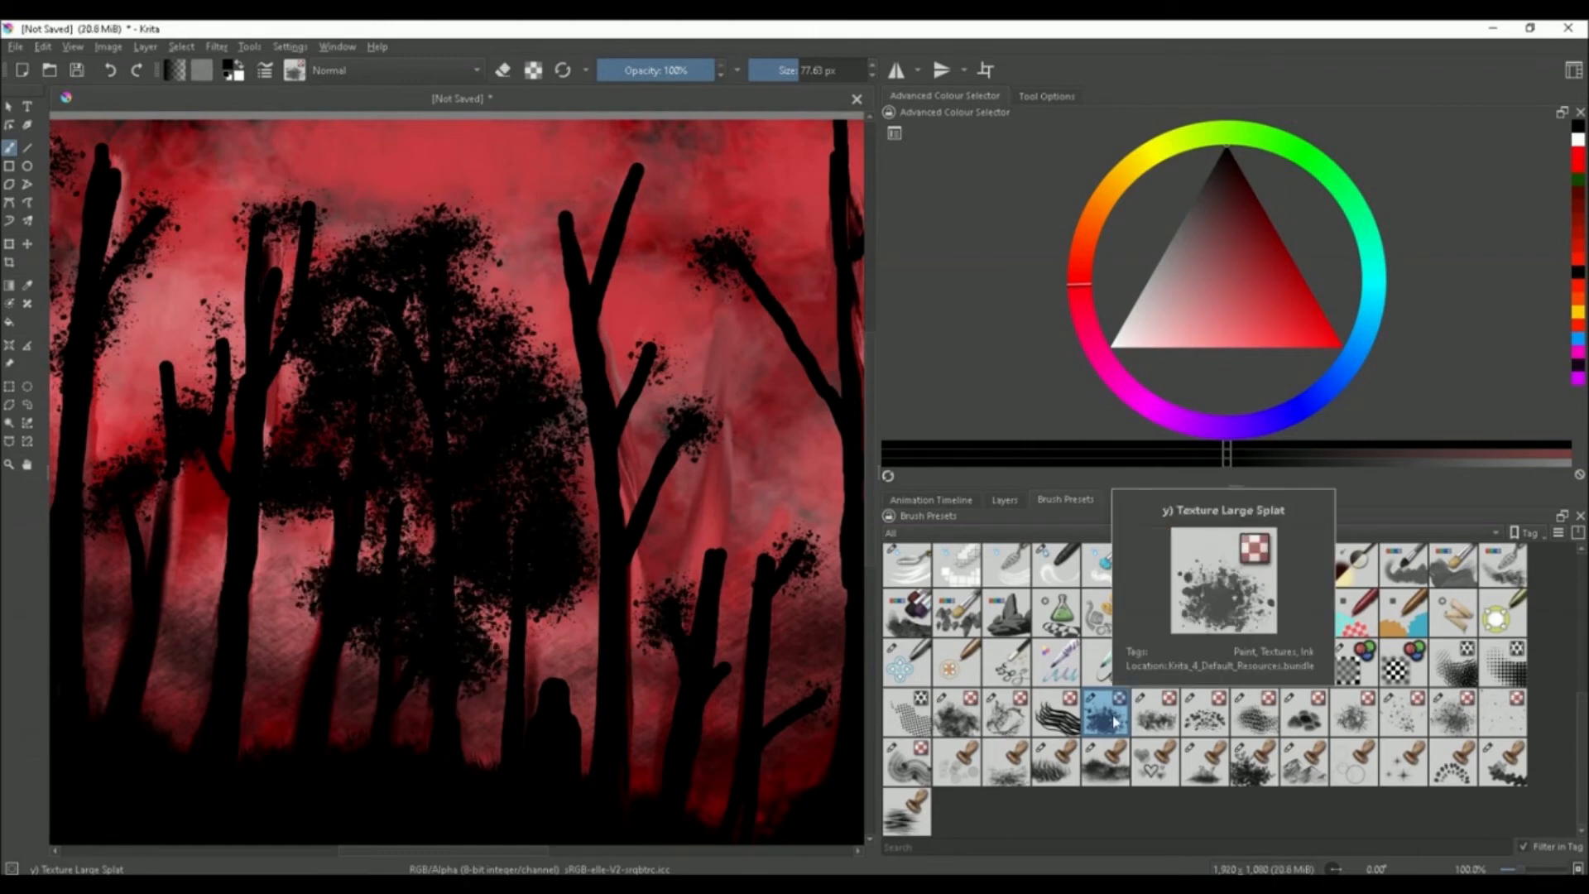
Dab dense foliage canopies onto the trees on the right
mouse_move(654, 356)
mouse_down()
mouse_move(637, 163)
mouse_move(620, 161)
mouse_move(549, 251)
mouse_move(593, 214)
mouse_move(642, 244)
mouse_move(529, 325)
mouse_move(645, 263)
mouse_move(678, 215)
mouse_move(638, 268)
mouse_move(632, 312)
mouse_move(566, 286)
mouse_move(580, 390)
mouse_move(607, 438)
mouse_move(675, 416)
mouse_move(609, 337)
mouse_move(688, 374)
mouse_move(719, 224)
mouse_up()
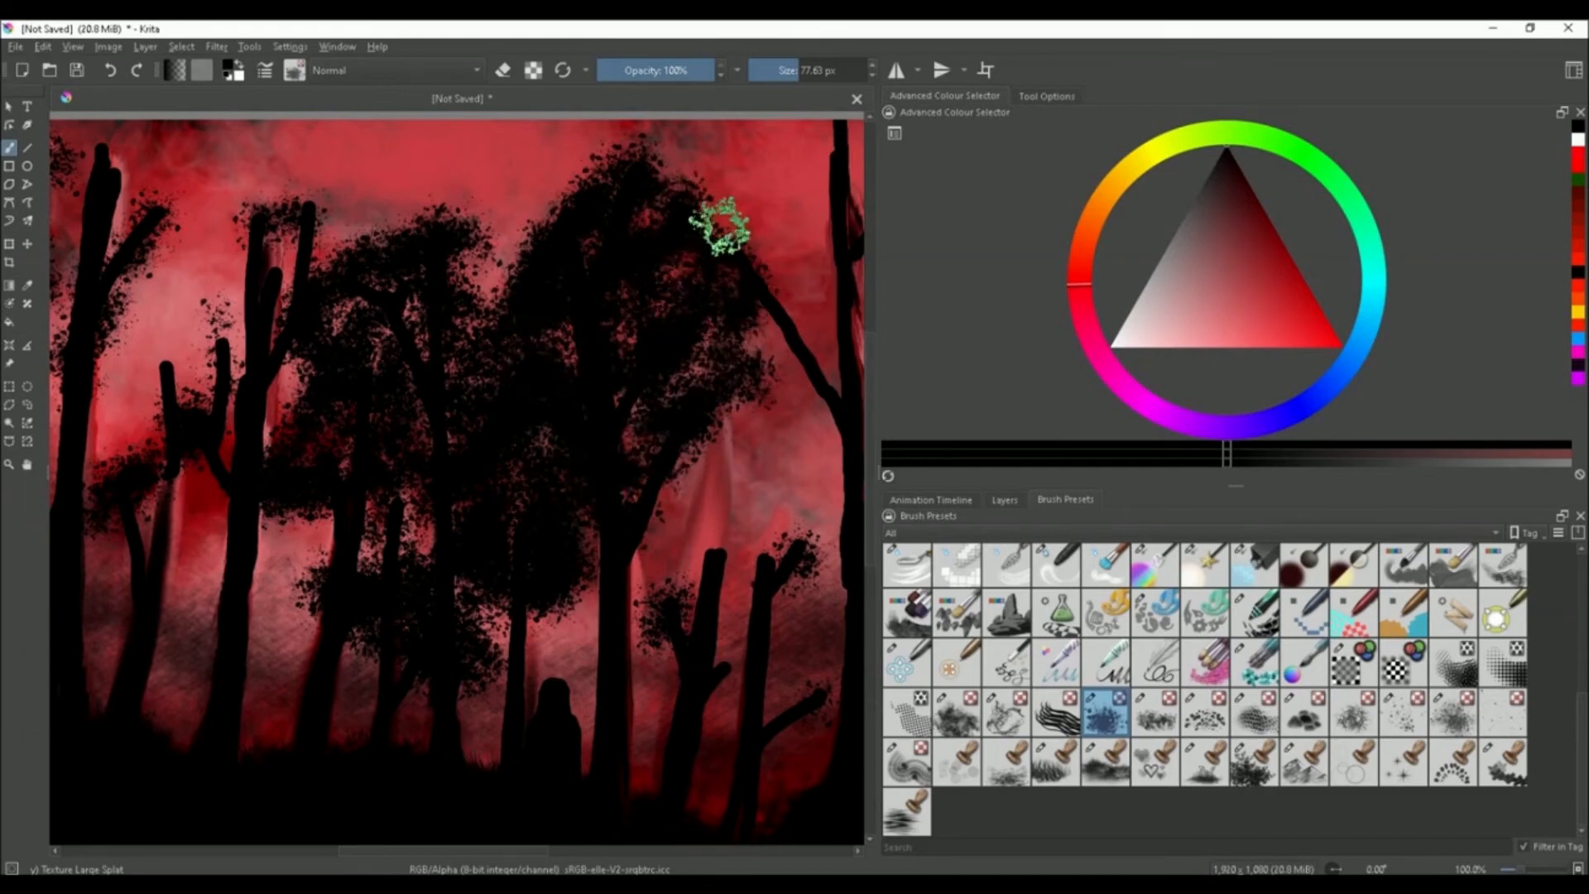
scroll(613, 458, down, 3)
scroll(658, 497, up, 4)
mouse_move(658, 496)
mouse_down()
mouse_move(514, 516)
mouse_move(598, 446)
mouse_move(557, 591)
mouse_move(609, 703)
mouse_move(666, 607)
mouse_move(621, 512)
mouse_move(631, 460)
mouse_move(755, 604)
mouse_move(773, 503)
mouse_move(452, 618)
mouse_move(392, 533)
mouse_move(613, 685)
mouse_up()
scroll(608, 572, down, 2)
scroll(331, 348, up, 3)
Add foliage to the trees in the left half of the painting
mouse_move(331, 347)
mouse_down()
mouse_move(294, 355)
mouse_move(160, 486)
mouse_move(284, 571)
mouse_move(380, 358)
mouse_up()
scroll(463, 417, down, 2)
scroll(311, 514, up, 1)
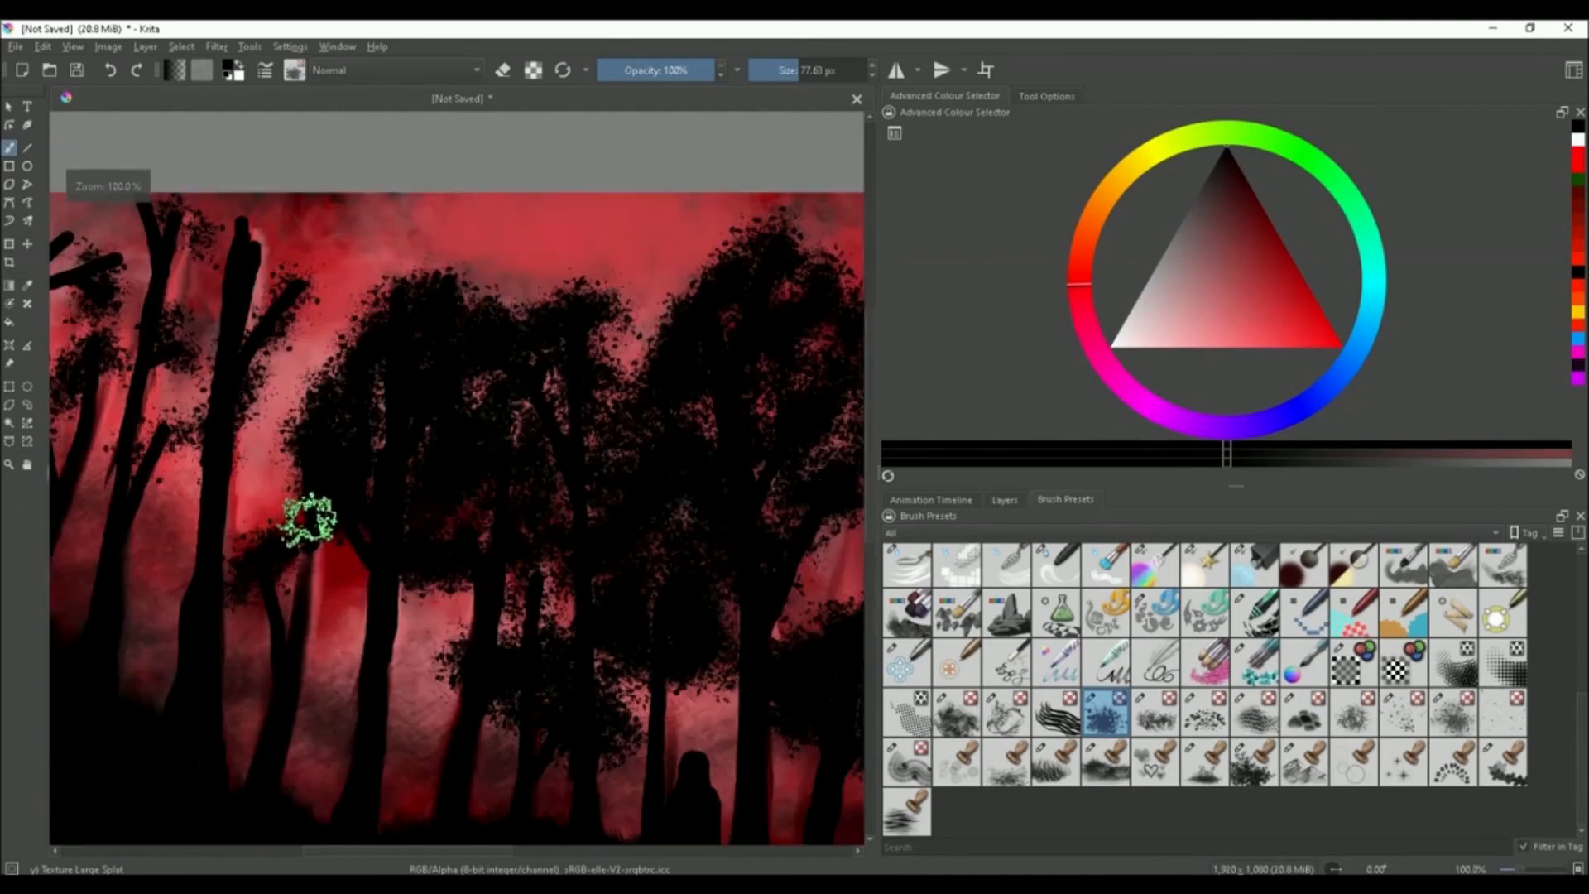
mouse_move(309, 522)
mouse_down()
mouse_move(332, 582)
mouse_move(402, 605)
mouse_up()
scroll(402, 605, down, 2)
scroll(358, 485, up, 3)
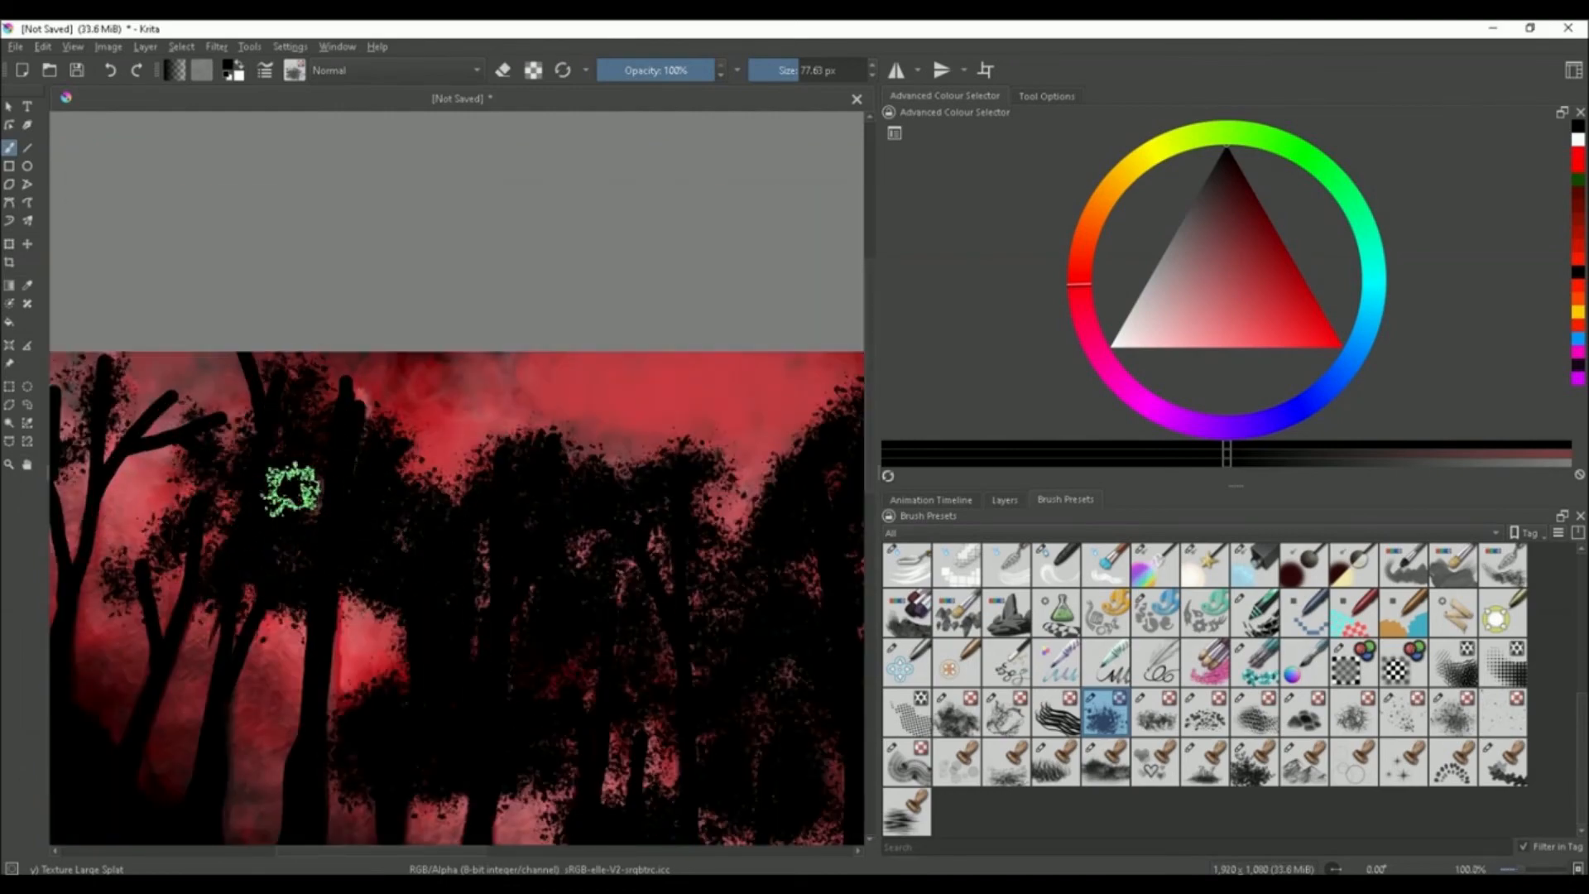
Fill in more foliage on the leftmost trees near the top edge
mouse_move(291, 485)
mouse_down()
mouse_move(184, 582)
mouse_move(237, 468)
mouse_move(218, 439)
mouse_up()
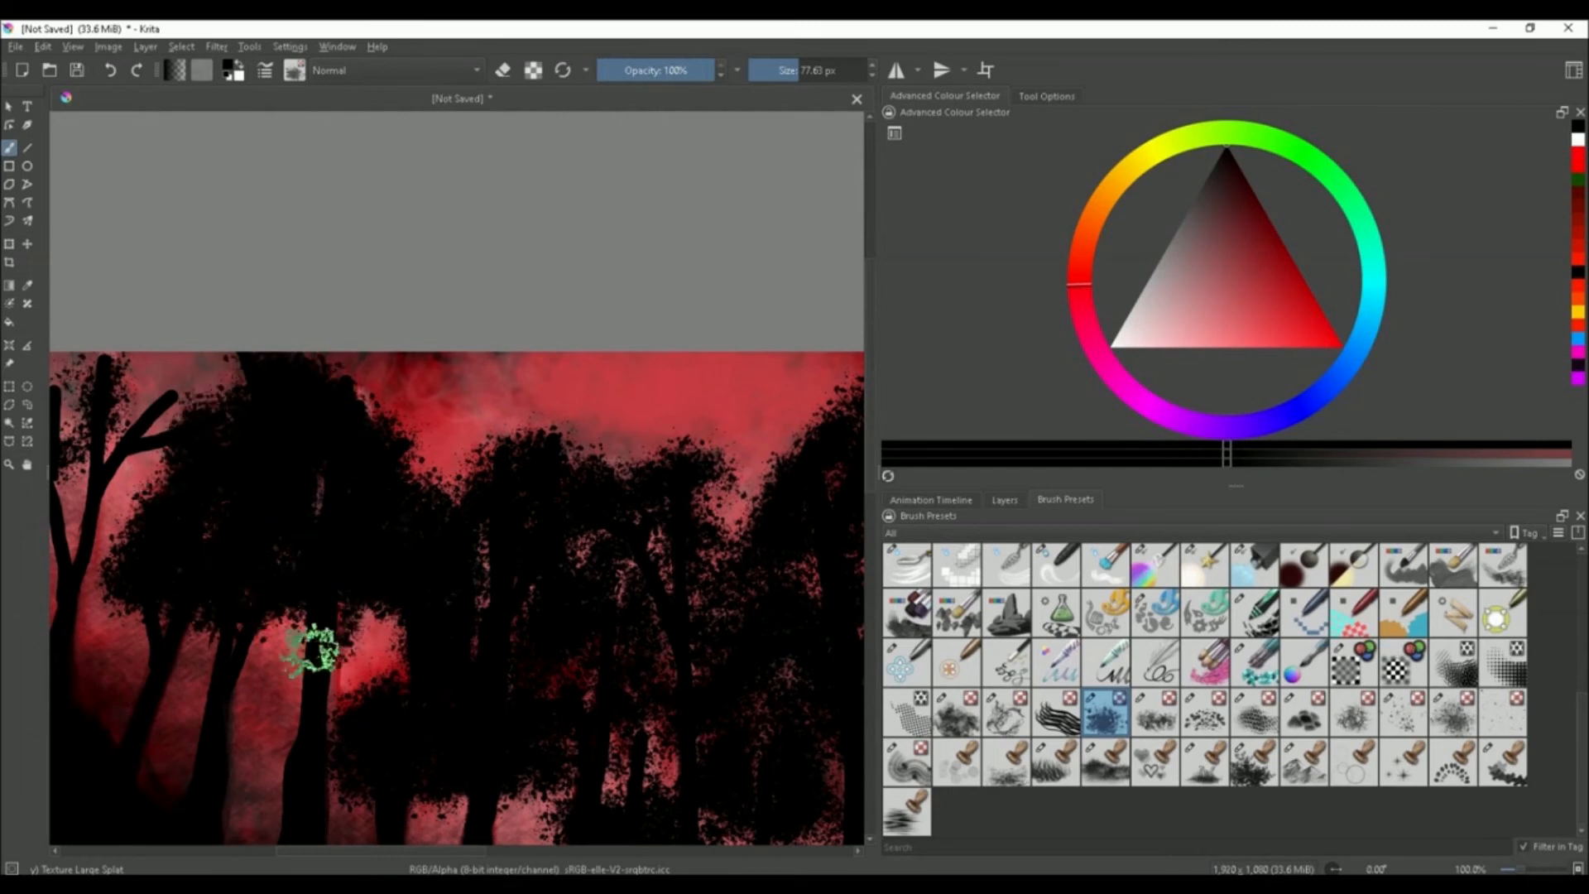
scroll(364, 521, down, 3)
scroll(370, 513, up, 1)
scroll(266, 540, up, 2)
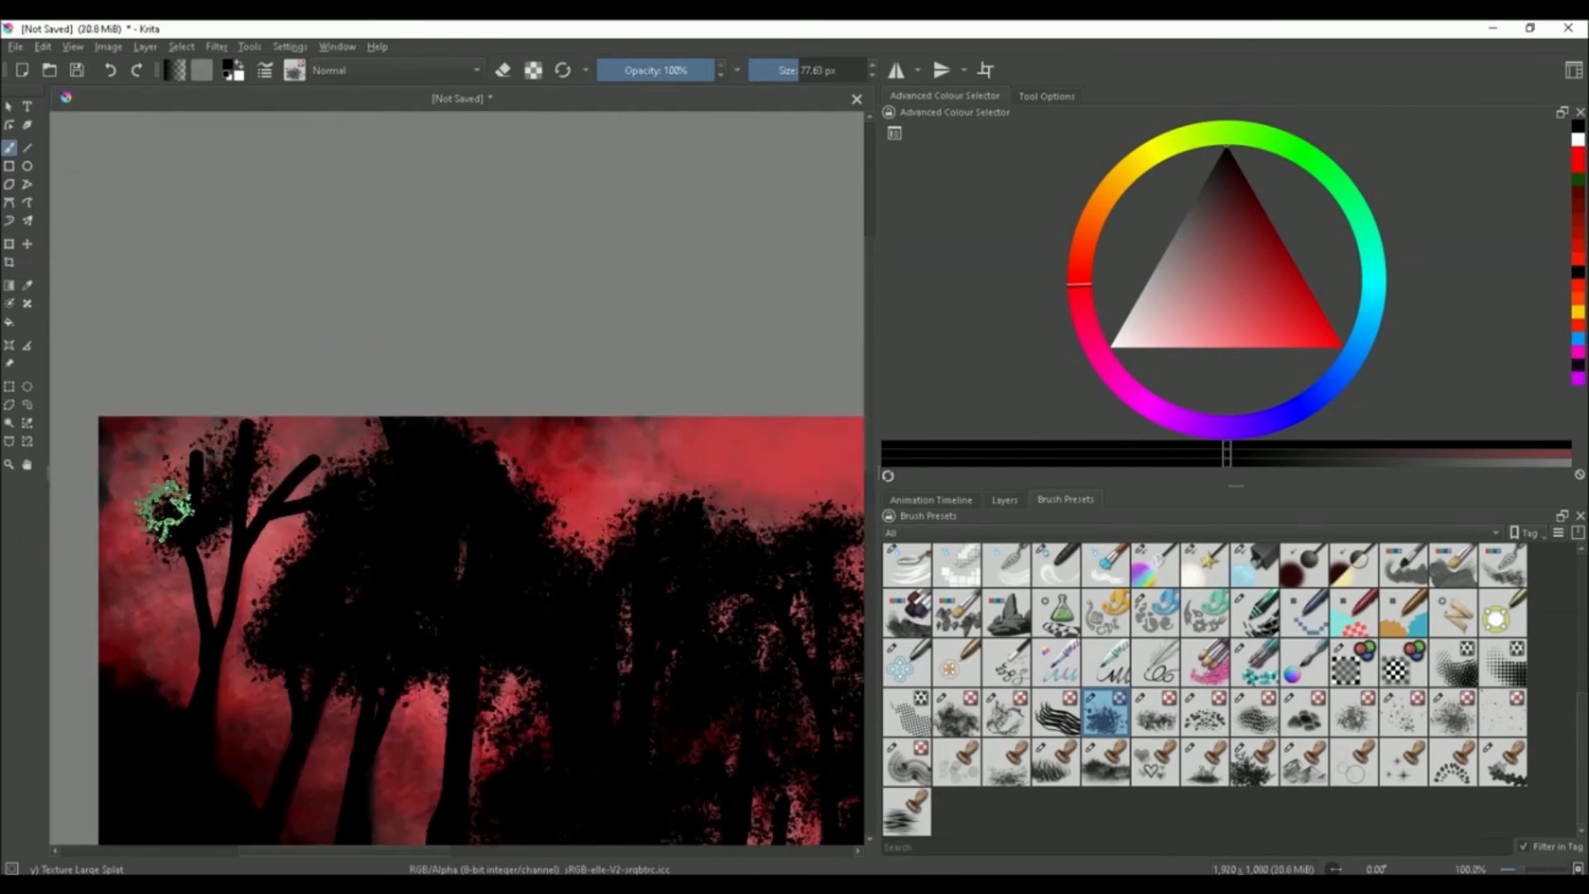
mouse_move(163, 507)
mouse_down()
mouse_move(235, 444)
mouse_move(359, 497)
mouse_move(321, 444)
mouse_move(220, 576)
mouse_move(276, 534)
mouse_up()
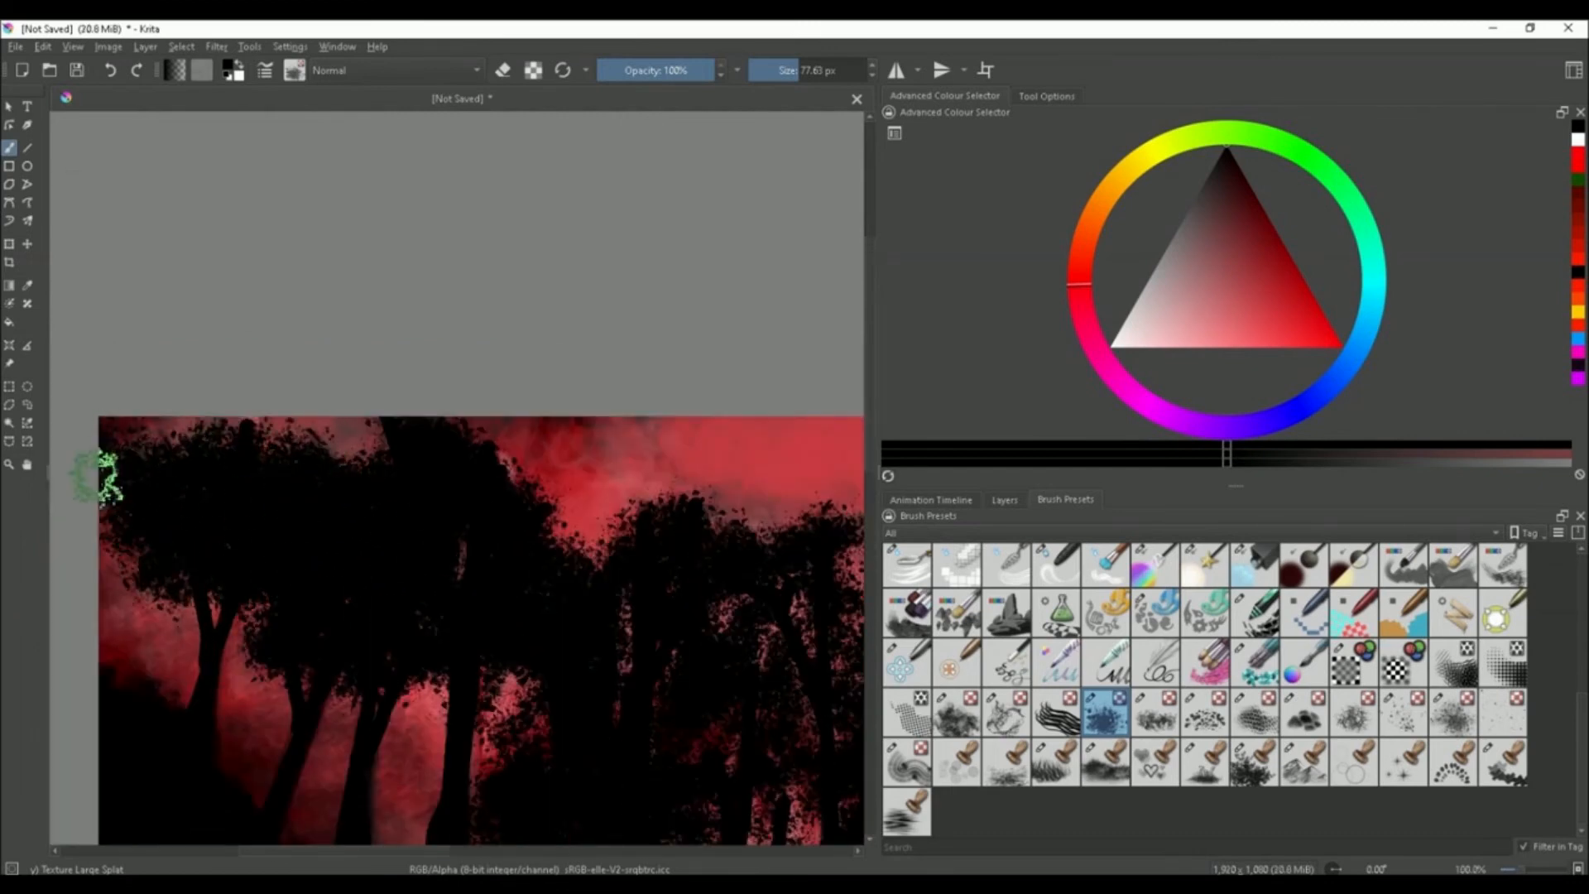
Dab additional black foliage onto the tall central tree trunk with the Texture Large Splat brush
scroll(365, 603, down, 2)
scroll(117, 496, up, 2)
scroll(539, 639, down, 1)
scroll(539, 639, up, 2)
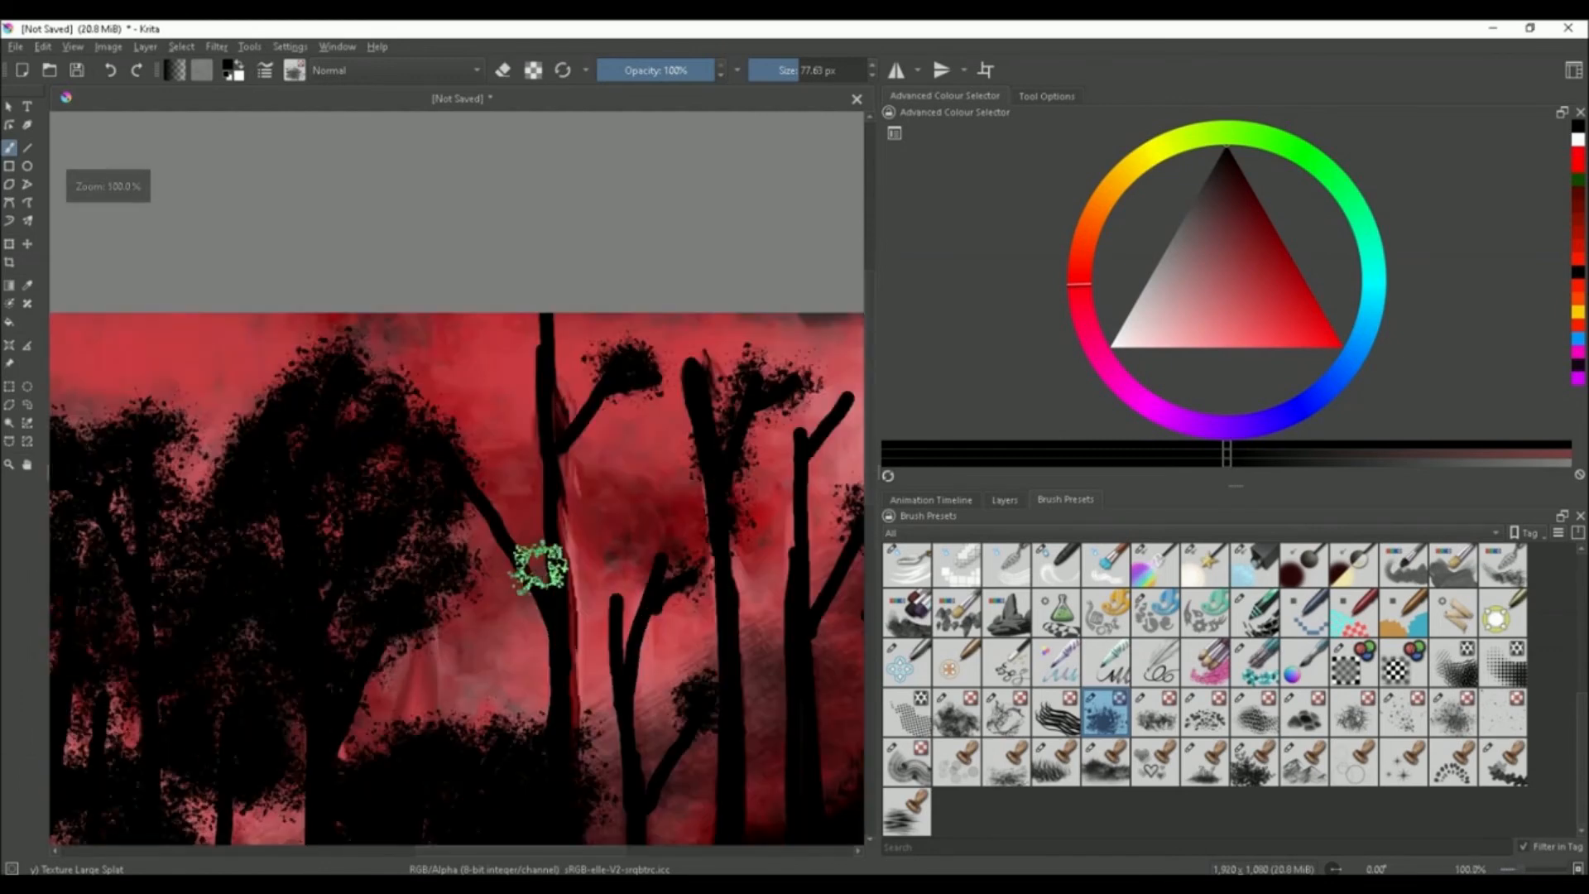
mouse_move(539, 568)
mouse_down()
mouse_move(624, 390)
mouse_move(521, 454)
mouse_move(555, 333)
mouse_move(699, 401)
mouse_move(720, 503)
mouse_move(632, 472)
mouse_move(705, 599)
mouse_move(557, 755)
mouse_move(720, 560)
mouse_move(673, 550)
mouse_move(656, 727)
mouse_up()
Add more foliage dabs to the tree canopies on the right side of the forest
scroll(705, 600, down, 3)
scroll(705, 599, up, 3)
scroll(617, 604, down, 1)
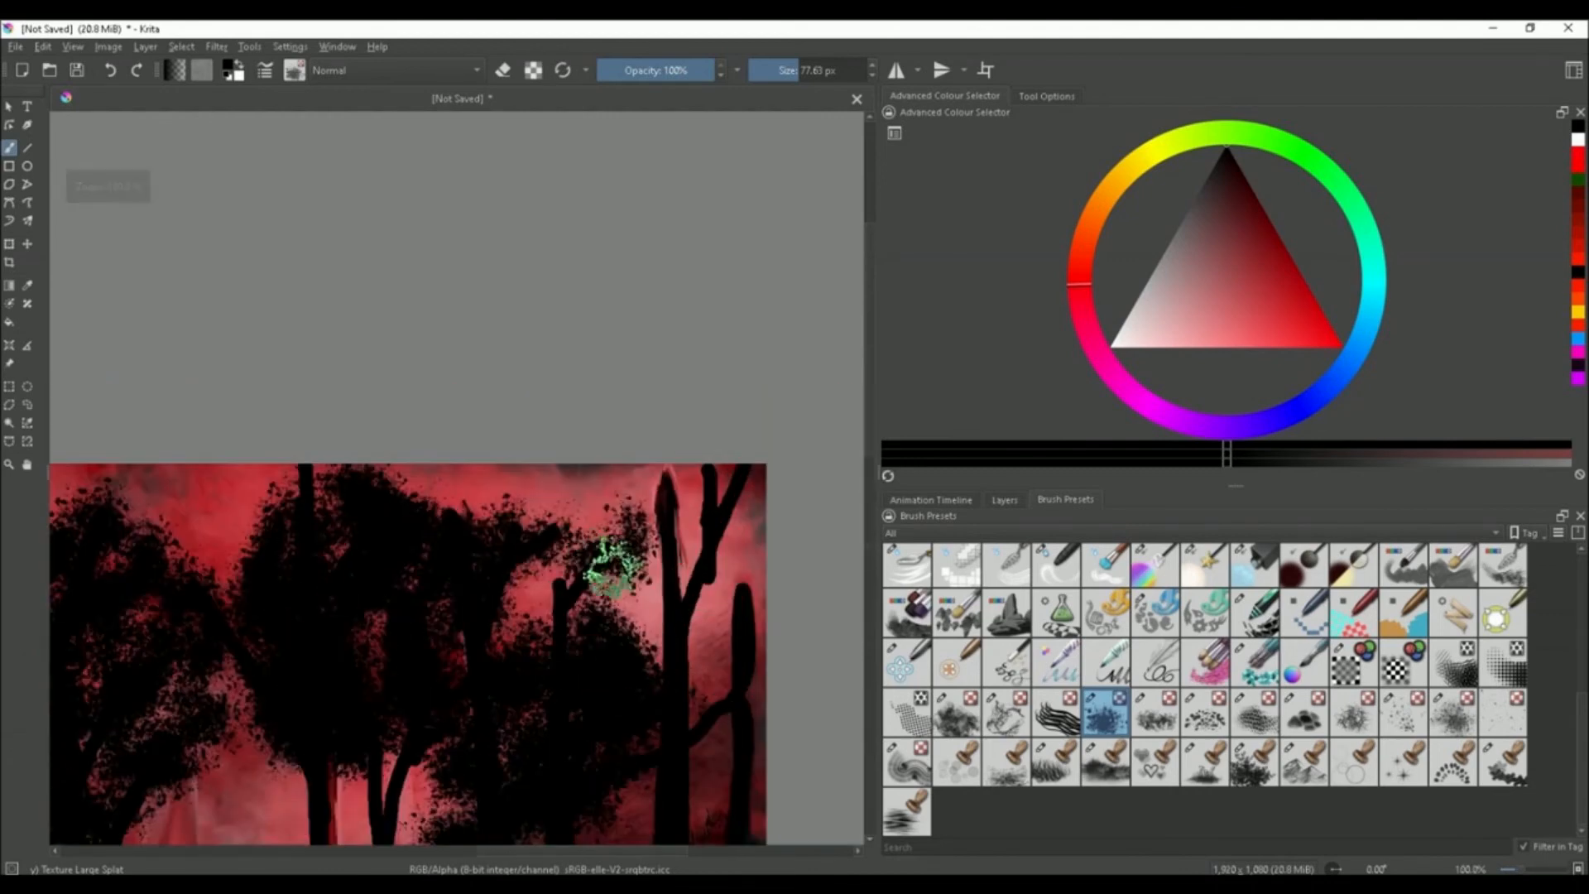
mouse_move(603, 549)
mouse_down()
mouse_move(702, 461)
mouse_move(728, 568)
mouse_move(577, 544)
mouse_move(646, 493)
mouse_up()
scroll(654, 496, down, 2)
scroll(642, 642, up, 2)
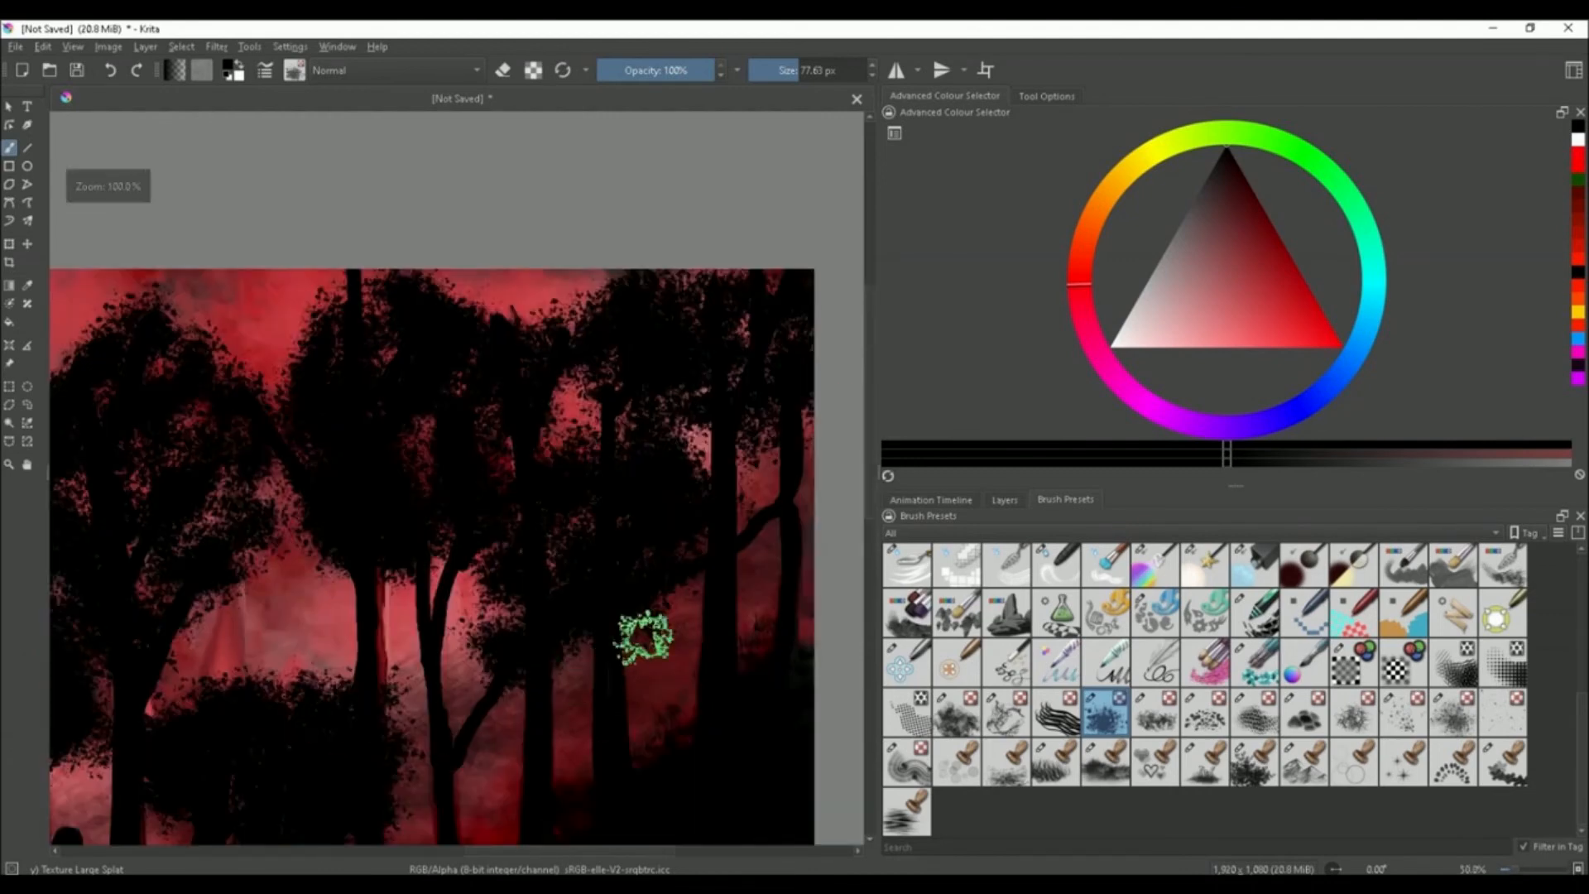
drag(757, 500, 767, 557)
Fill remaining gaps in the upper canopy with further foliage dabs
scroll(443, 678, down, 2)
scroll(437, 681, up, 2)
scroll(359, 784, down, 2)
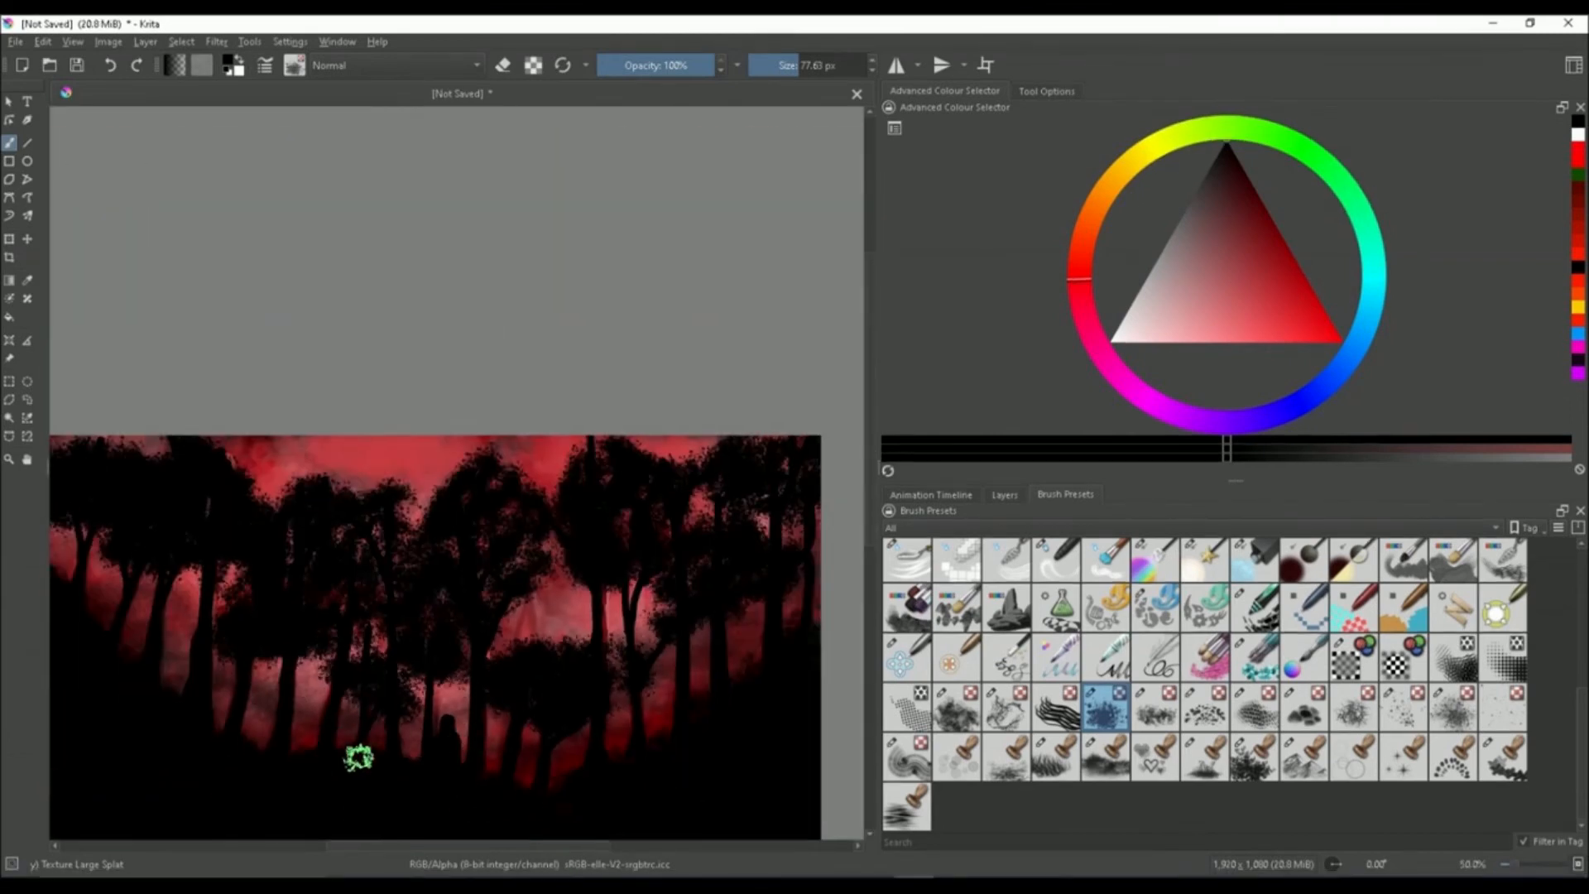
scroll(454, 583, down, 2)
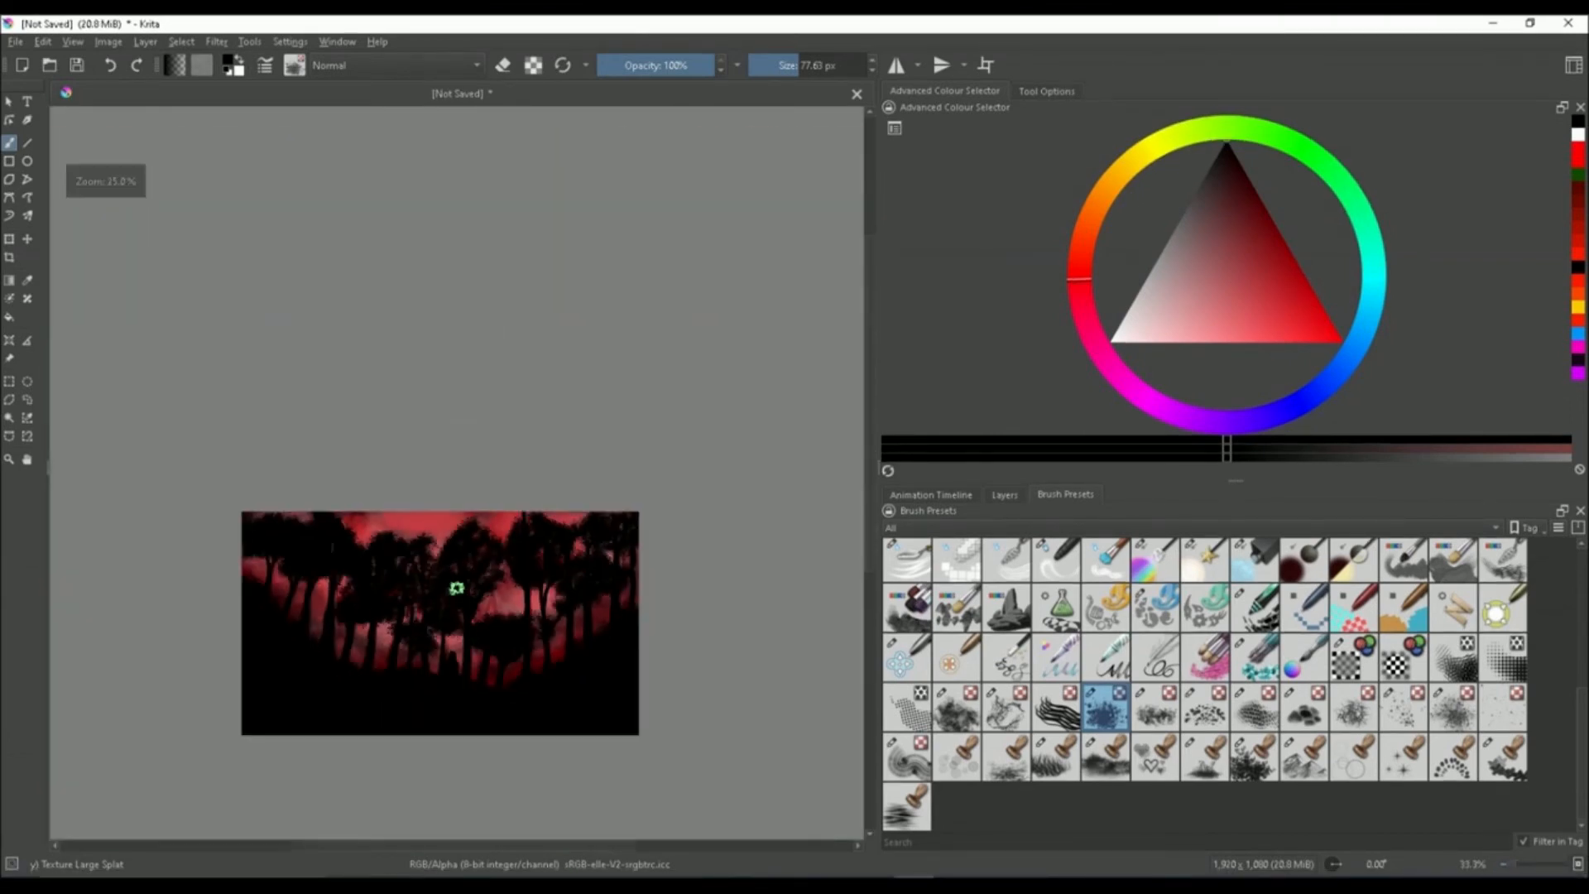
scroll(454, 667, up, 2)
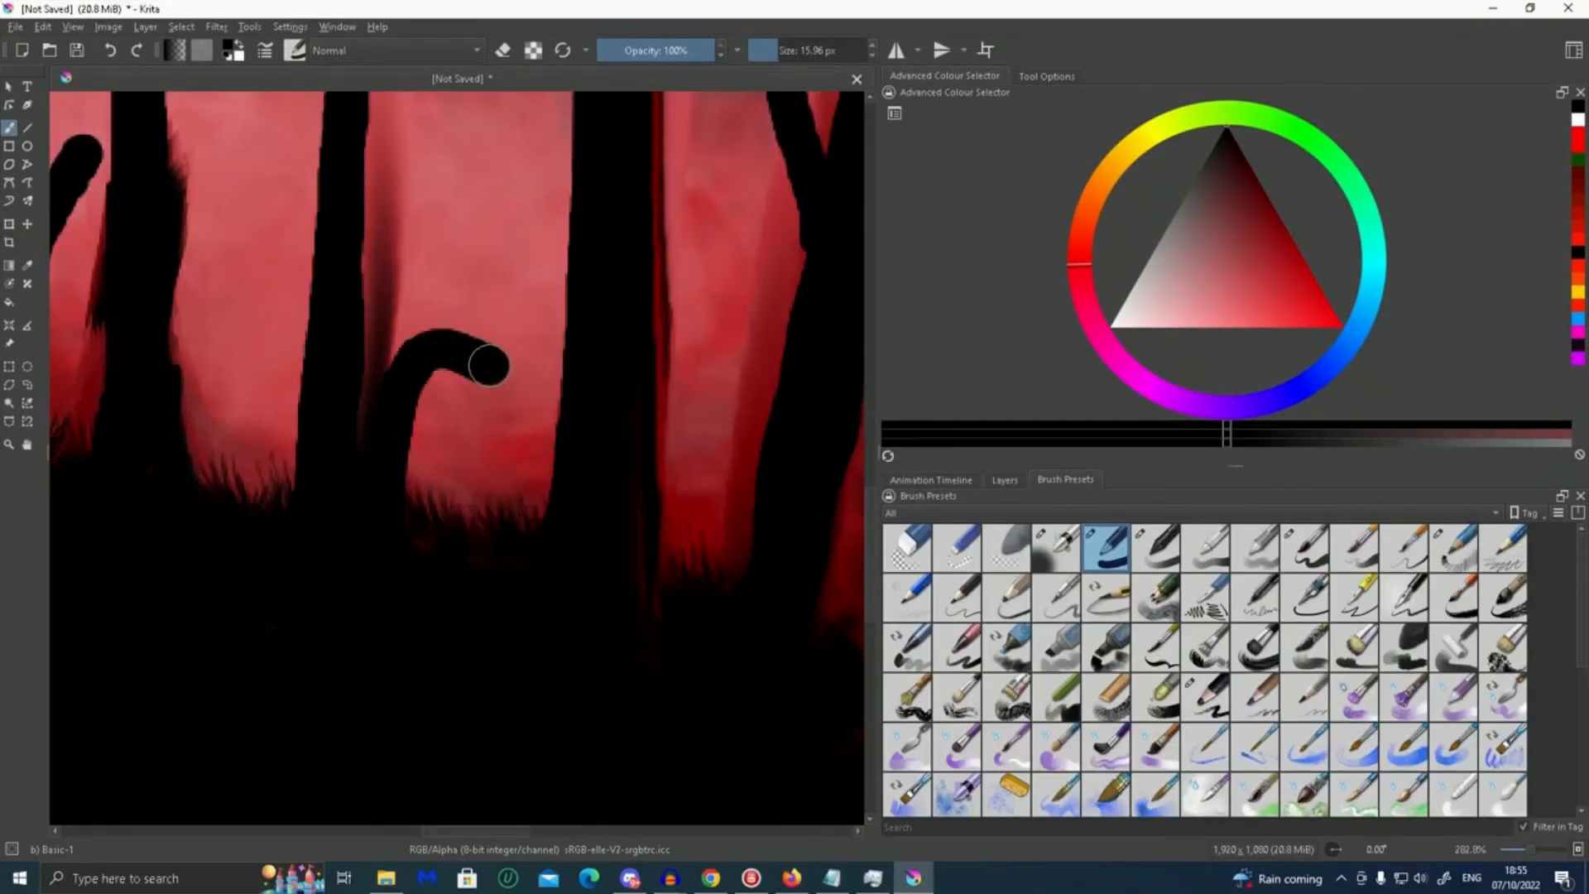
drag(489, 364, 502, 505)
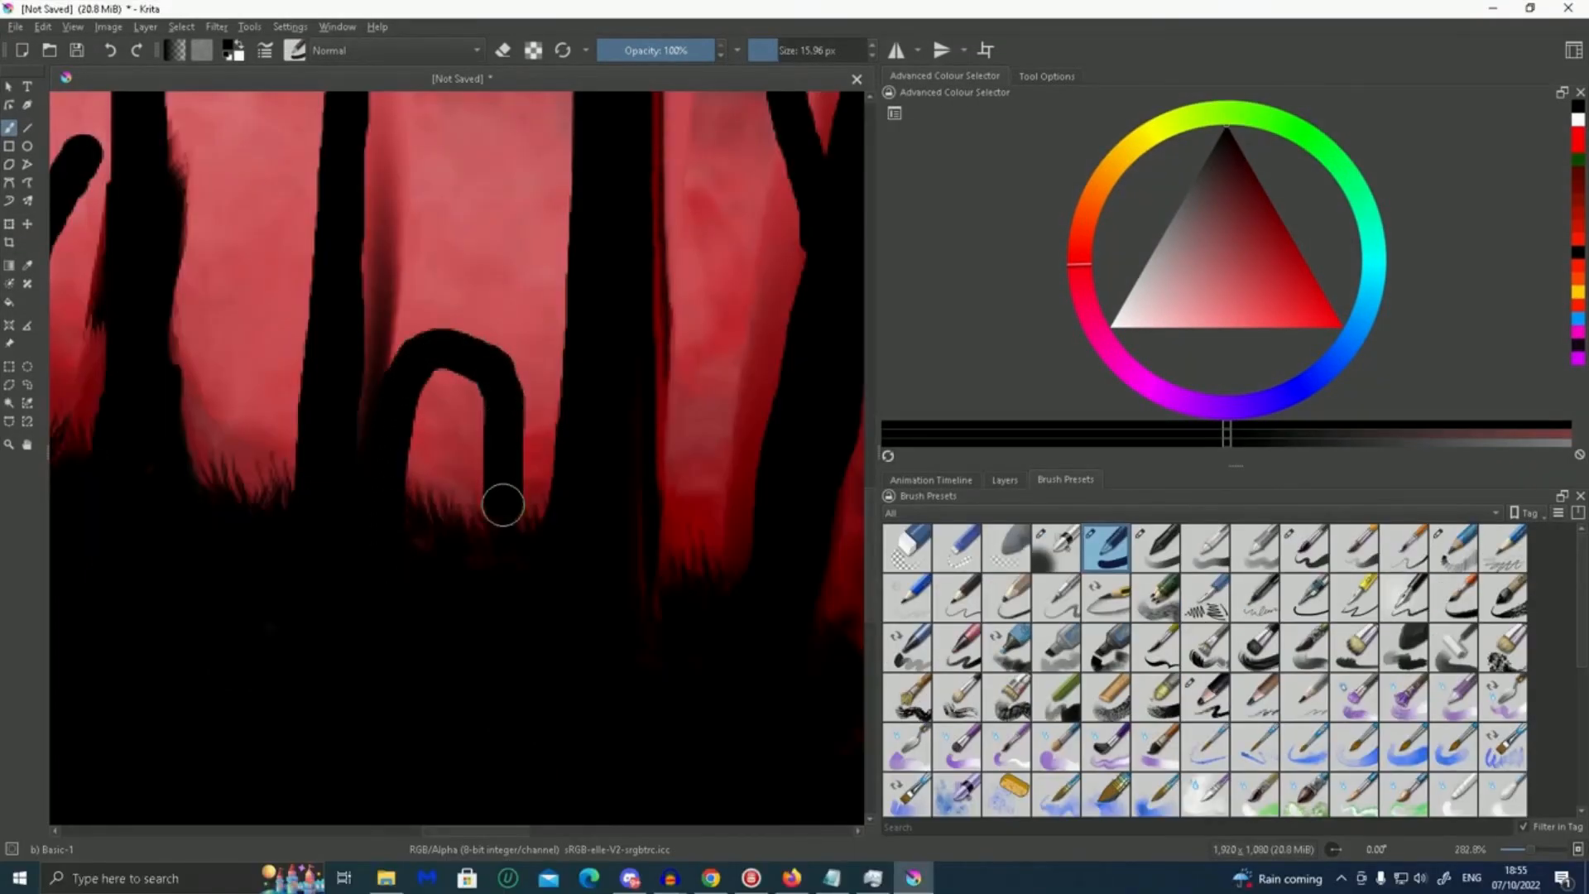
drag(417, 438, 457, 534)
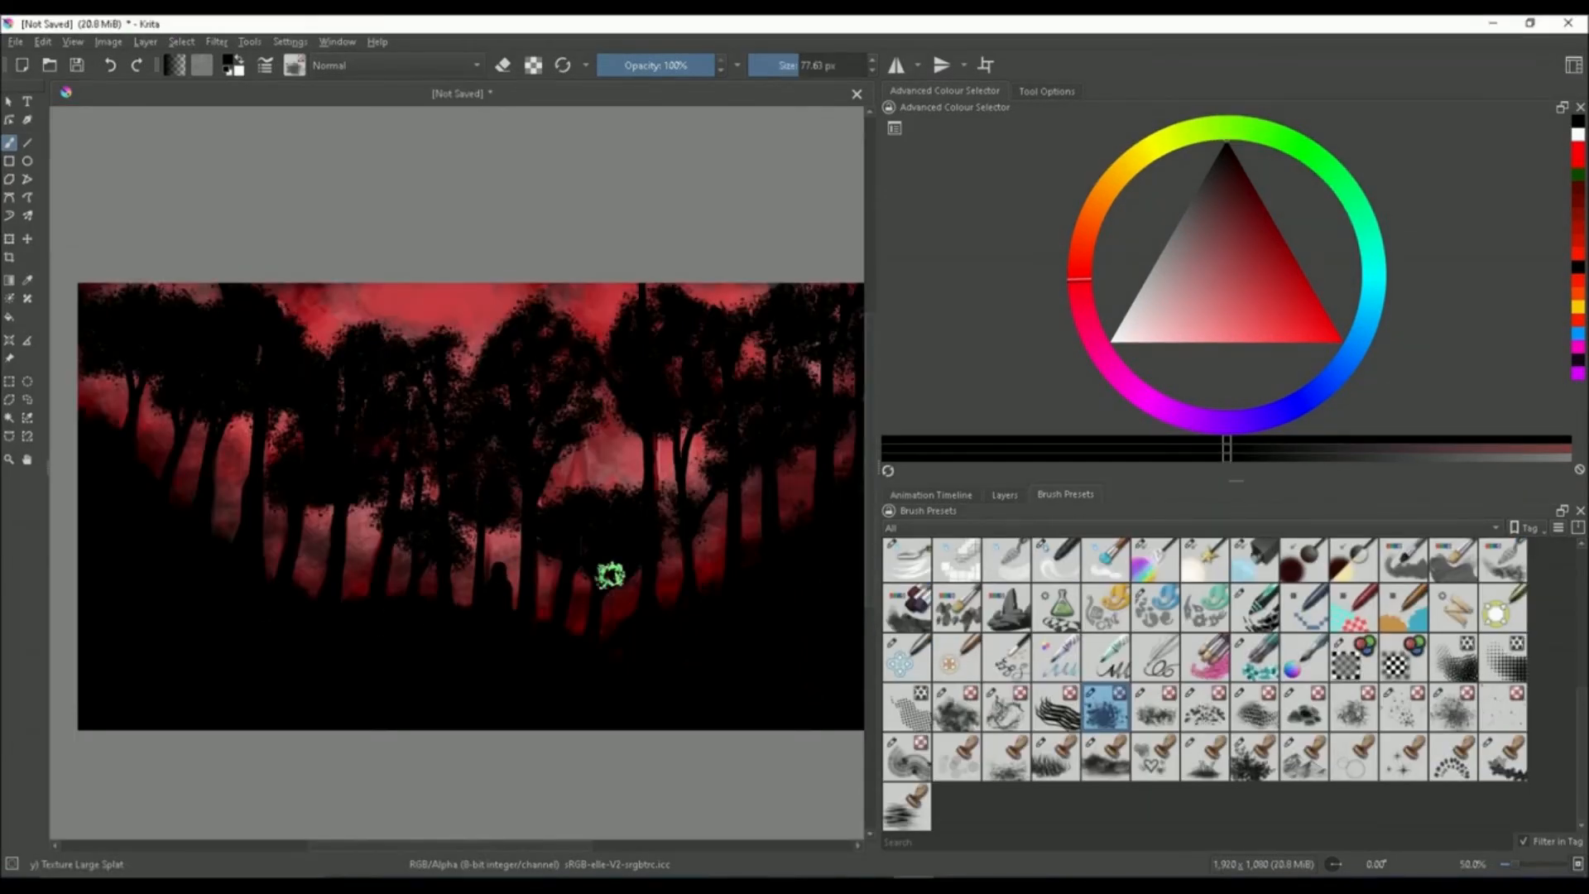
Switch to the Blender Knife Edge brush preset and inspect the hooded figure among the trees
click(928, 561)
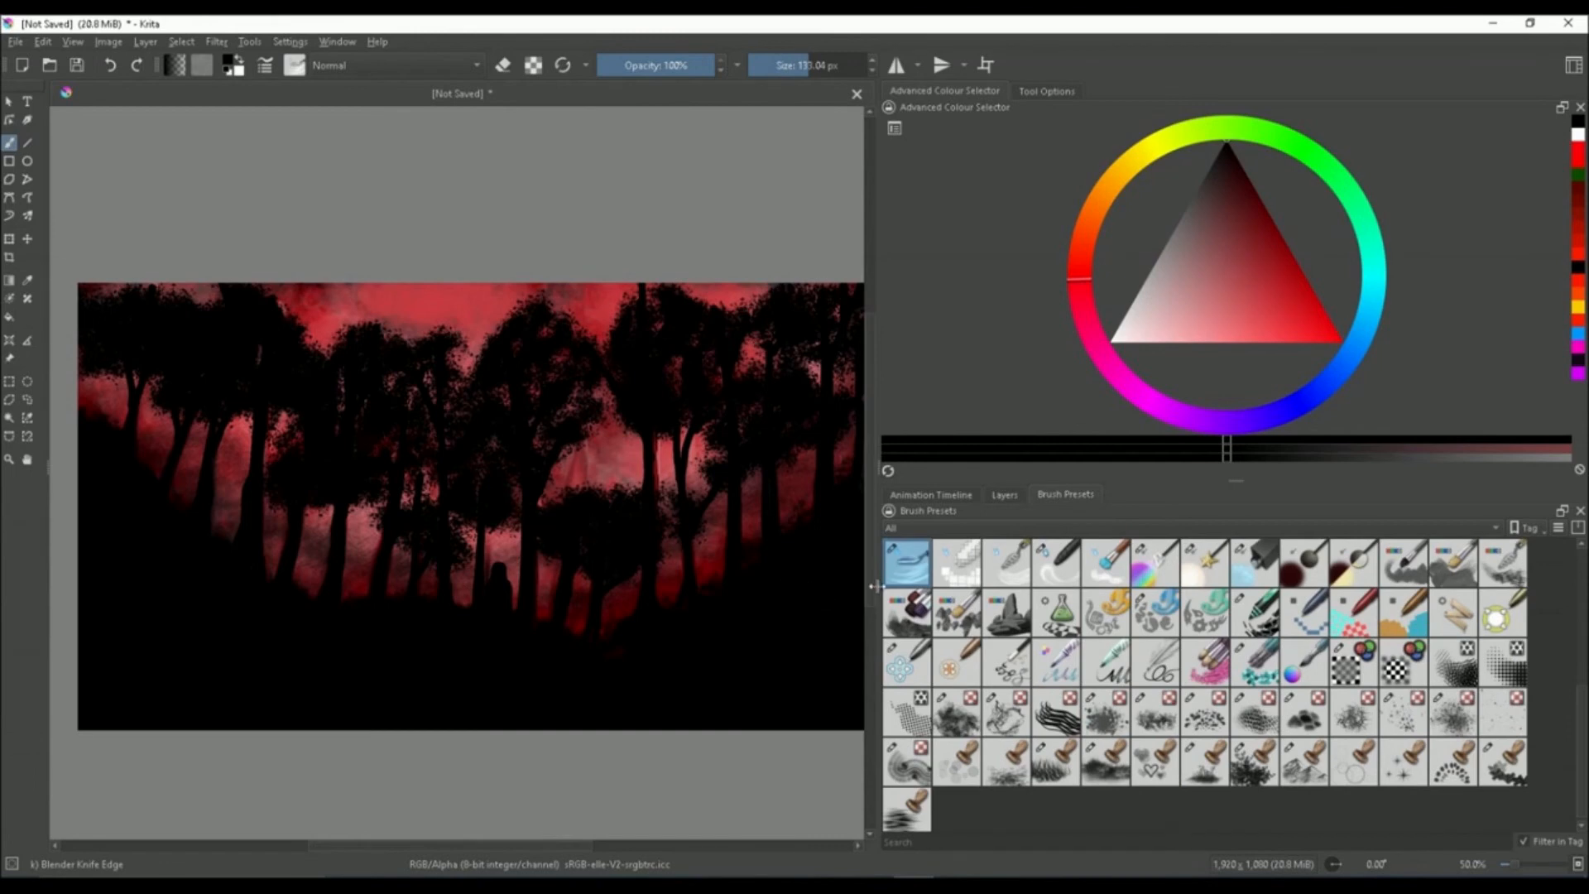
scroll(539, 501, up, 1)
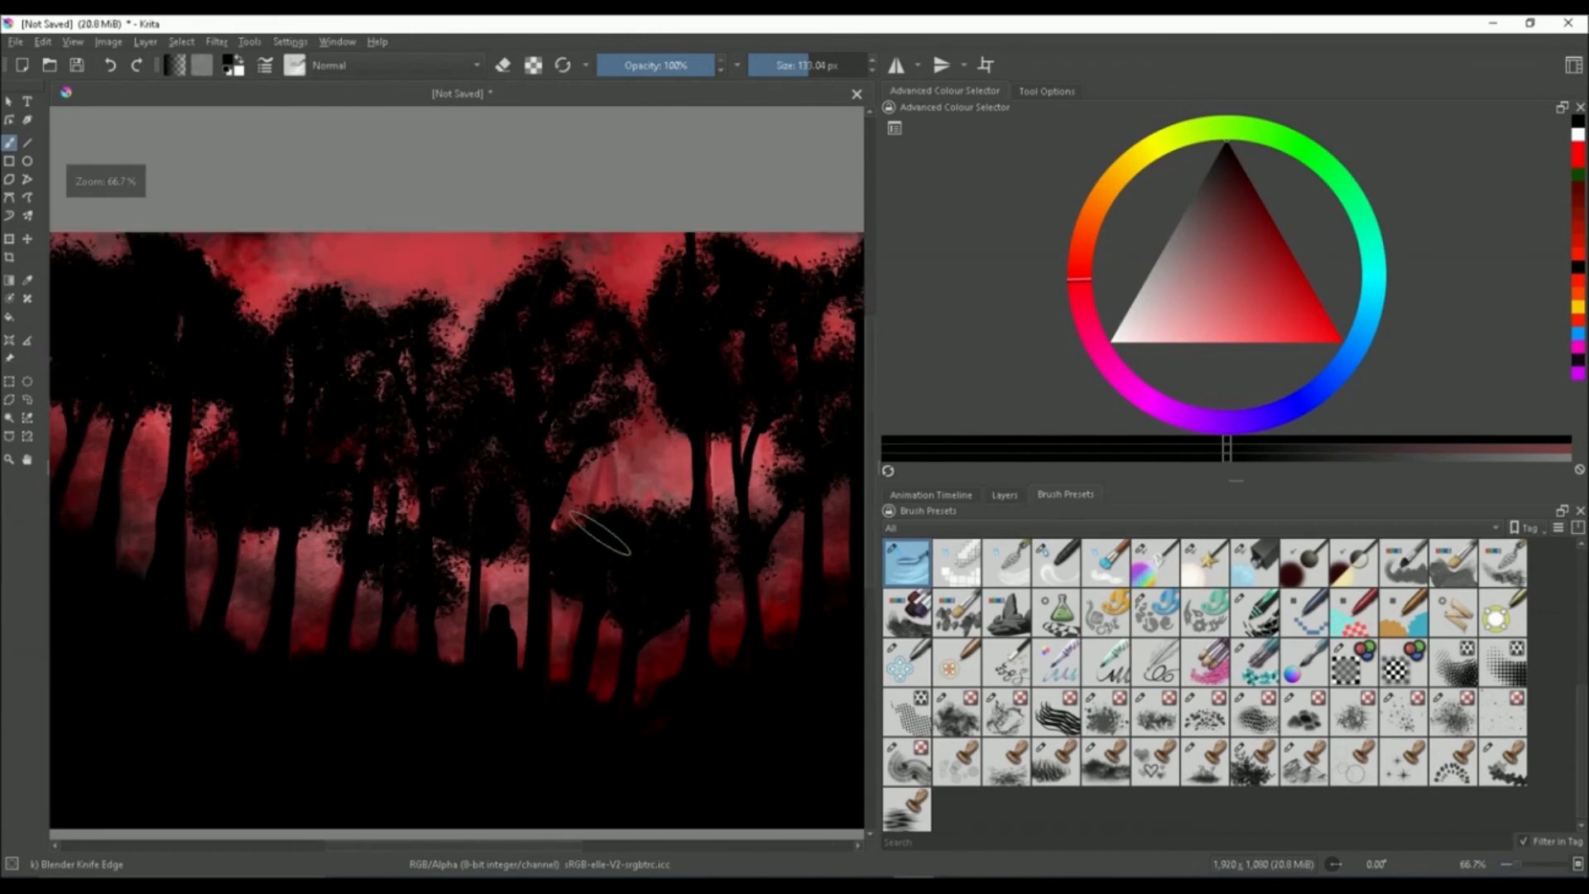
scroll(480, 659, up, 2)
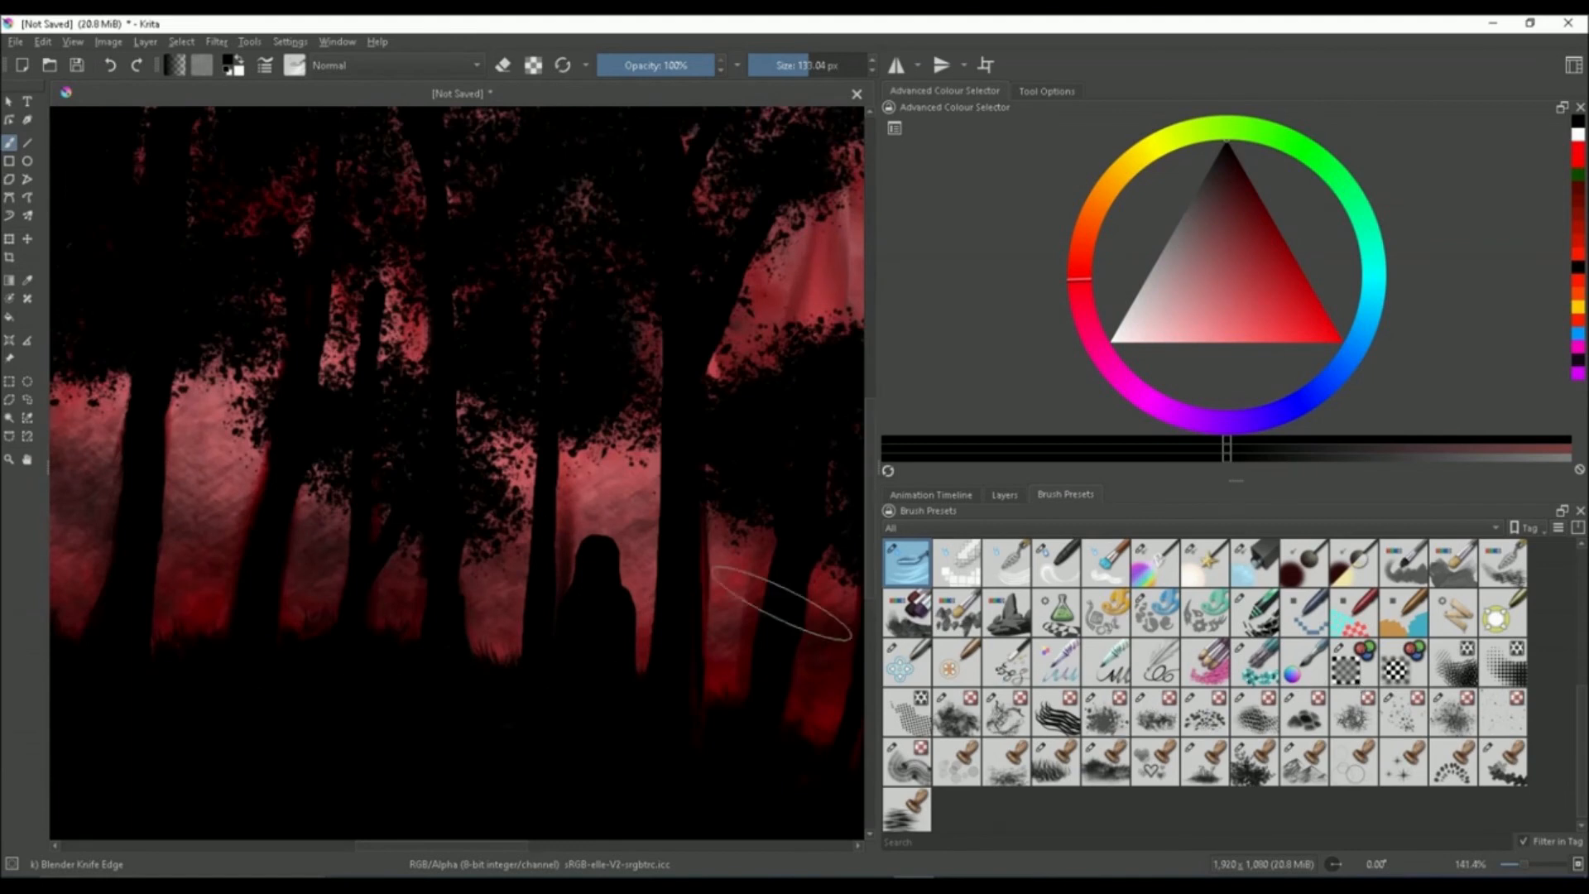
scroll(514, 481, down, 3)
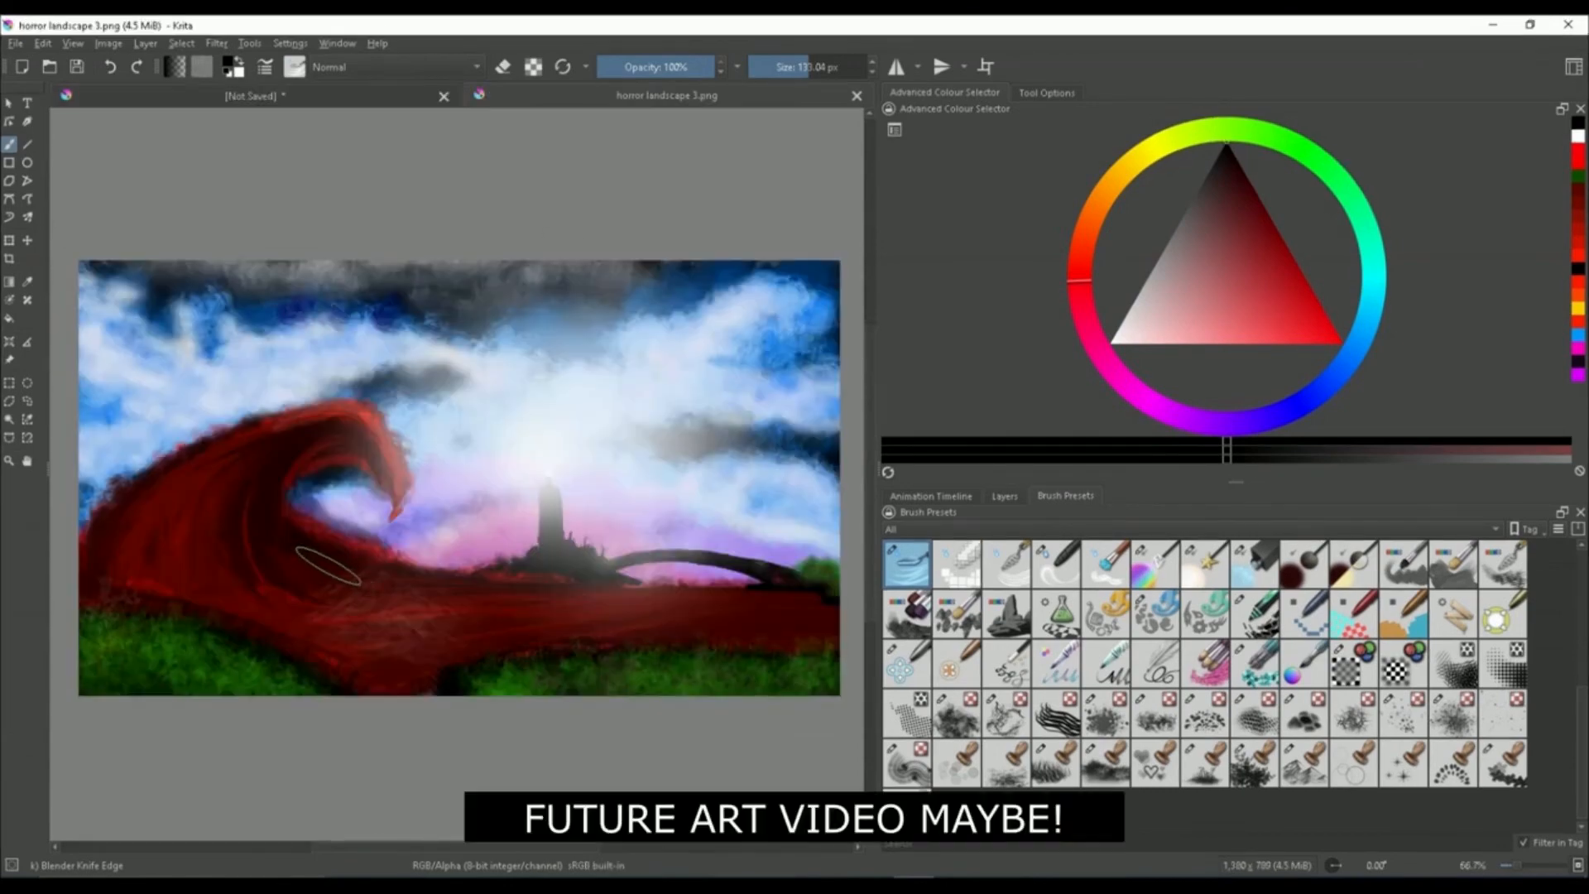
Examine the horror landscape 3.png painting opened in a second document tab
scroll(355, 622, up, 1)
scroll(609, 577, down, 1)
scroll(580, 589, up, 2)
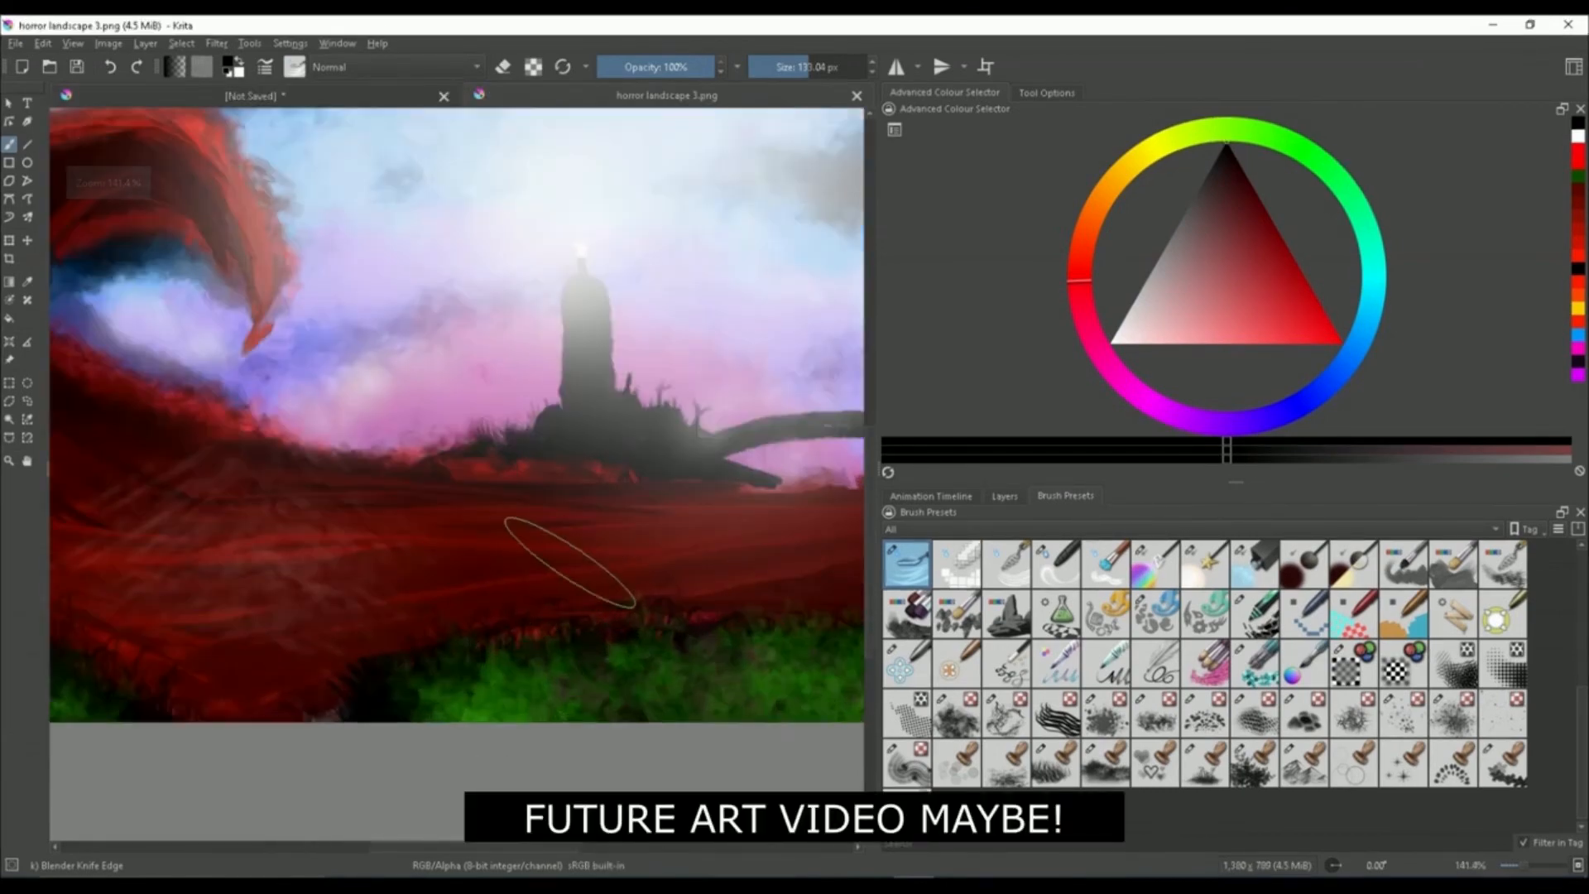
scroll(549, 549, down, 1)
scroll(196, 317, up, 2)
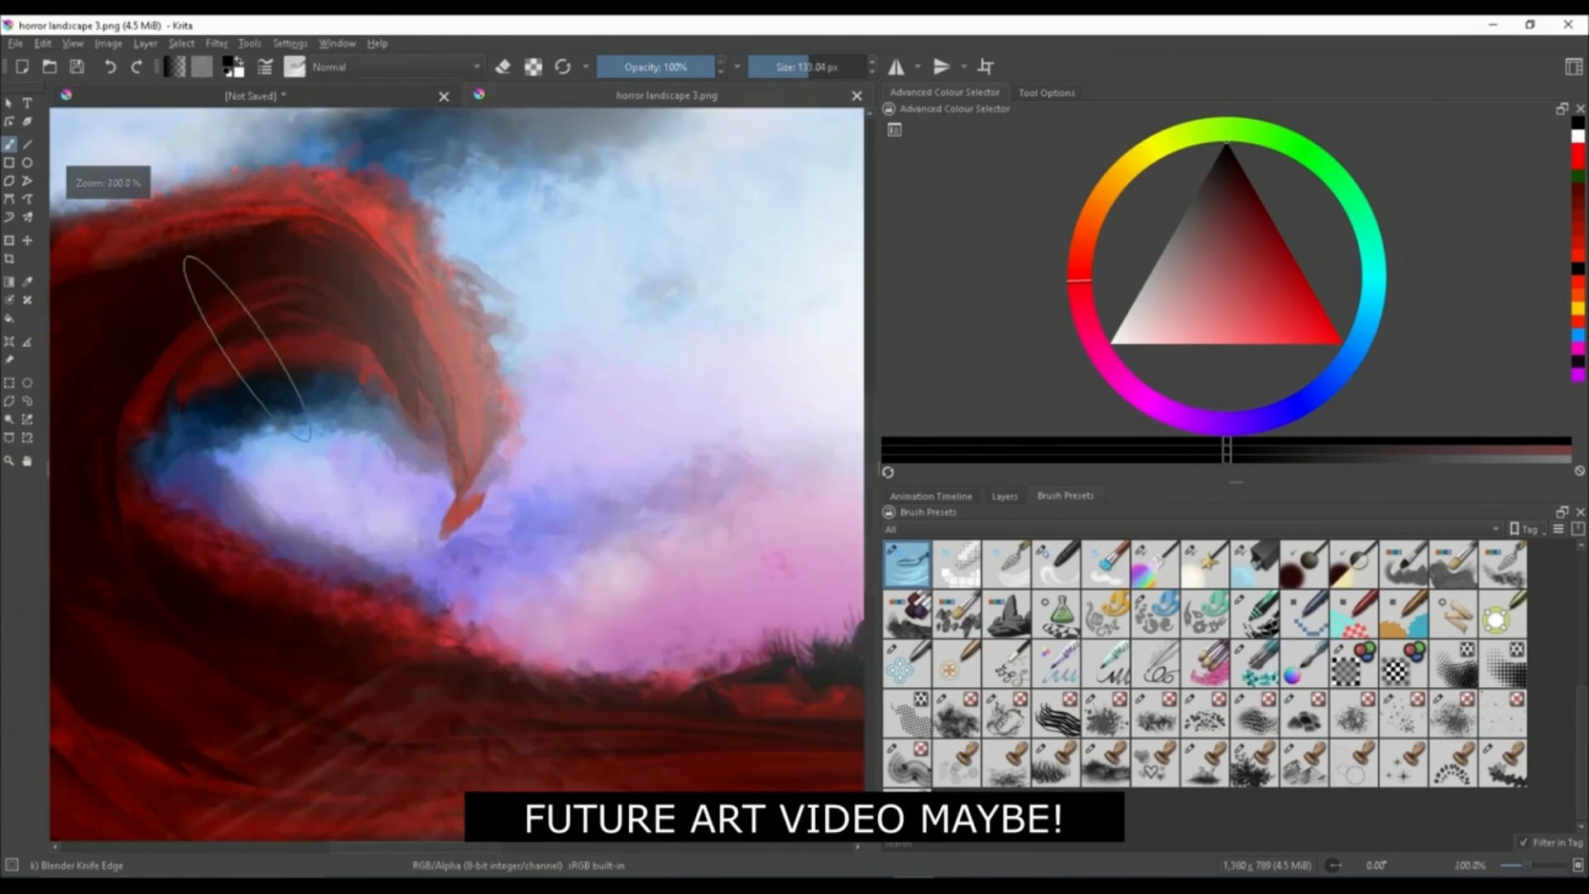
scroll(355, 659, down, 3)
scroll(330, 709, up, 1)
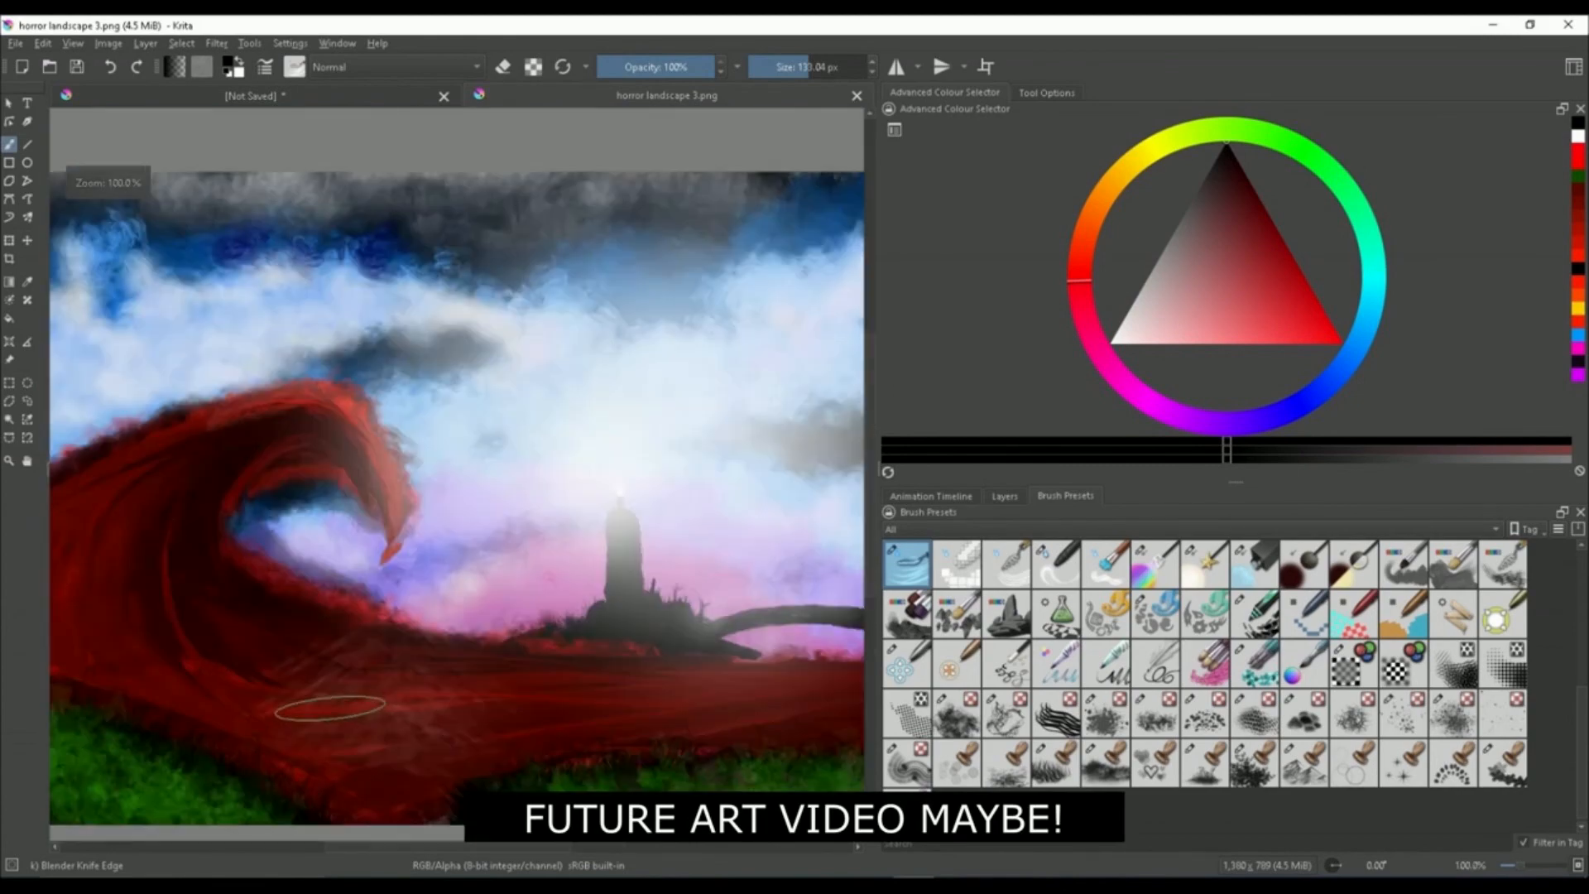